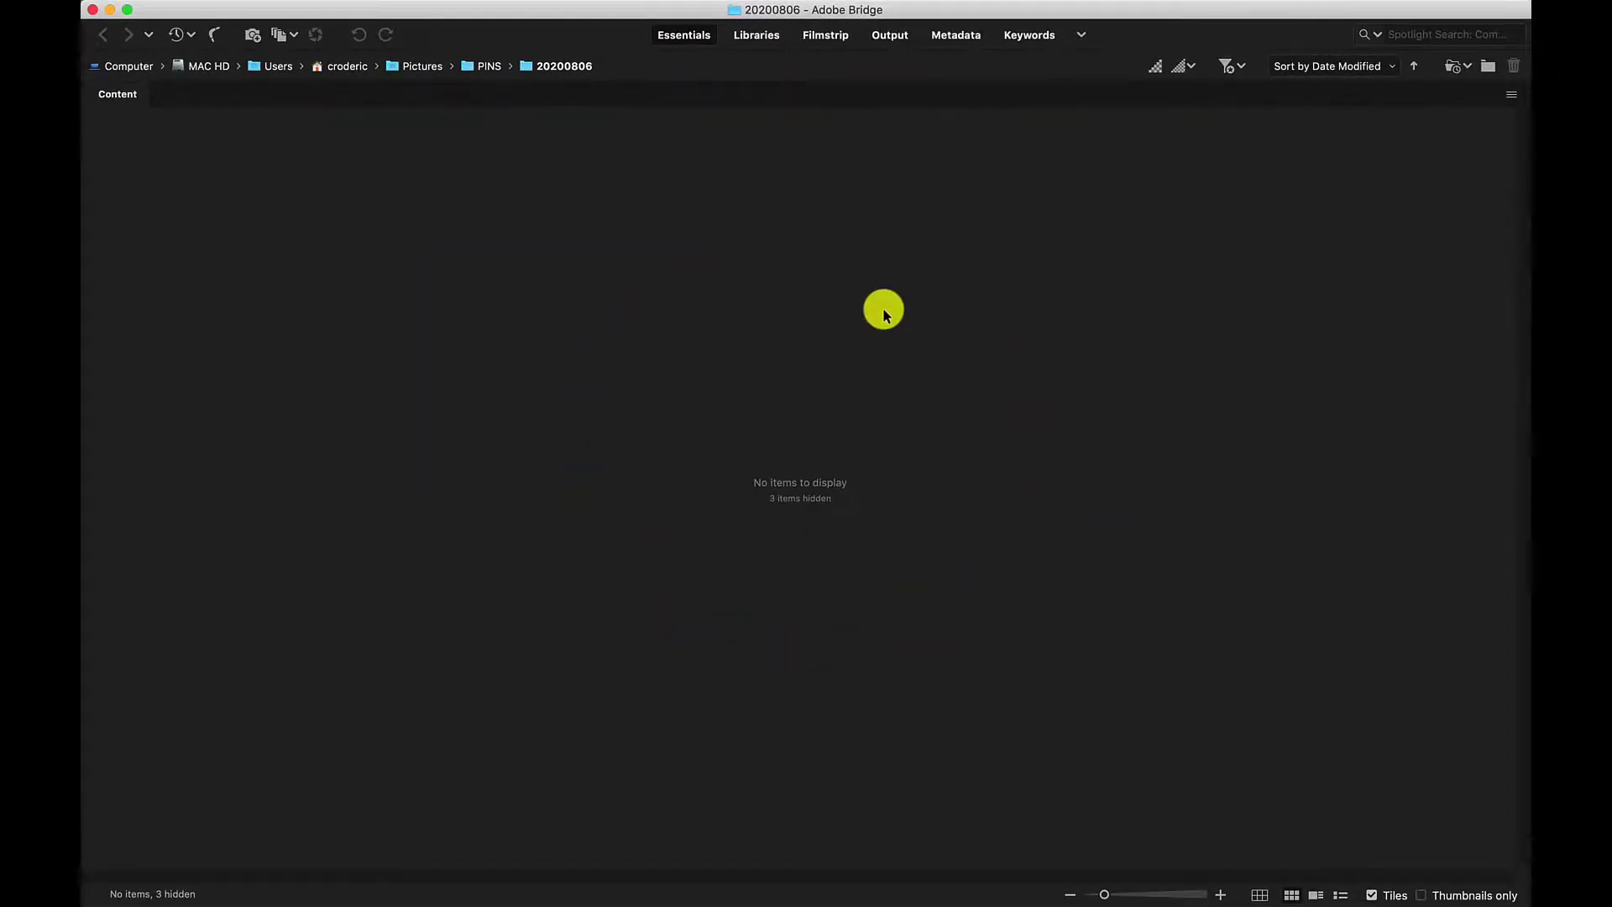
Step: Switch to Libraries, then move the Bridge window to the top and make it wider and taller
left_click(750, 38)
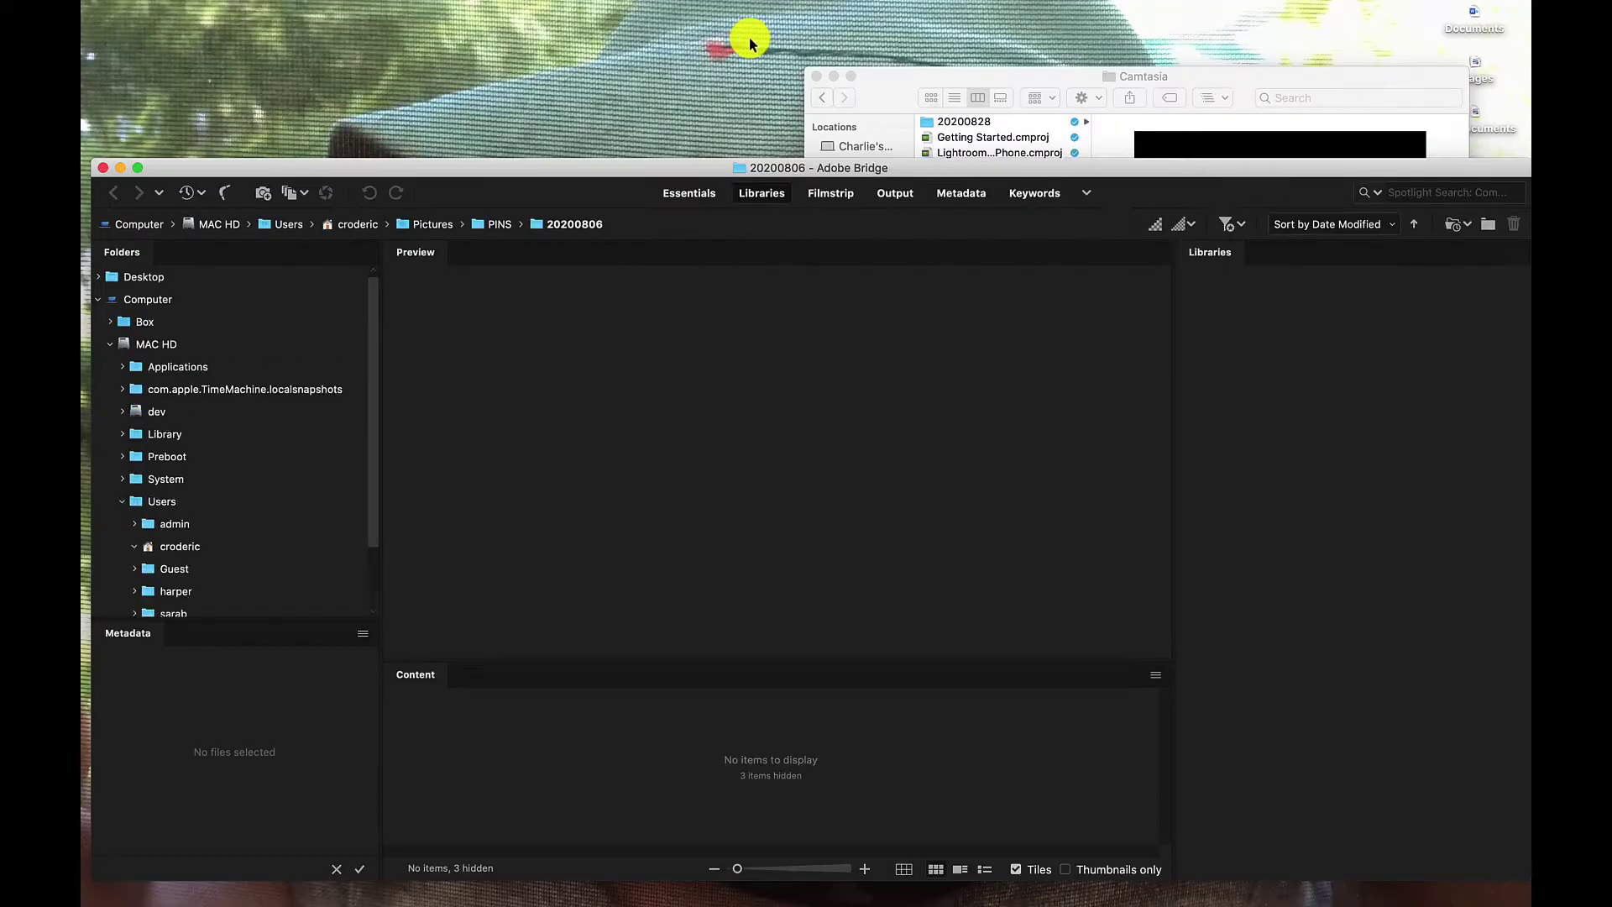
left_click_drag(698, 174, 676, 15)
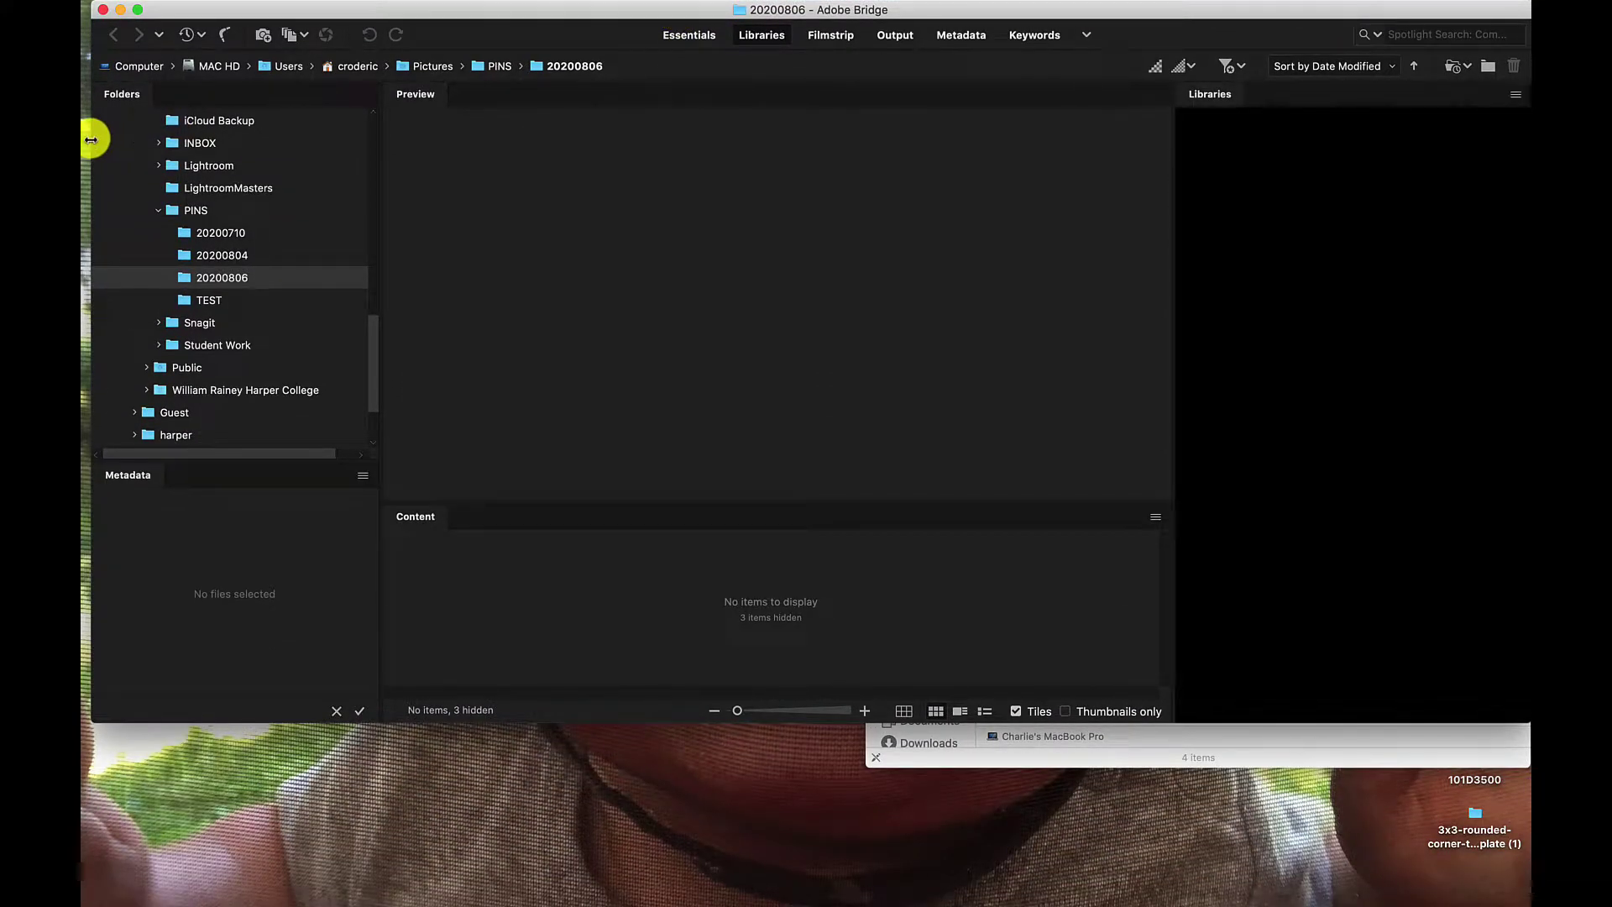
left_click_drag(93, 136, 82, 136)
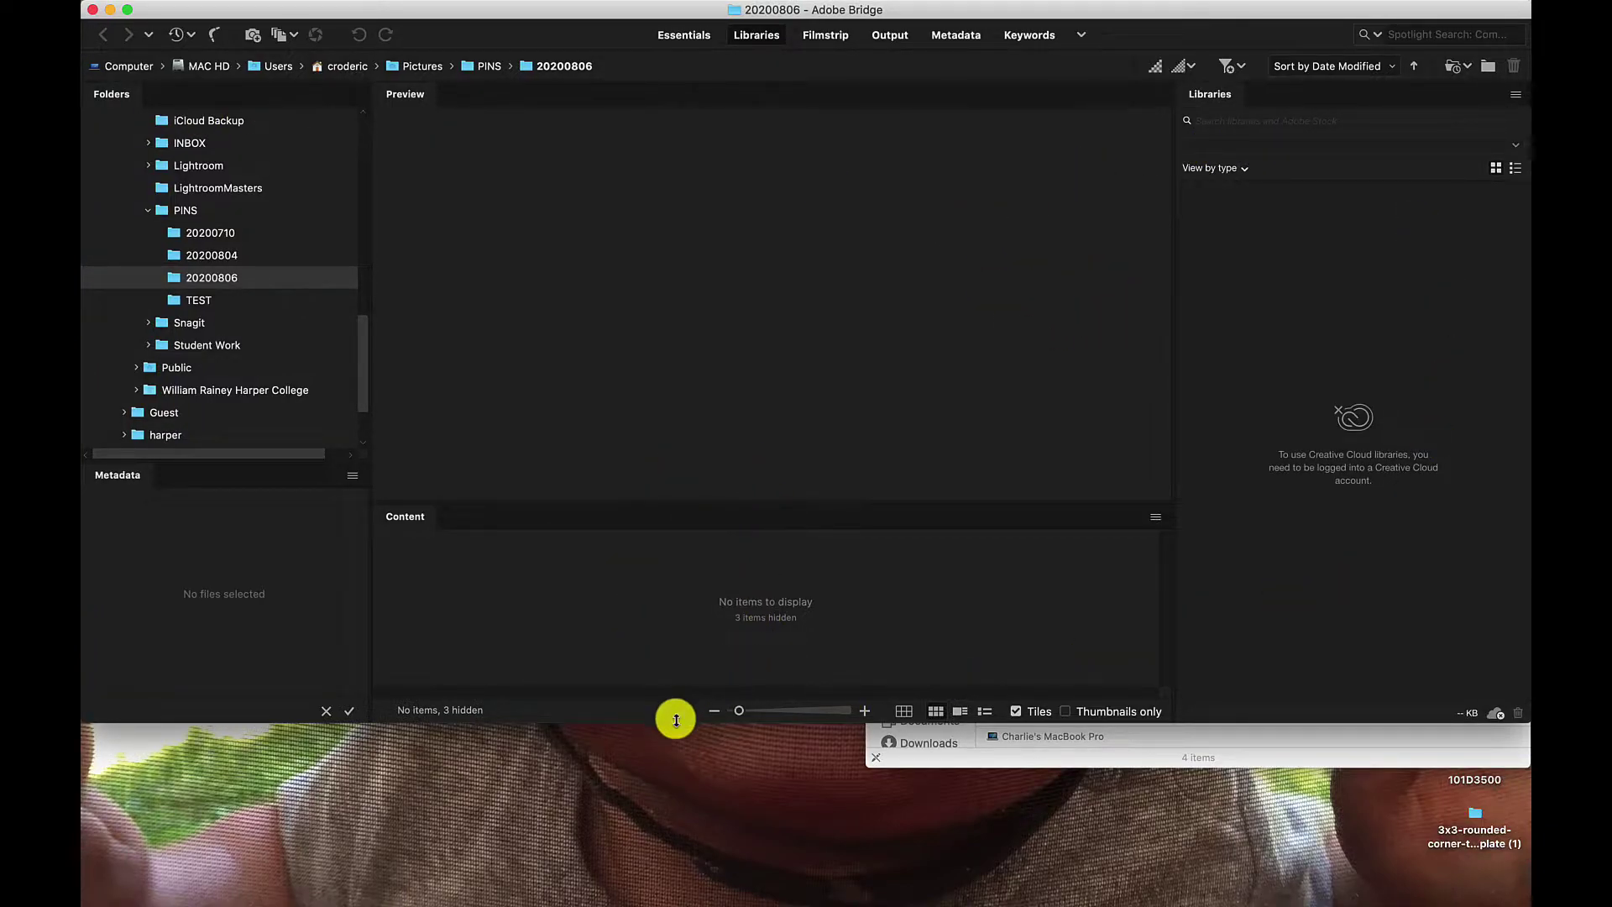
left_click_drag(670, 720, 658, 893)
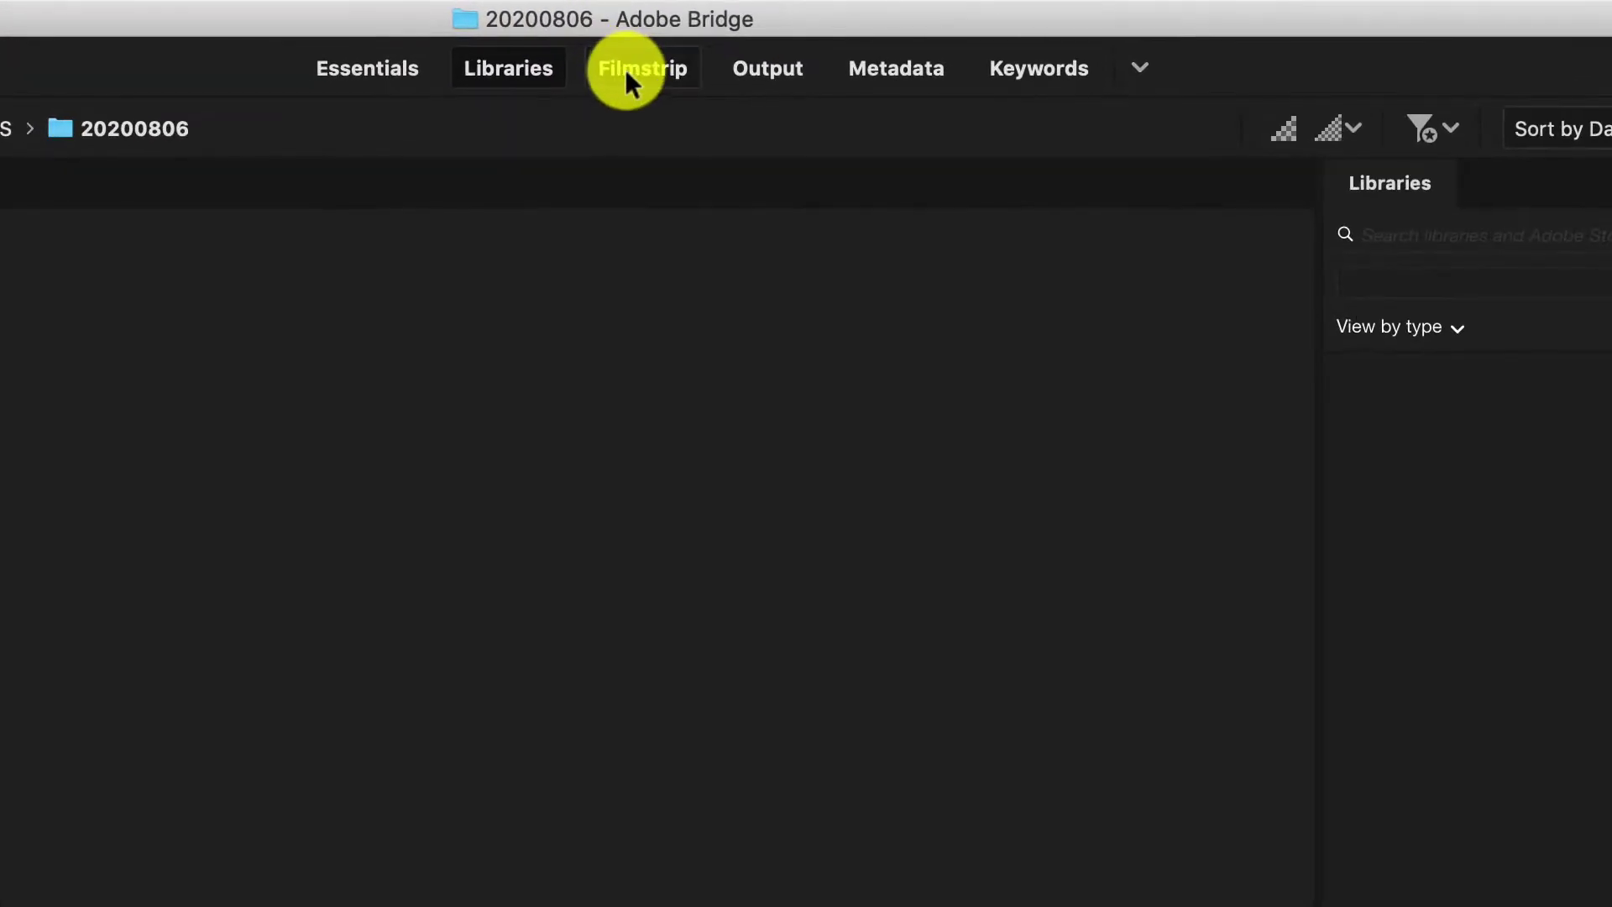
Step: Cycle through the Filmstrip, Output, Metadata, Keywords and Preview workspaces, ending on Light Table
left_click(624, 68)
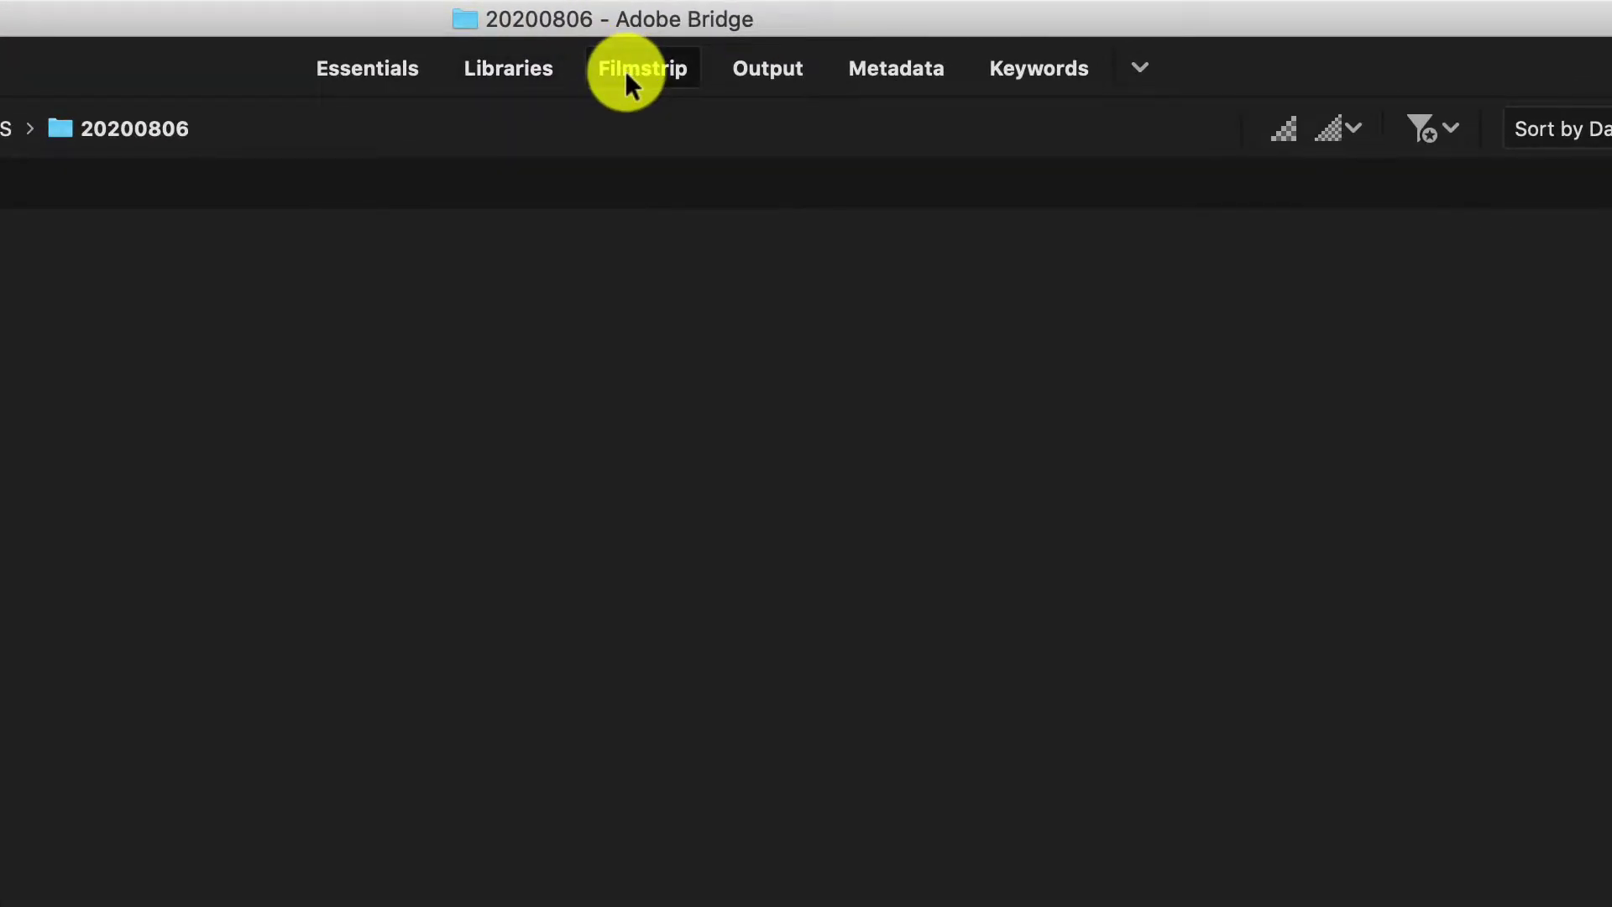
left_click(776, 64)
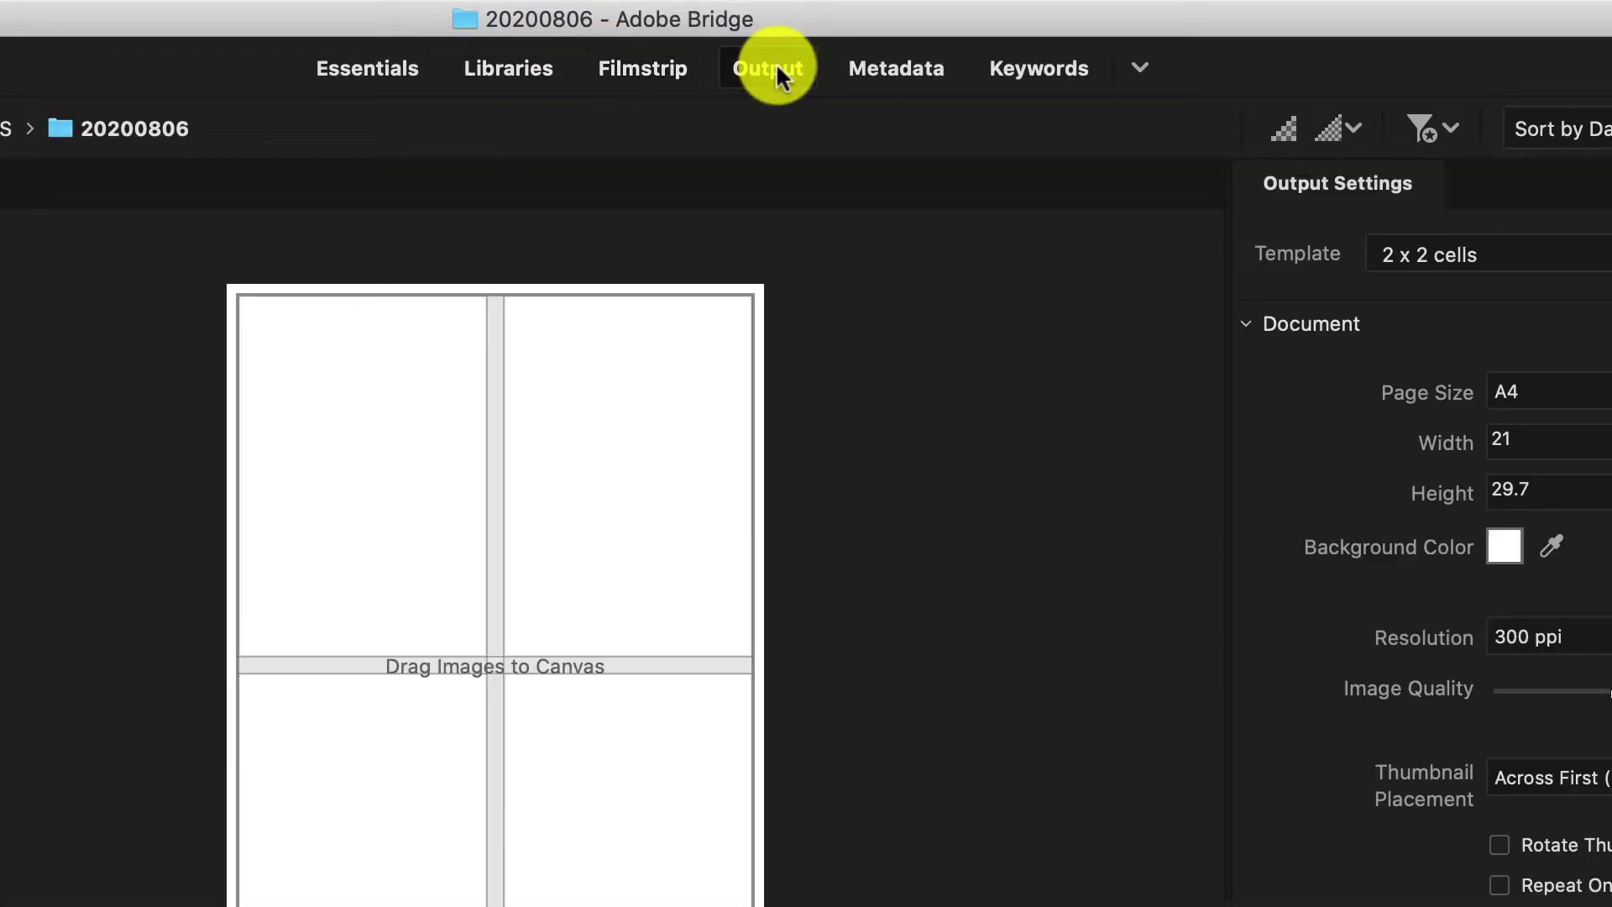
left_click(893, 64)
left_click(1025, 67)
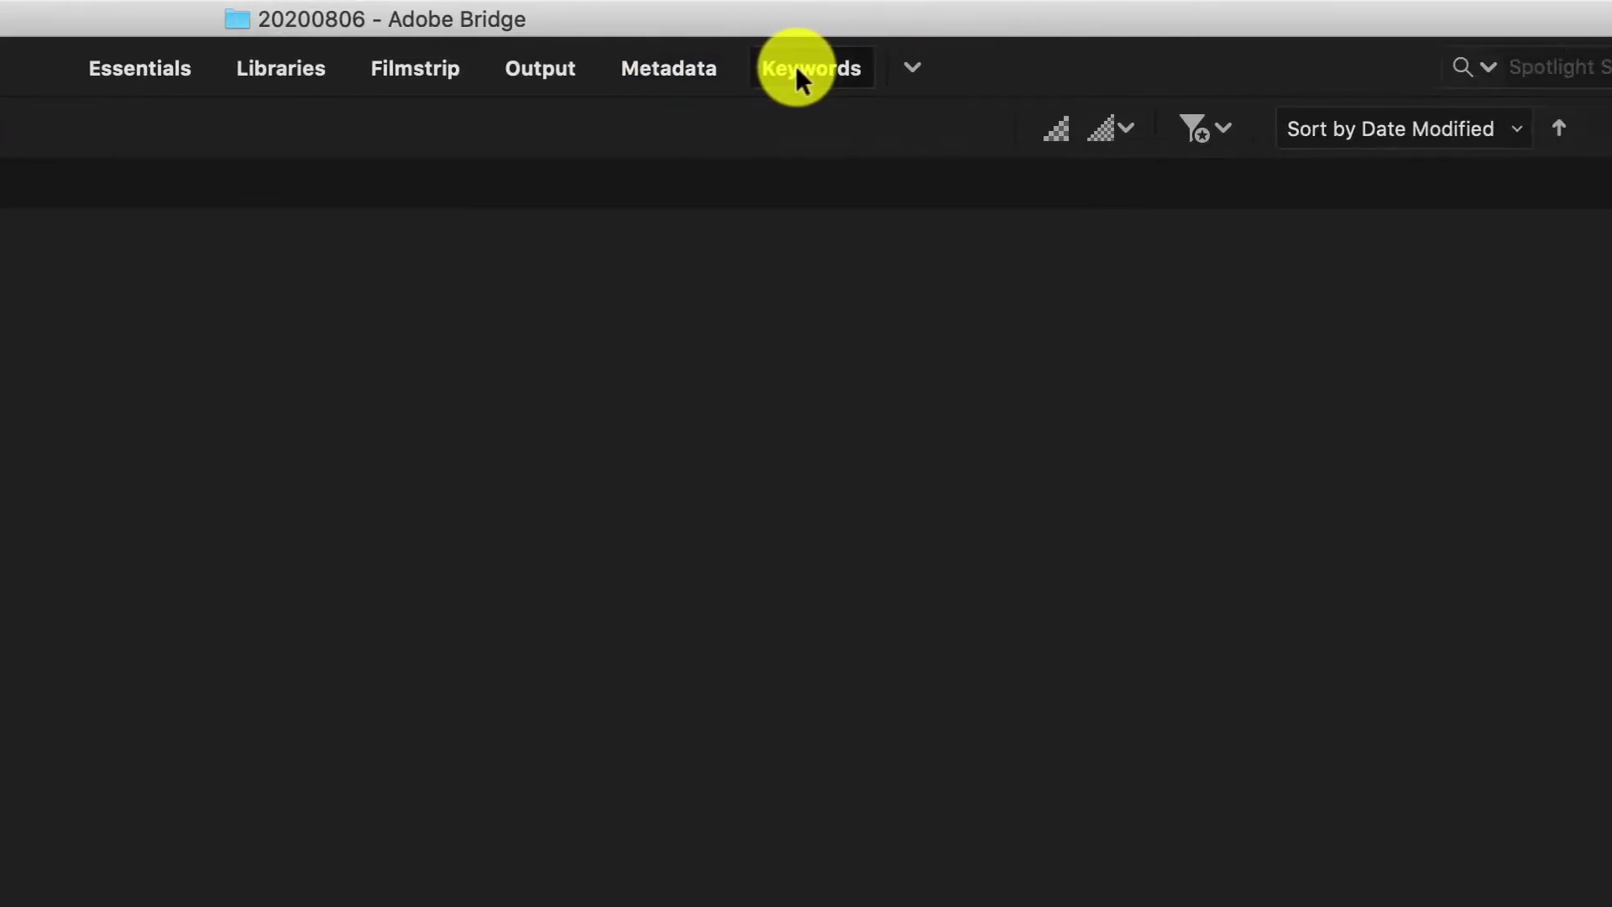
left_click(1139, 67)
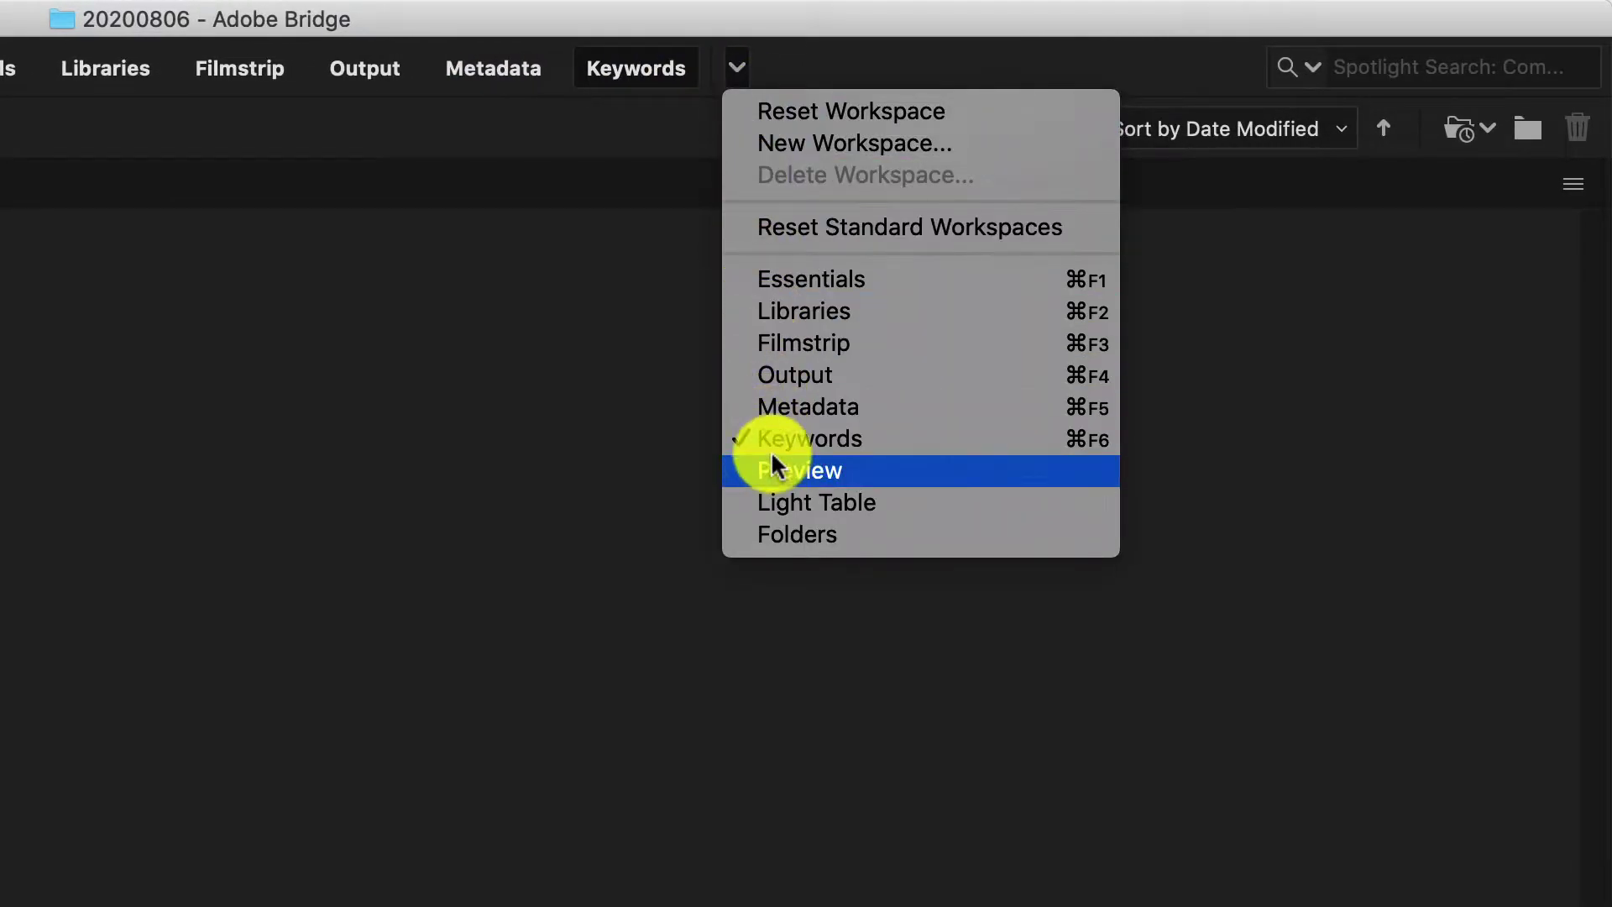
left_click(773, 460)
left_click(734, 64)
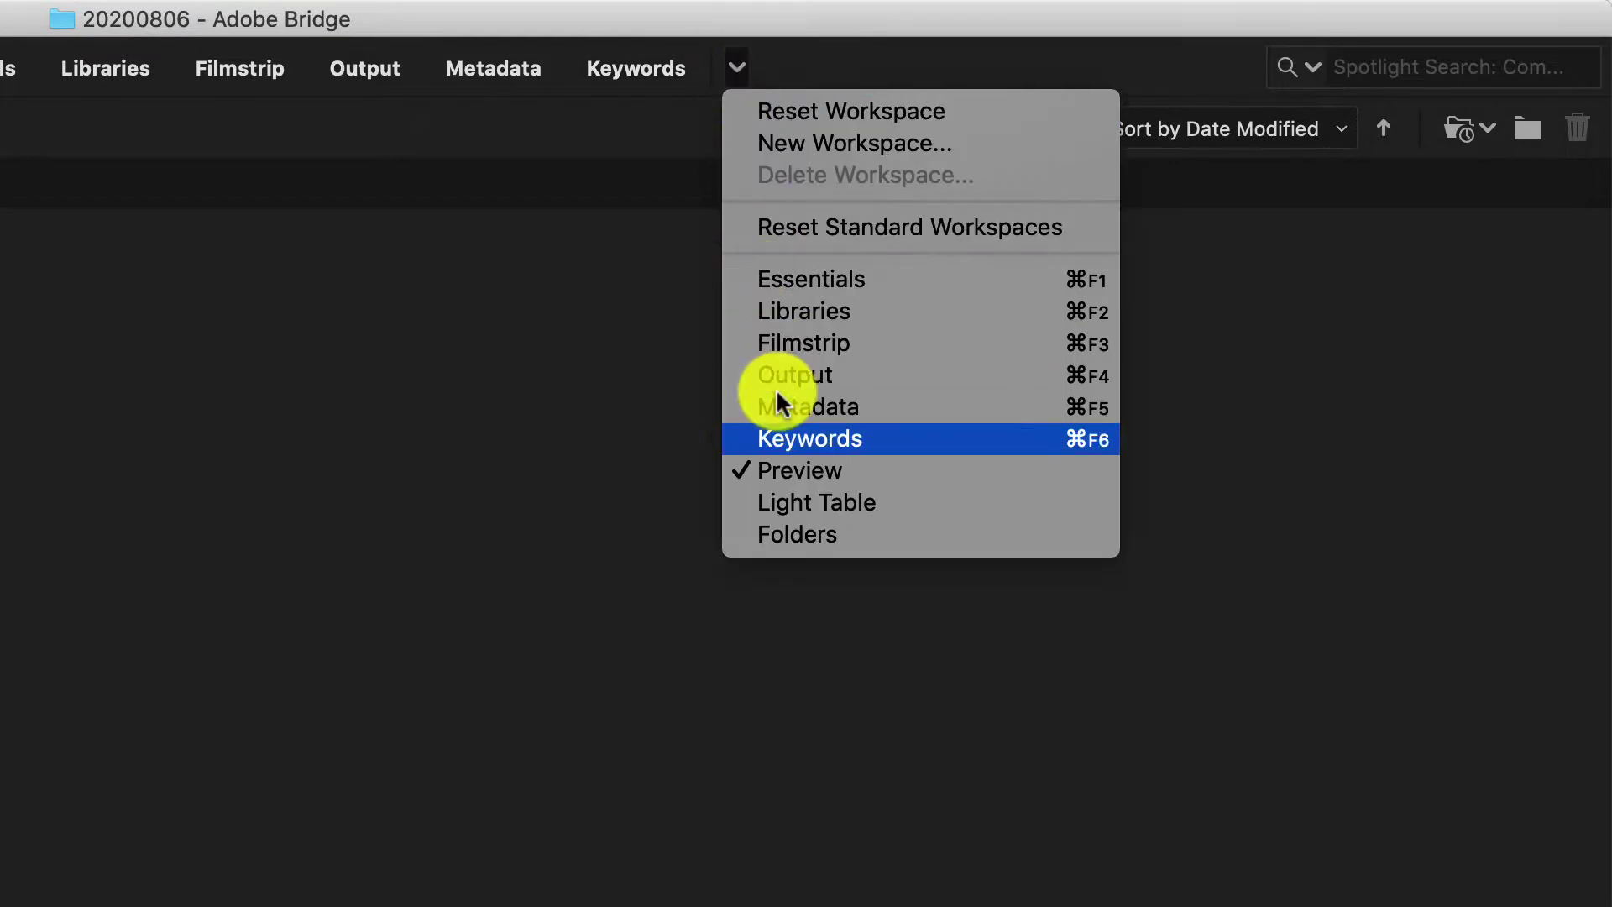
left_click(776, 499)
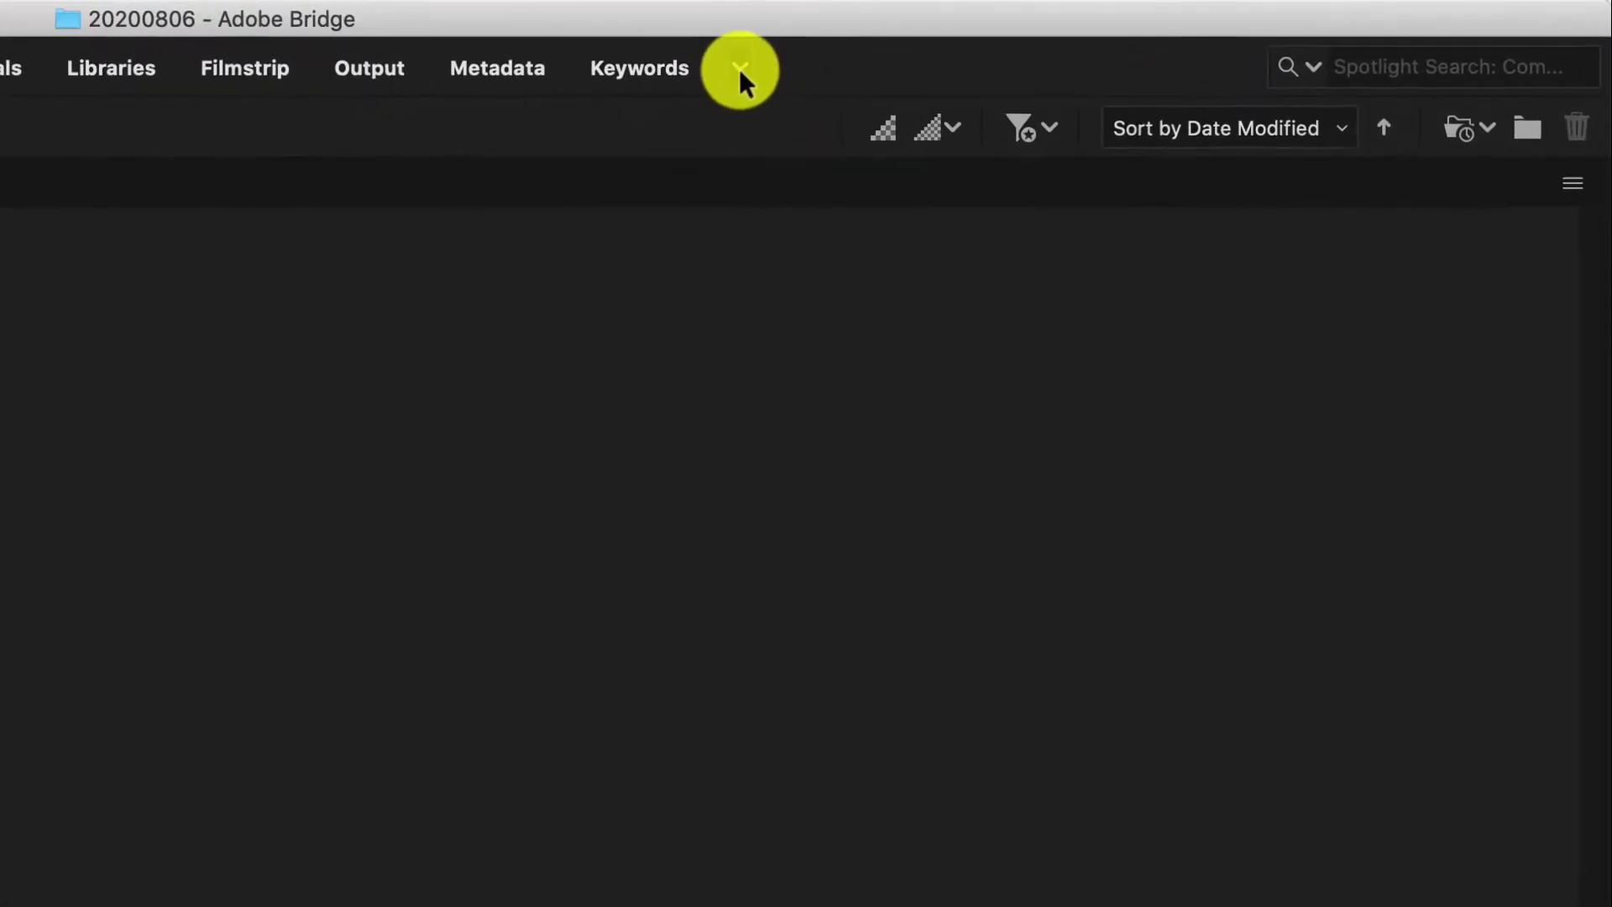
Step: Switch to the Essentials workspace and view the rating filter options without applying one
left_click(740, 74)
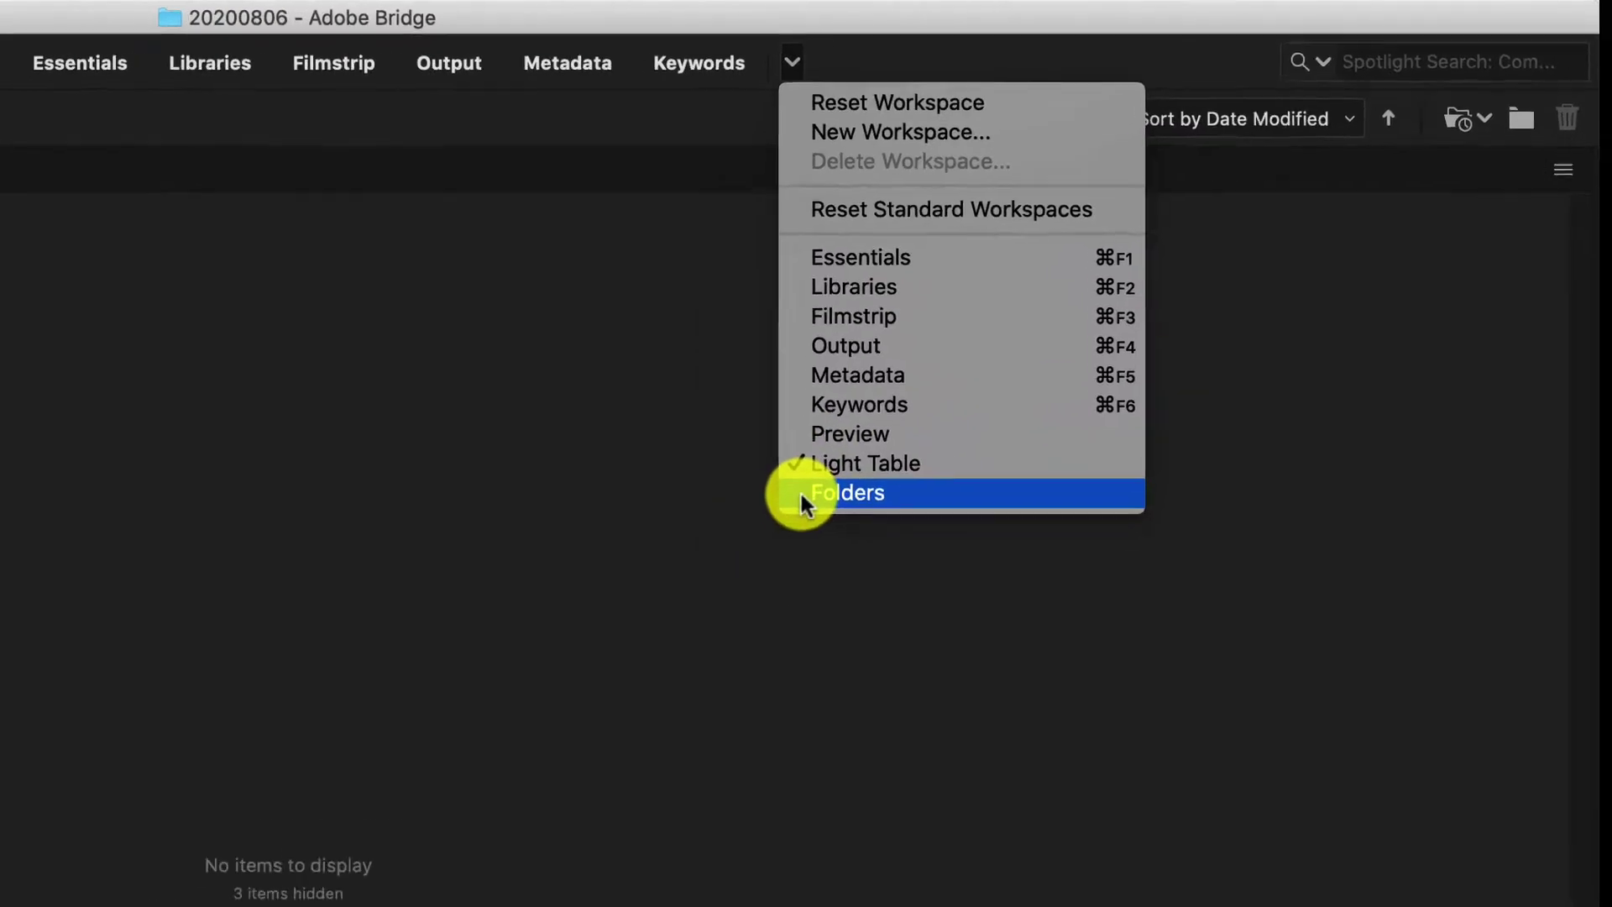
left_click(800, 494)
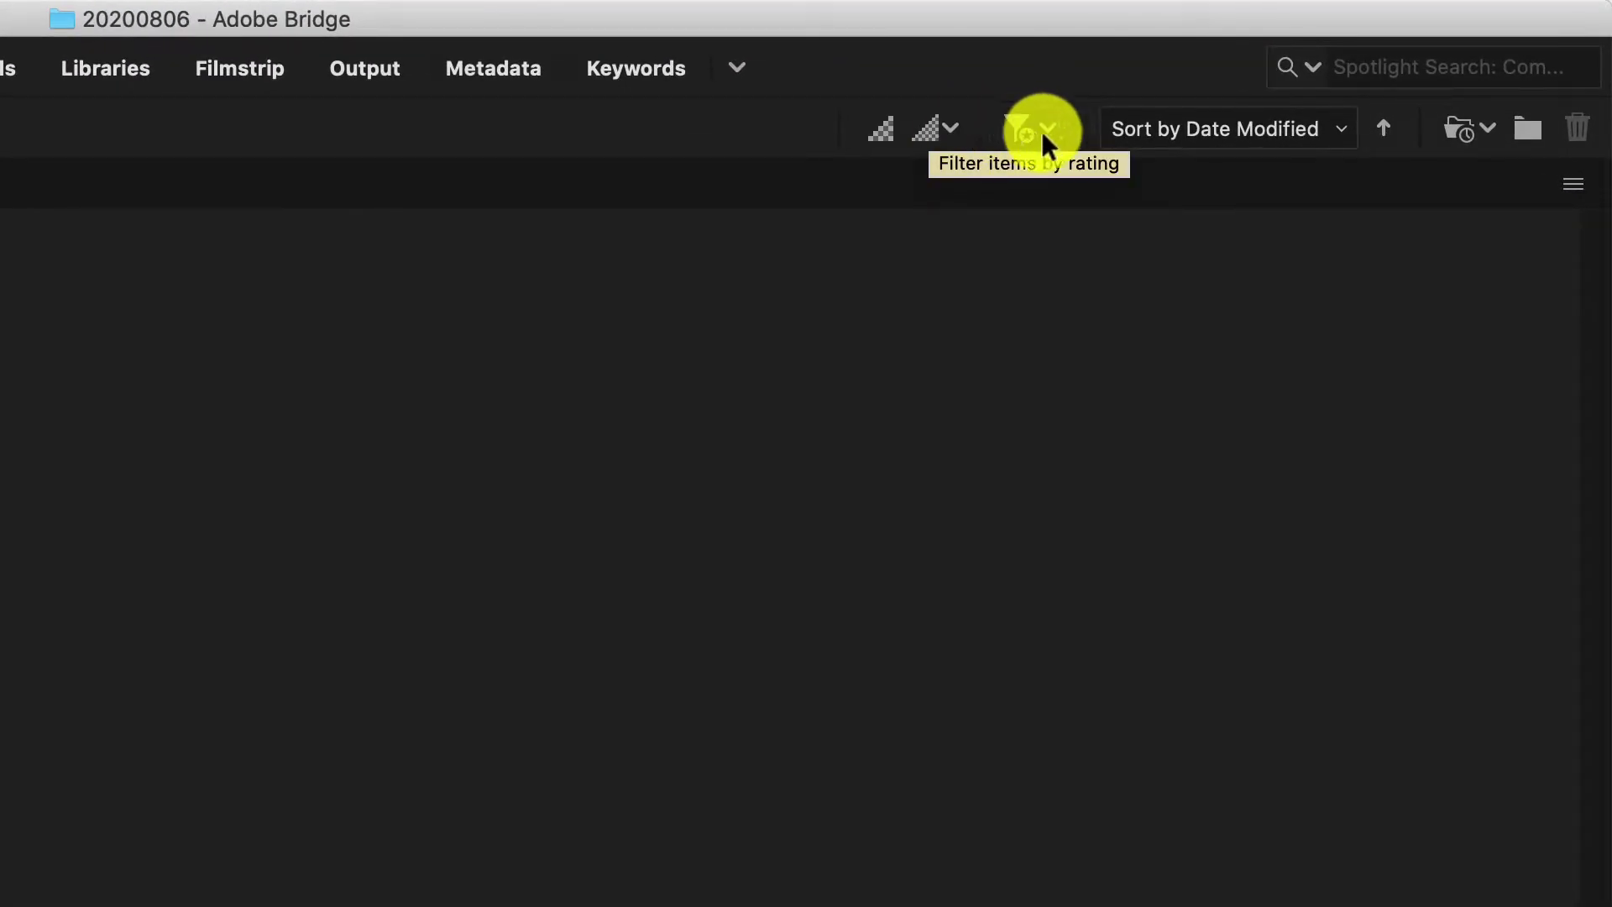
left_click(1046, 128)
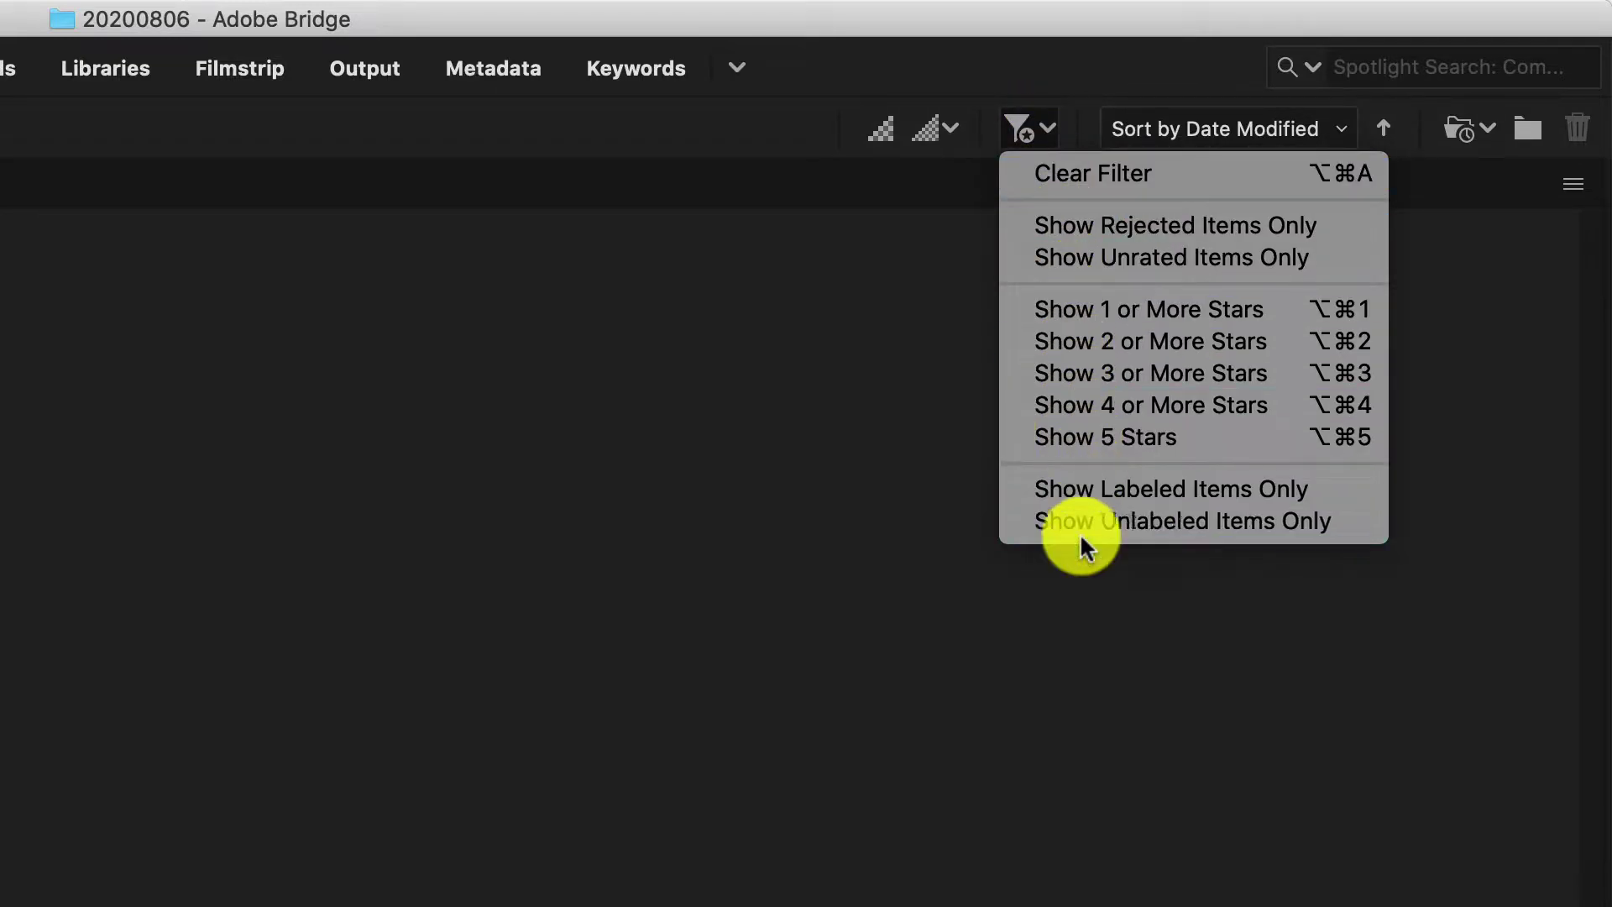
left_click(990, 67)
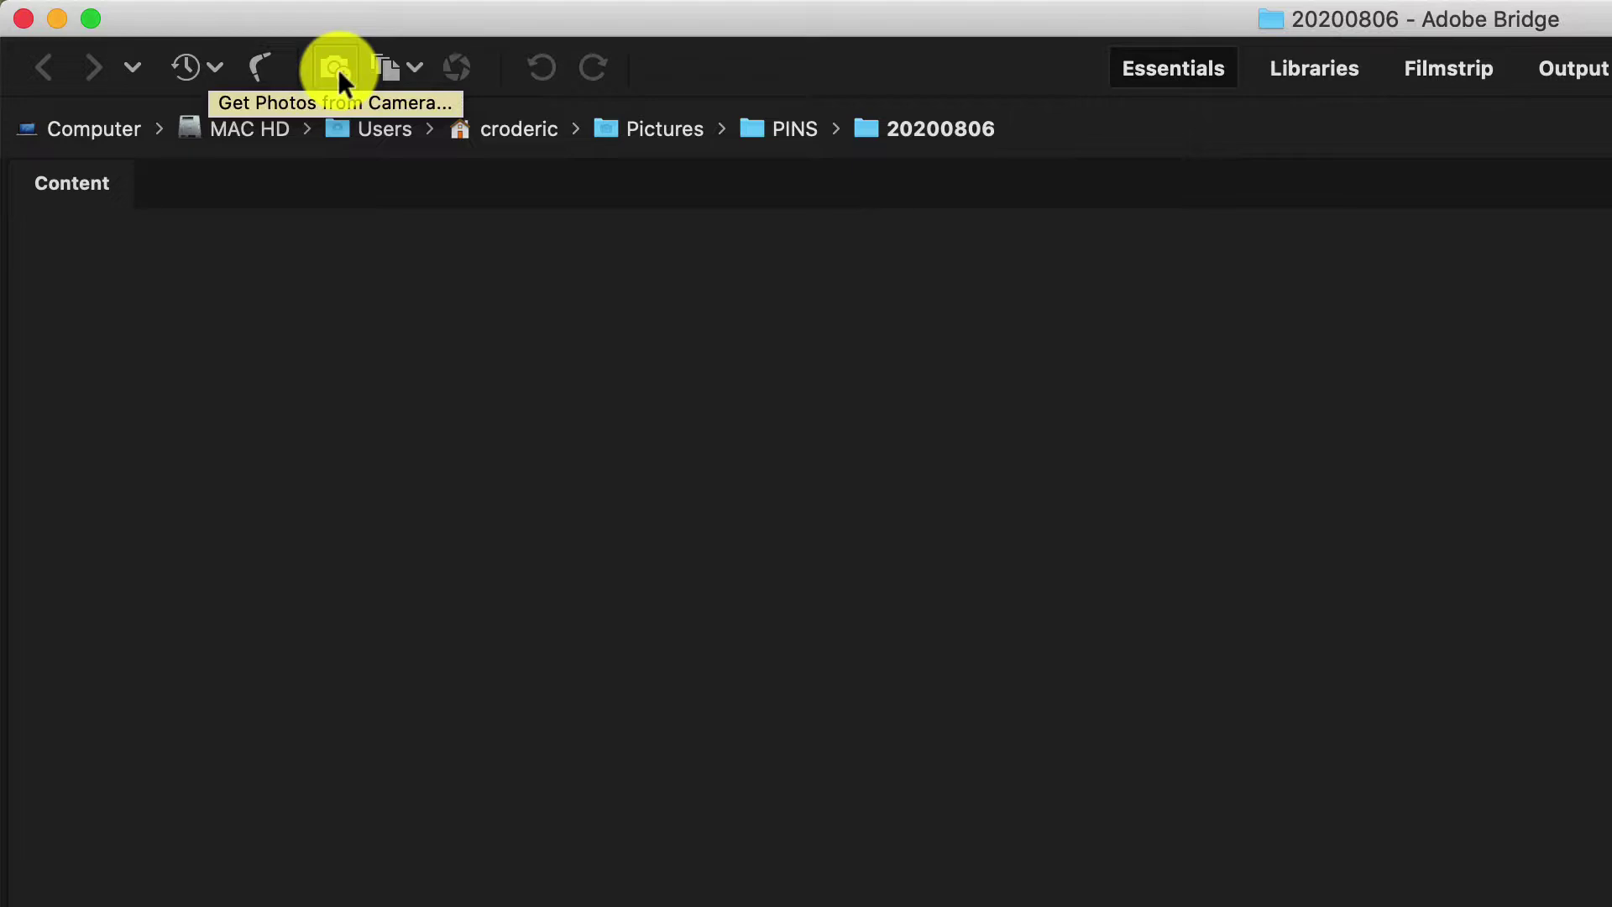
Step: Open the Photo Downloader in advanced view with the Untitled device as source, listing 670 files
left_click(335, 67)
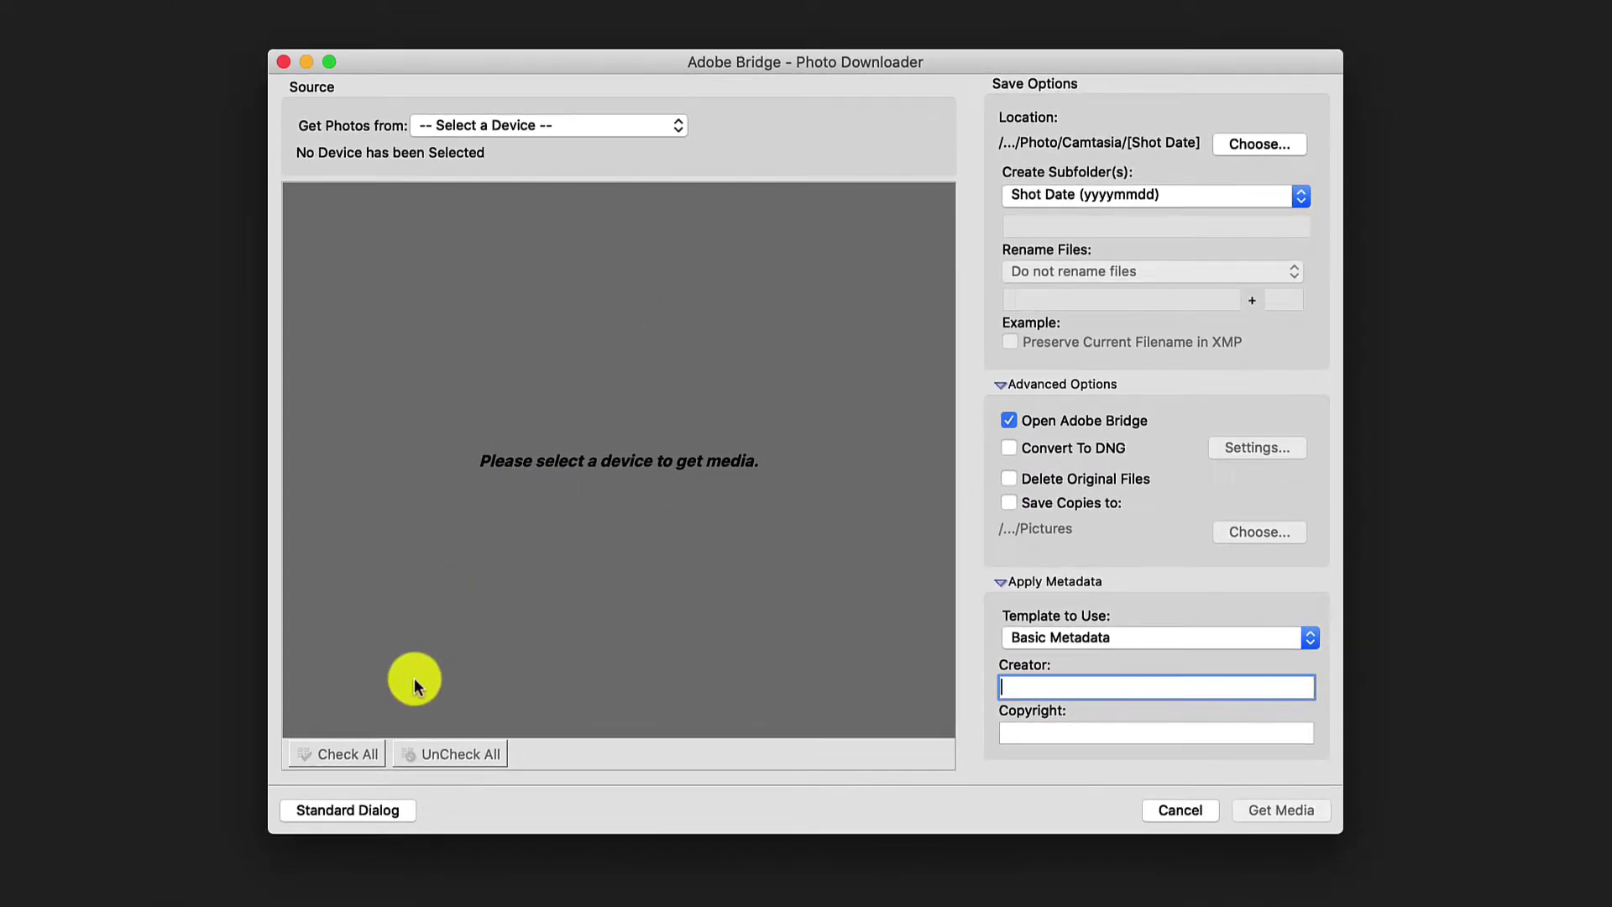
left_click(336, 842)
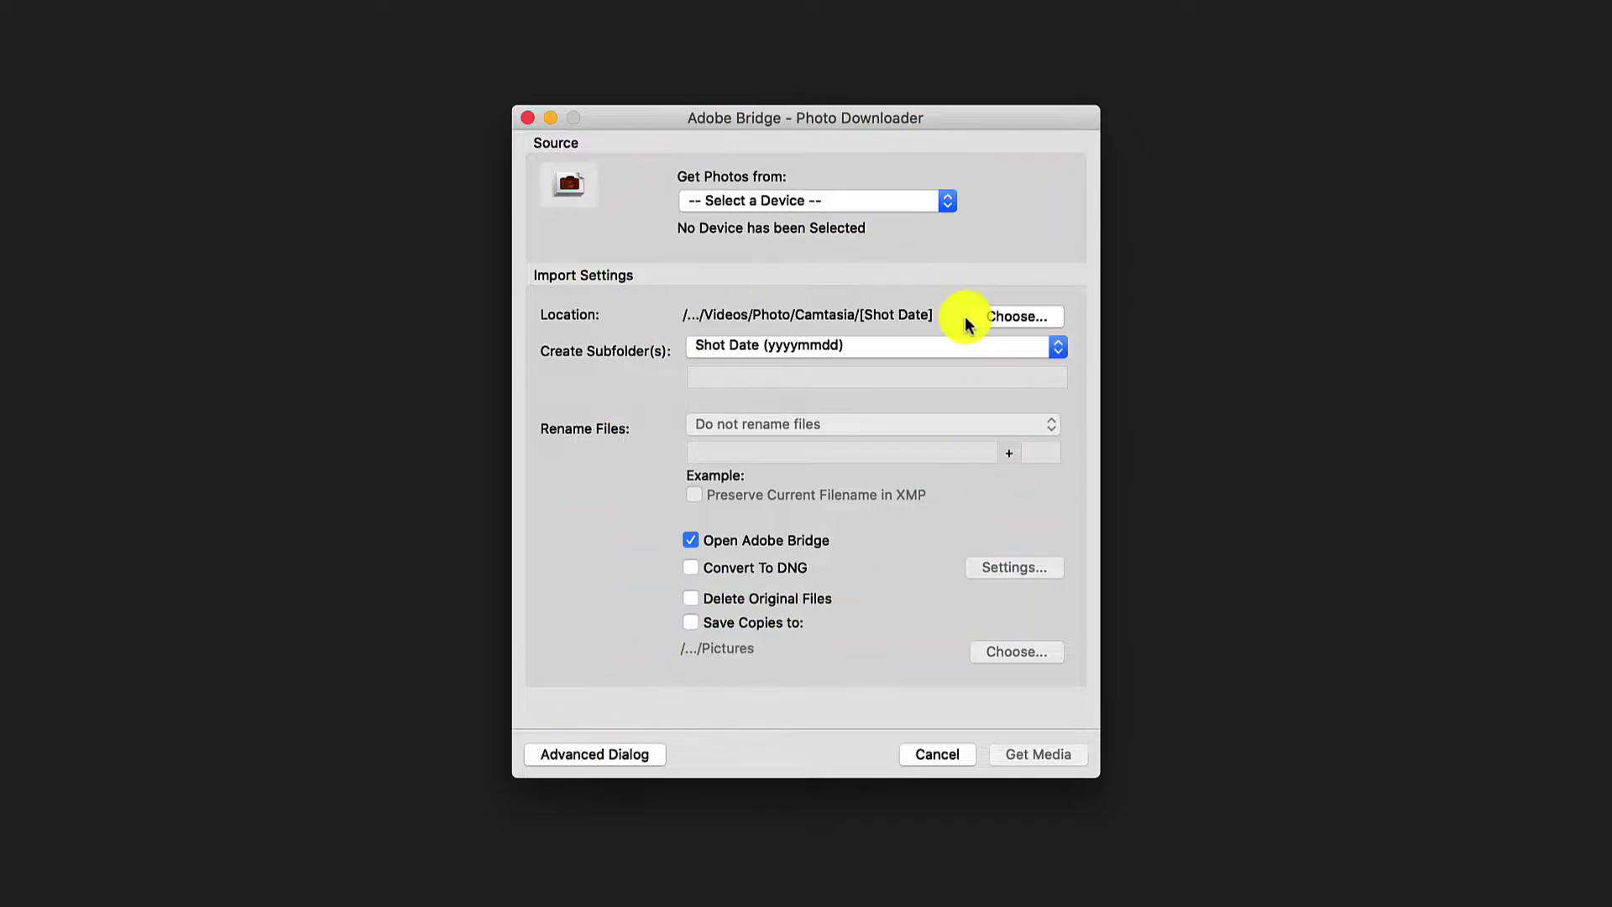
left_click(582, 754)
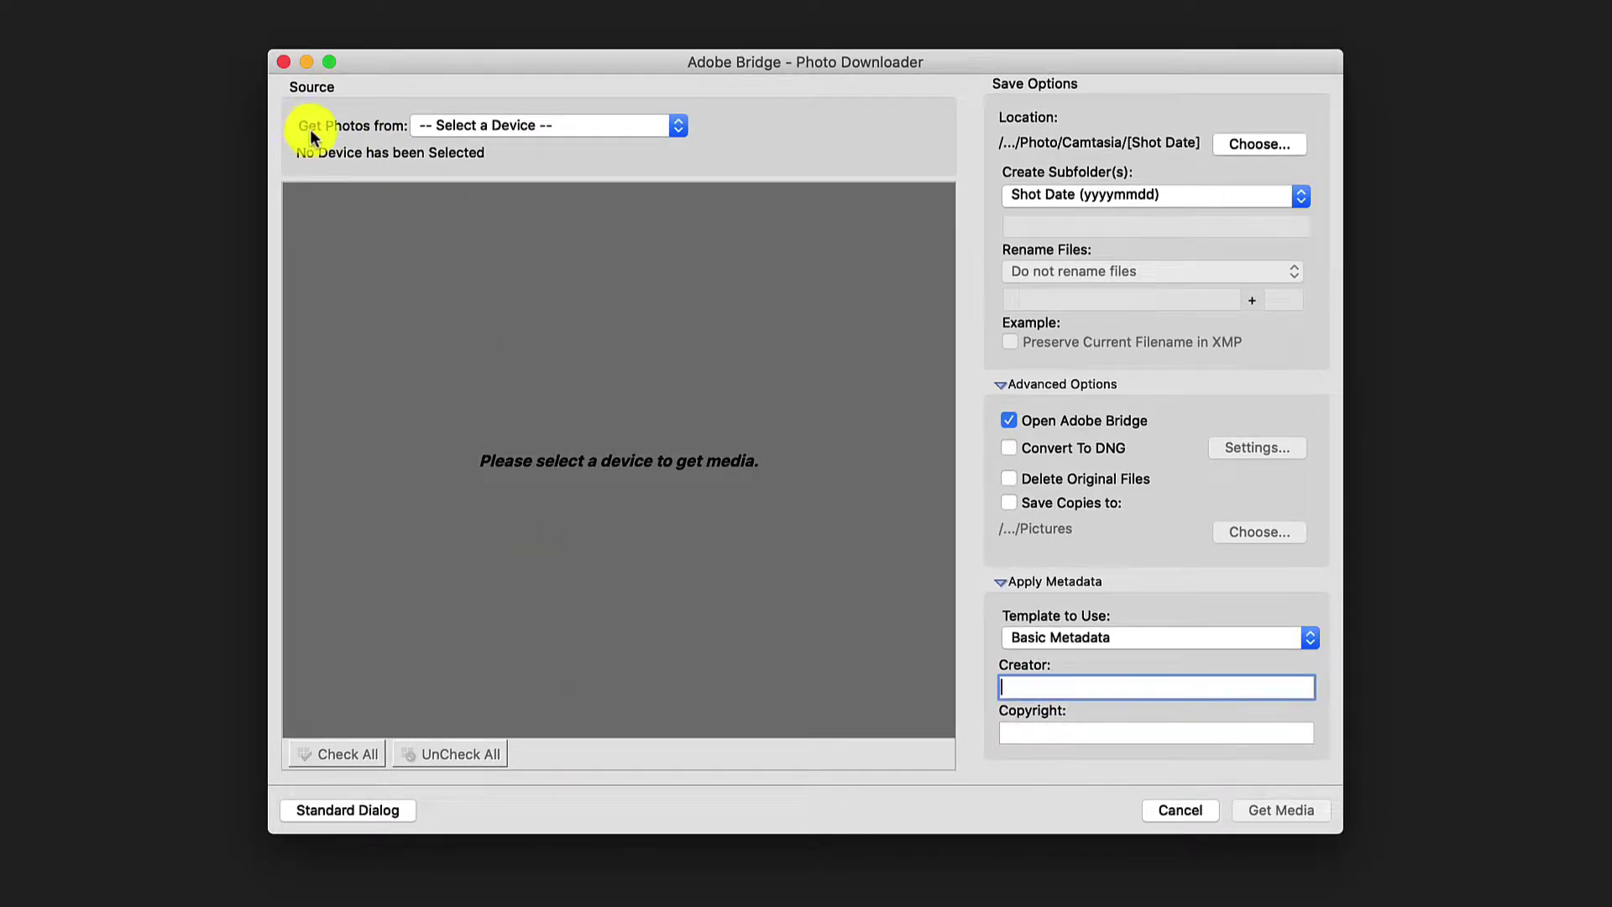
left_click(469, 128)
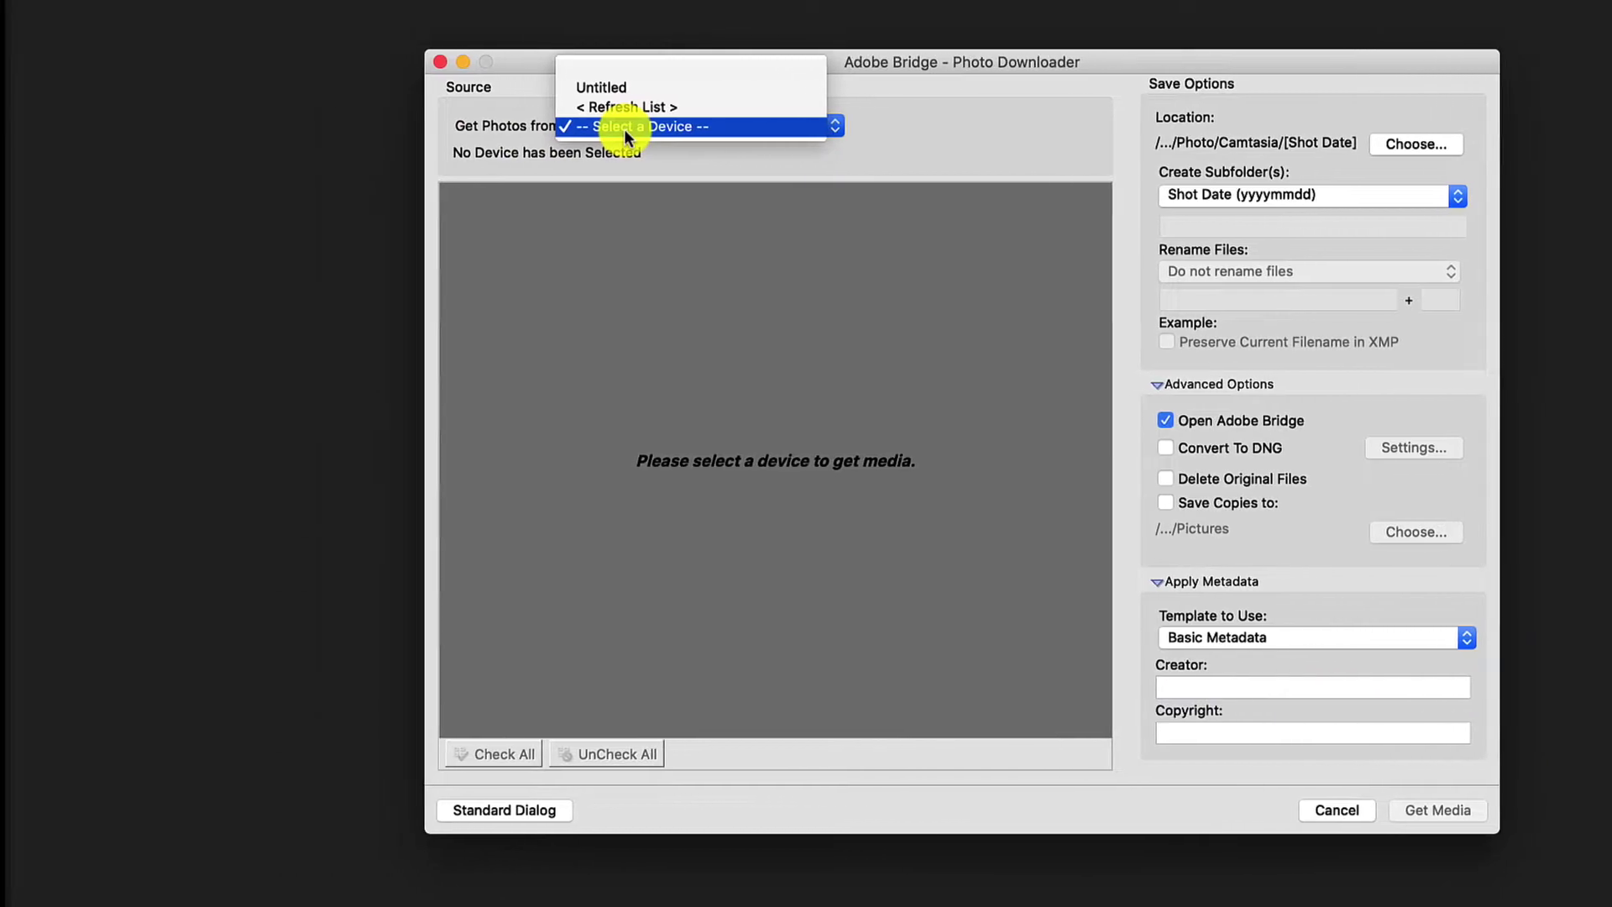
left_click(606, 87)
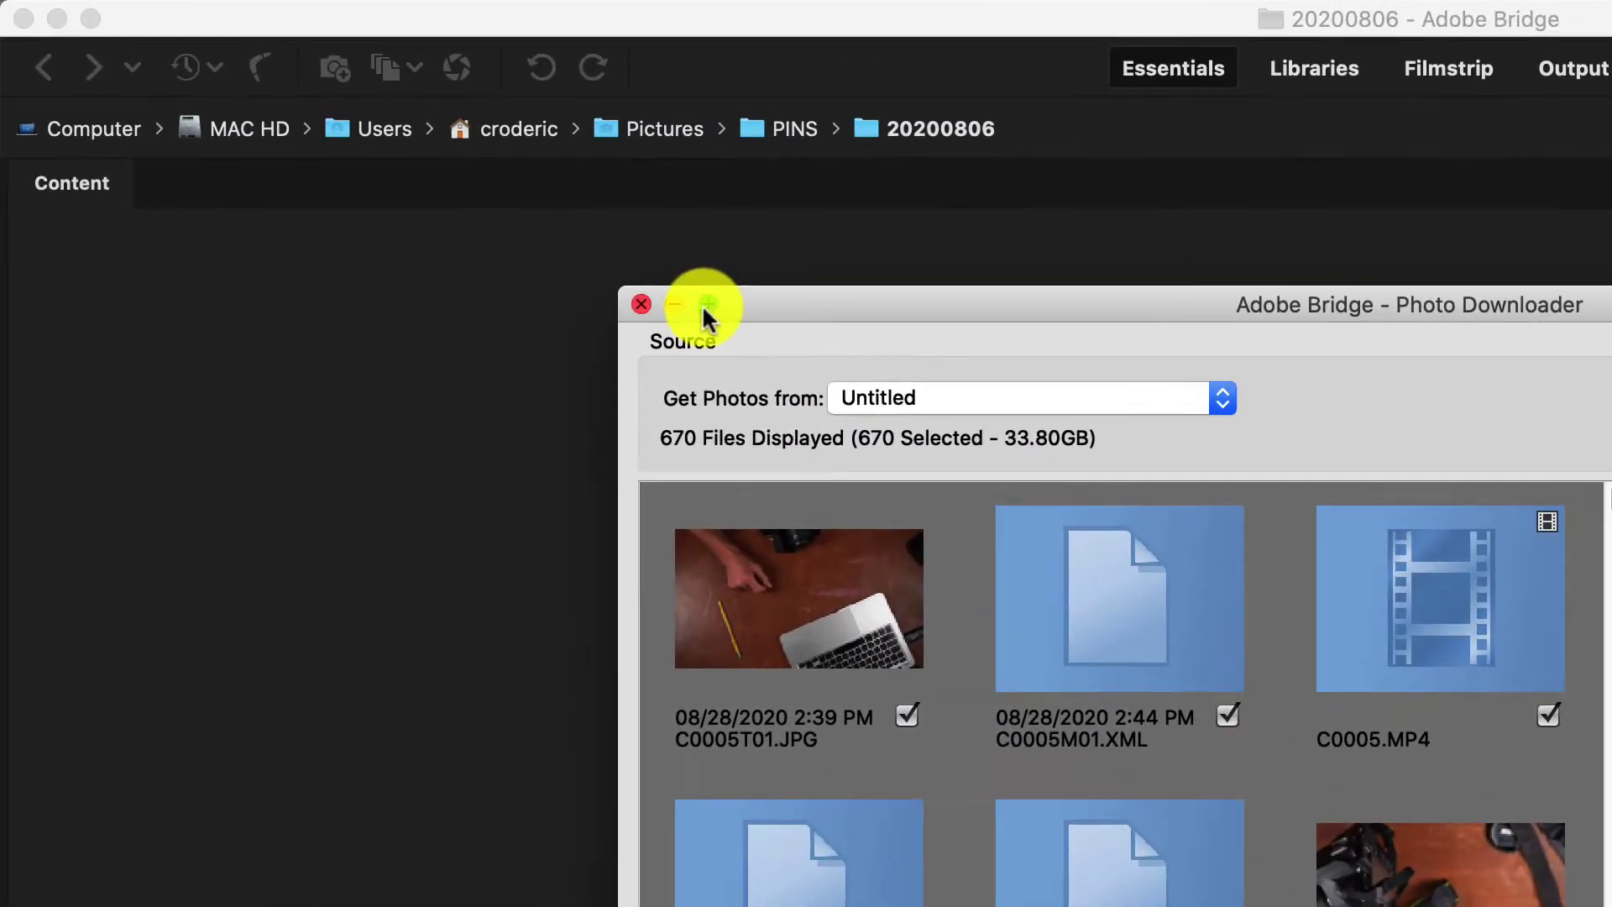
Step: Maximise the Photo Downloader window and scroll through the Untitled device's 670 thumbnails
mouse_move(332, 63)
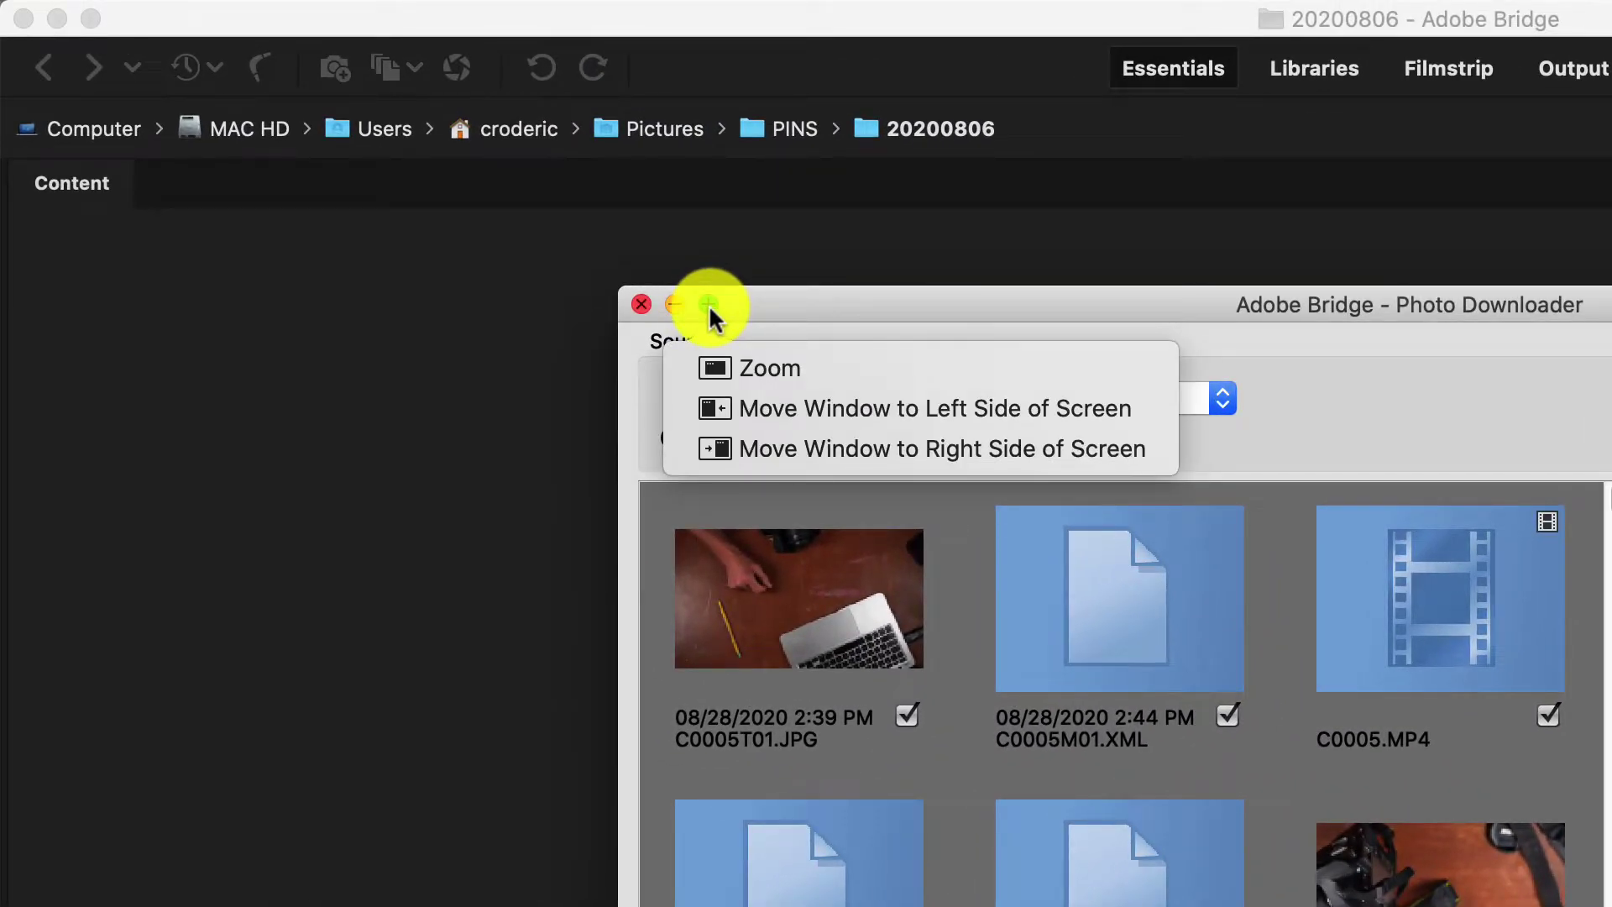
left_click(708, 304)
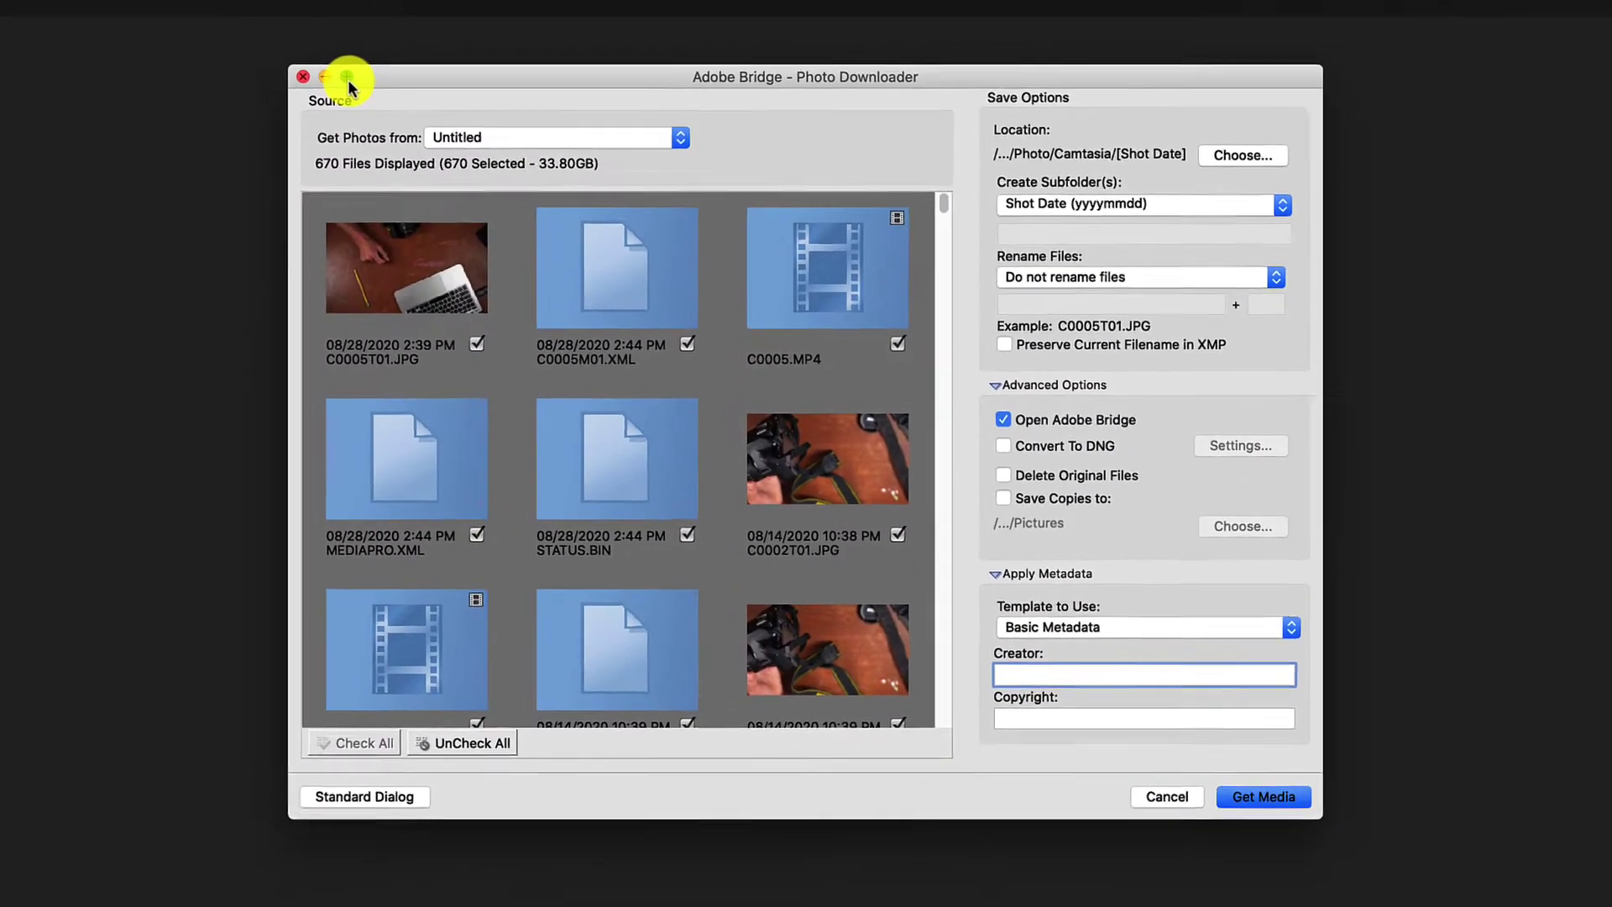
left_click(346, 77)
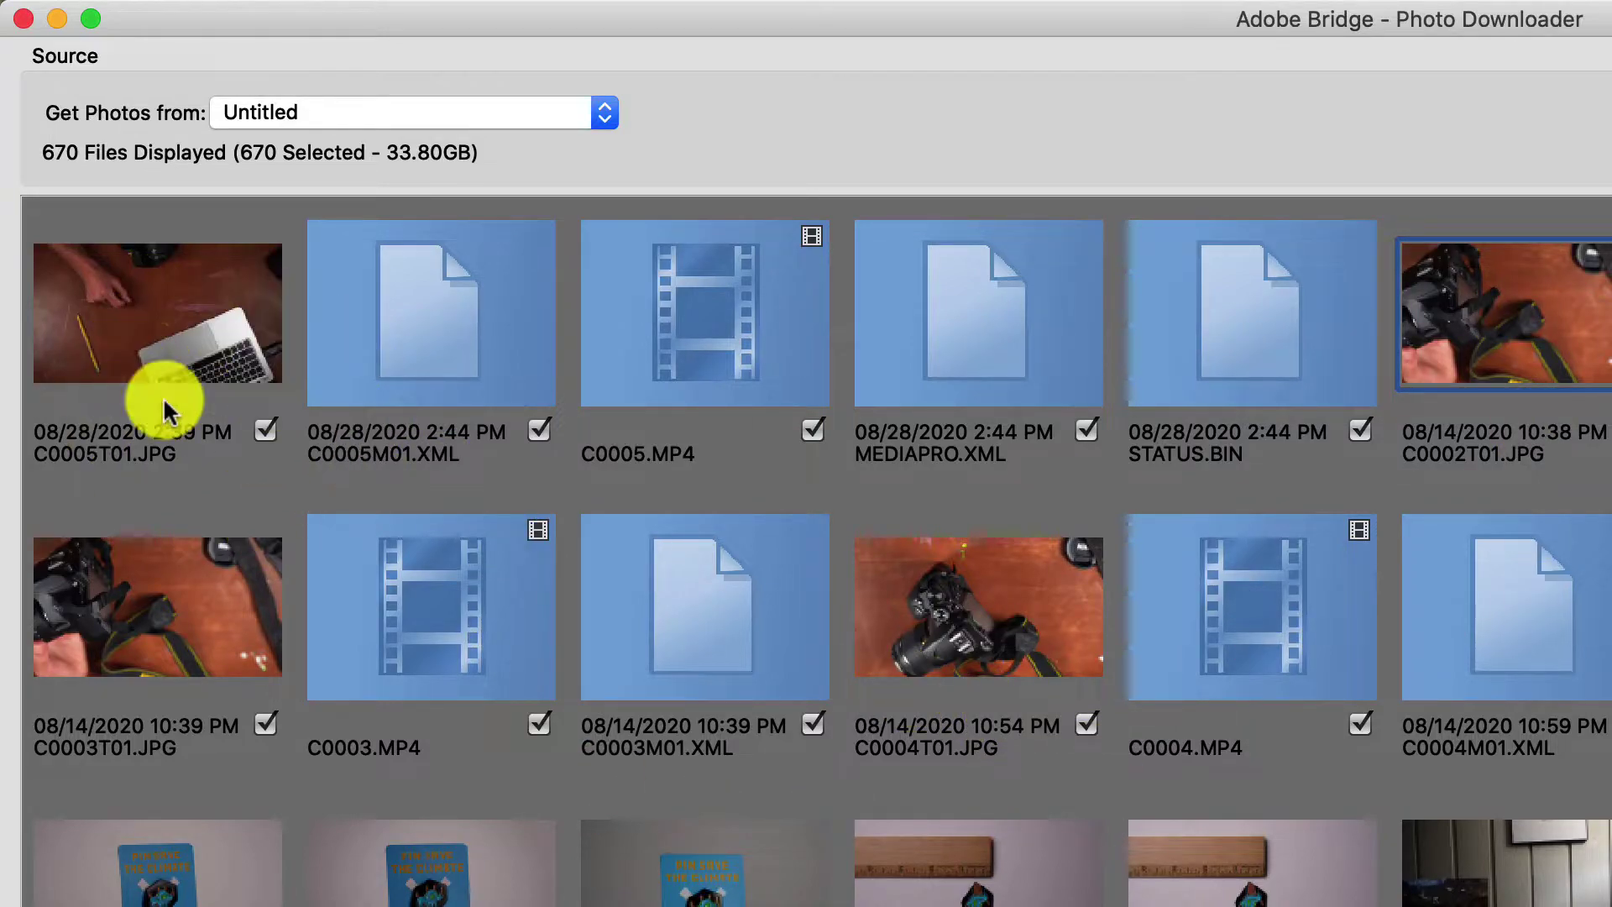
scroll(1267, 900, "down", 2)
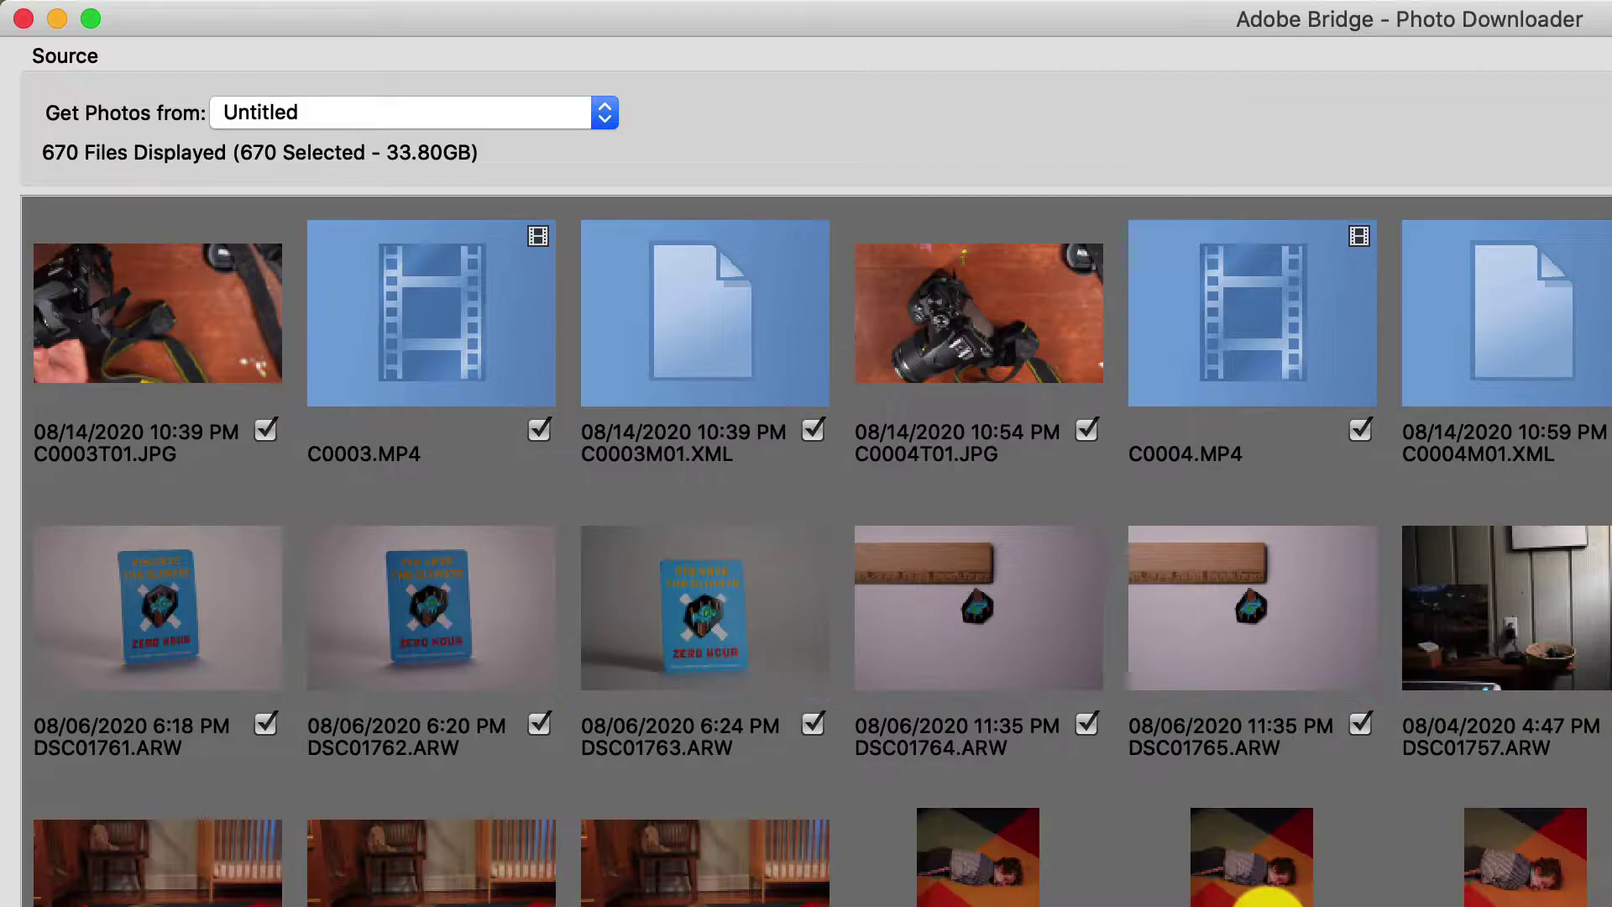
scroll(1470, 797, "down", 2)
scroll(1471, 780, "up", 4)
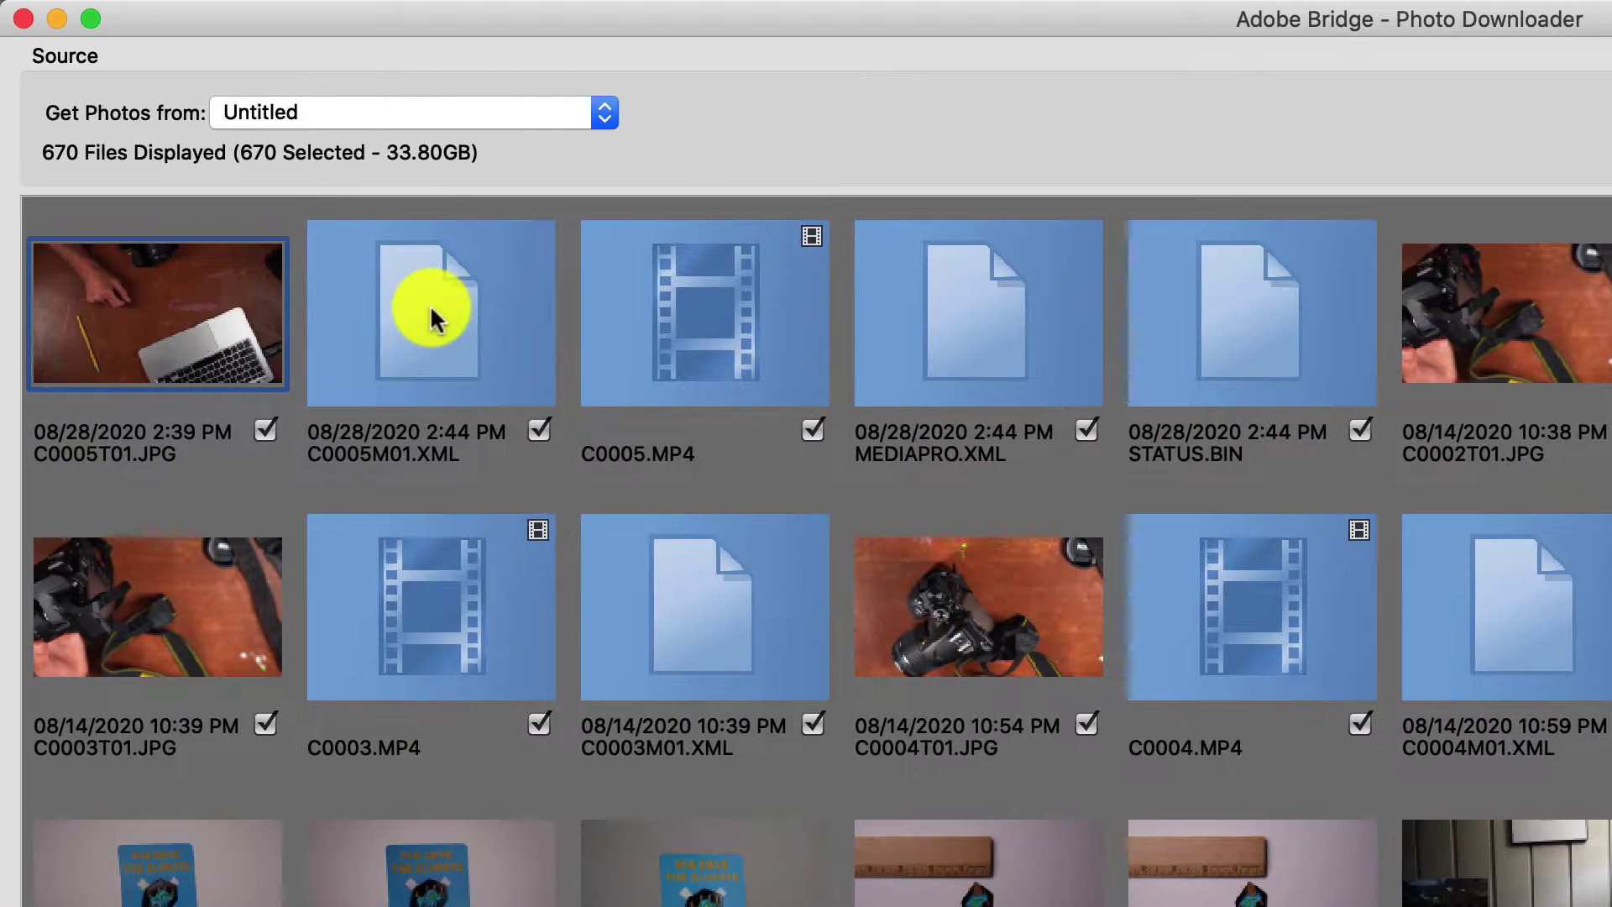
left_click(430, 307)
left_click(217, 309)
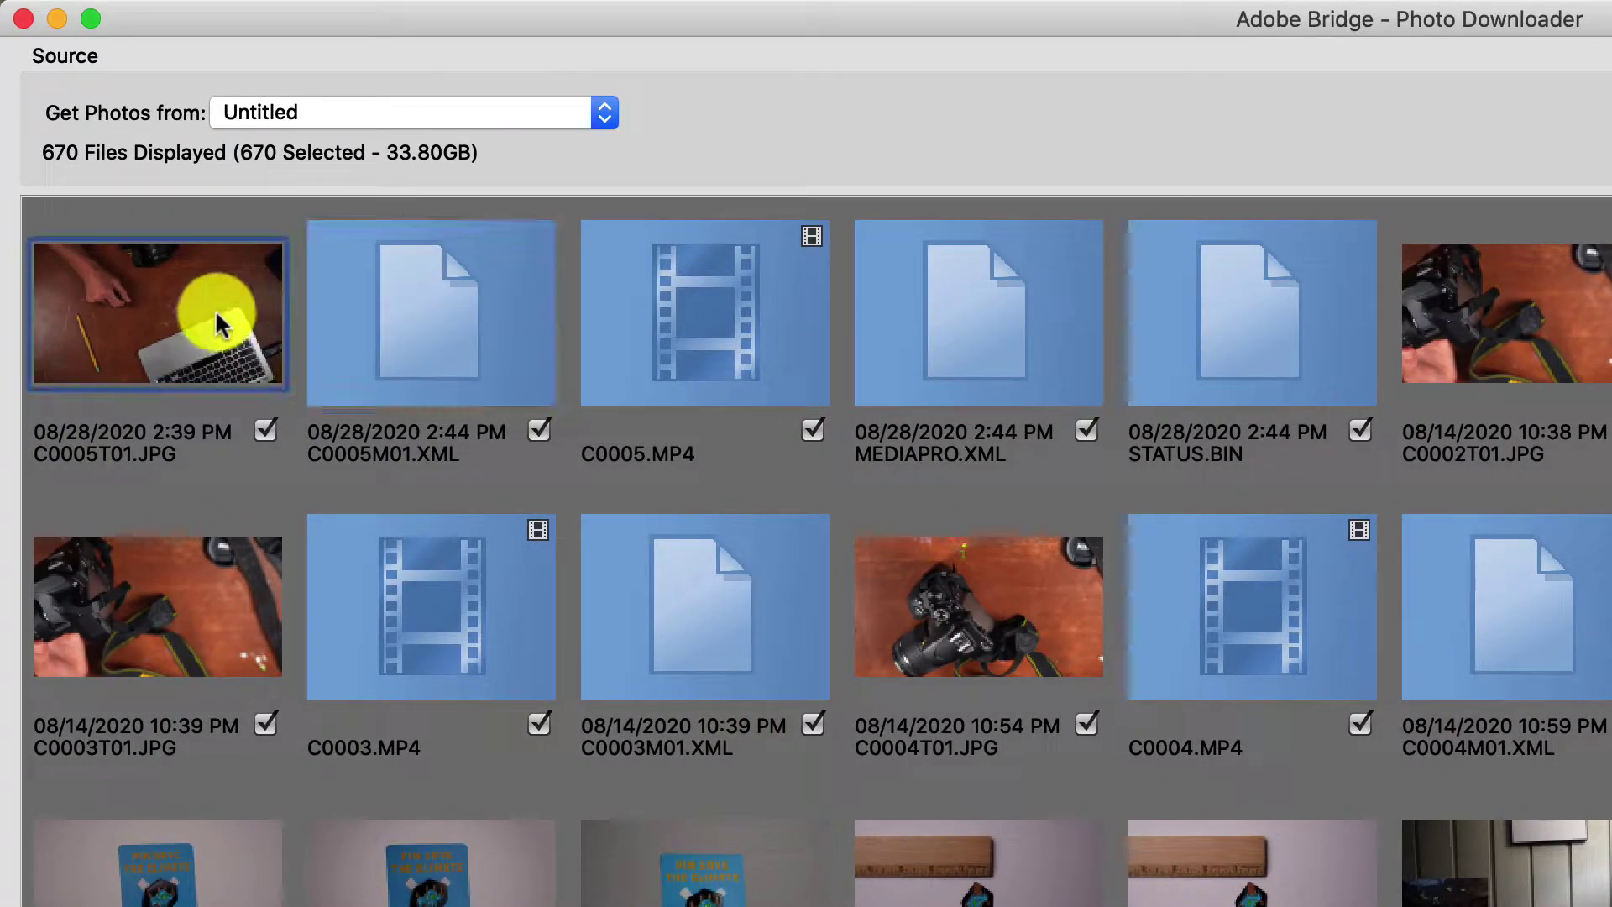
left_click(406, 293)
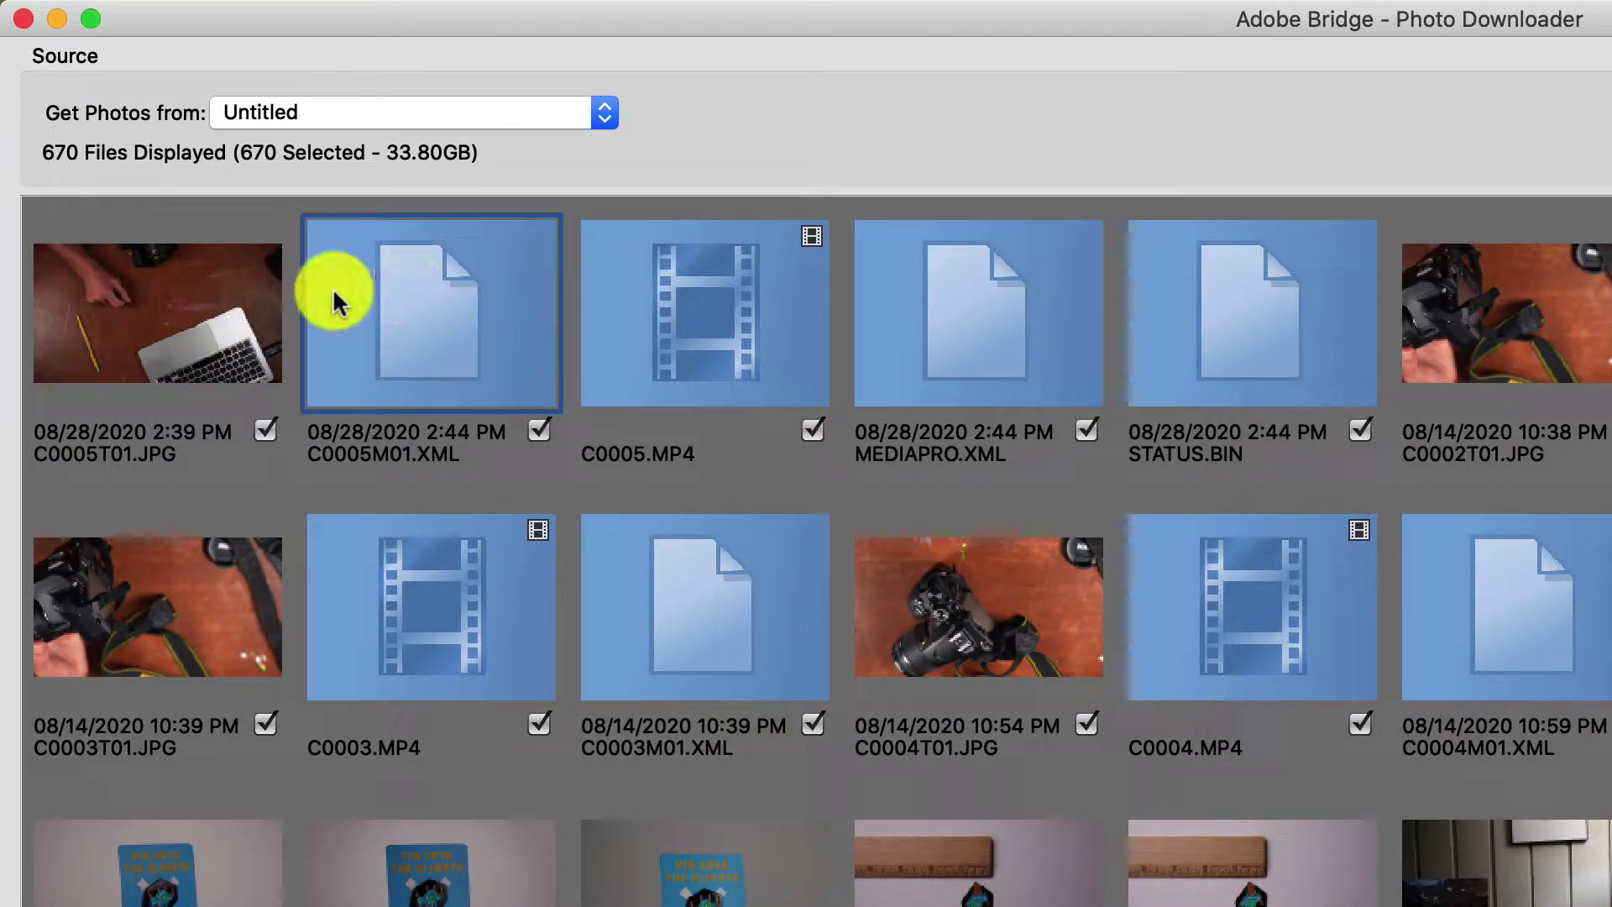
left_click(183, 290)
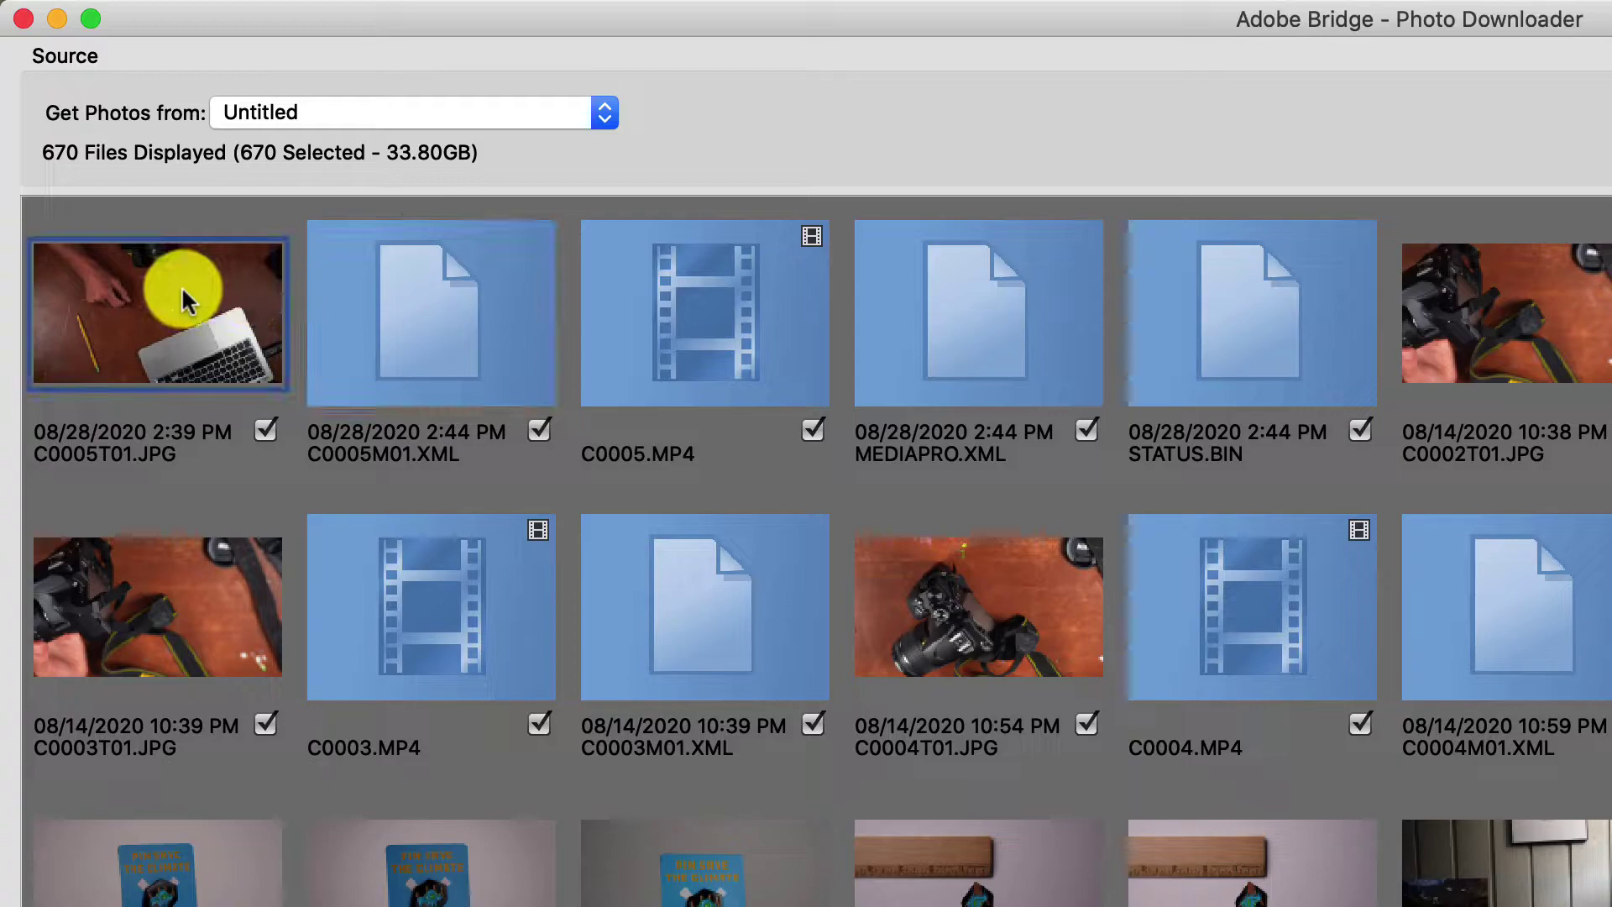
left_click(687, 311)
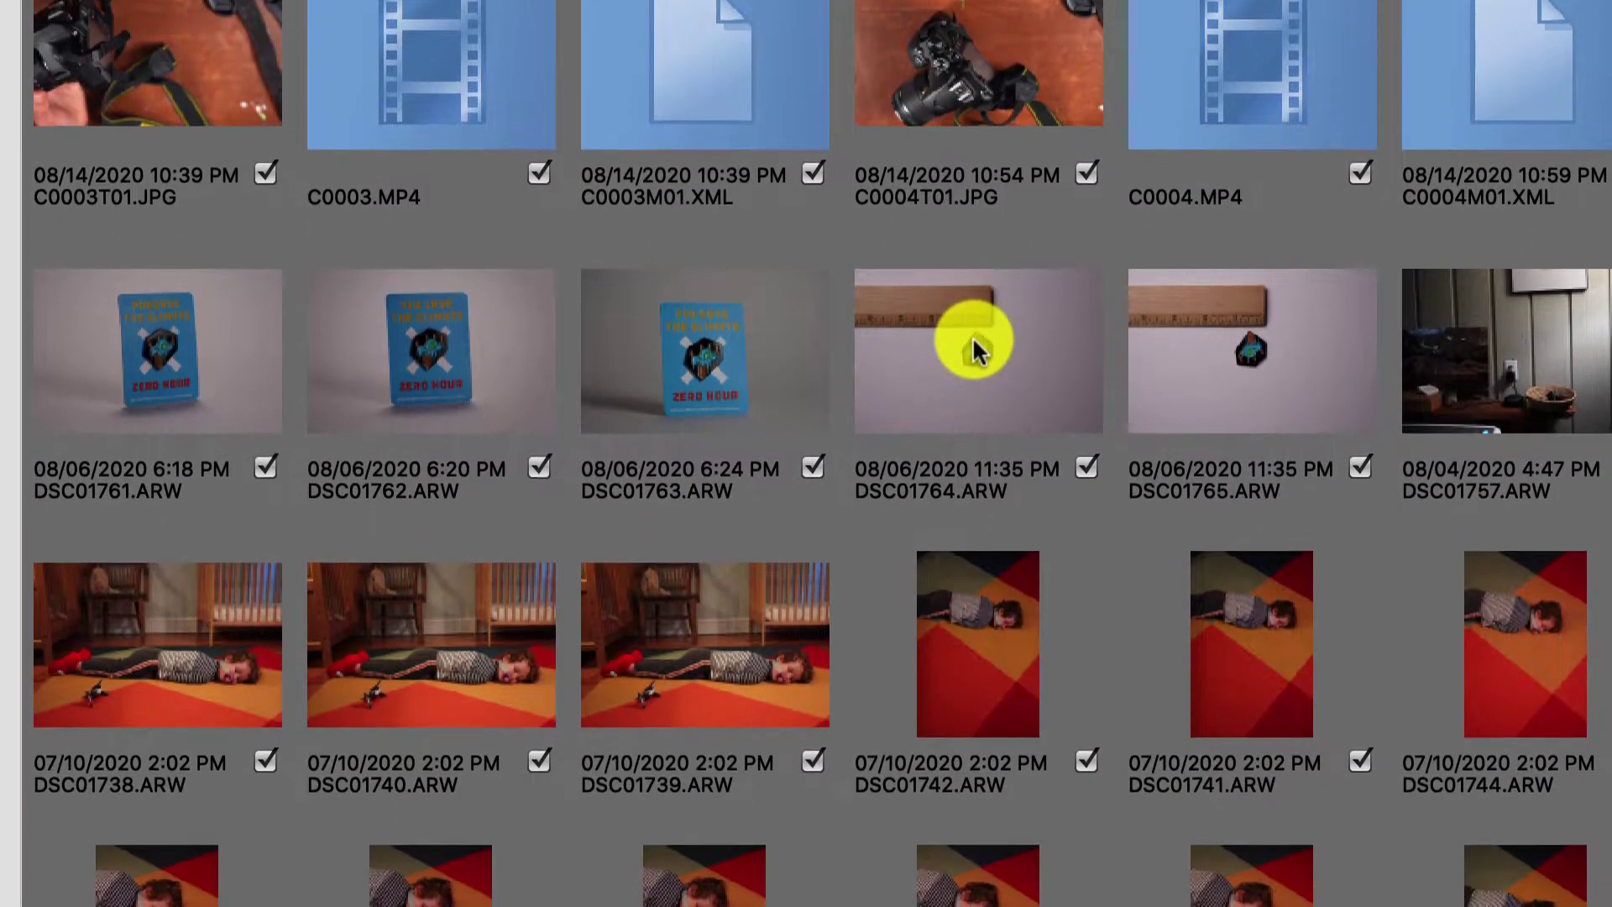
left_click(976, 900)
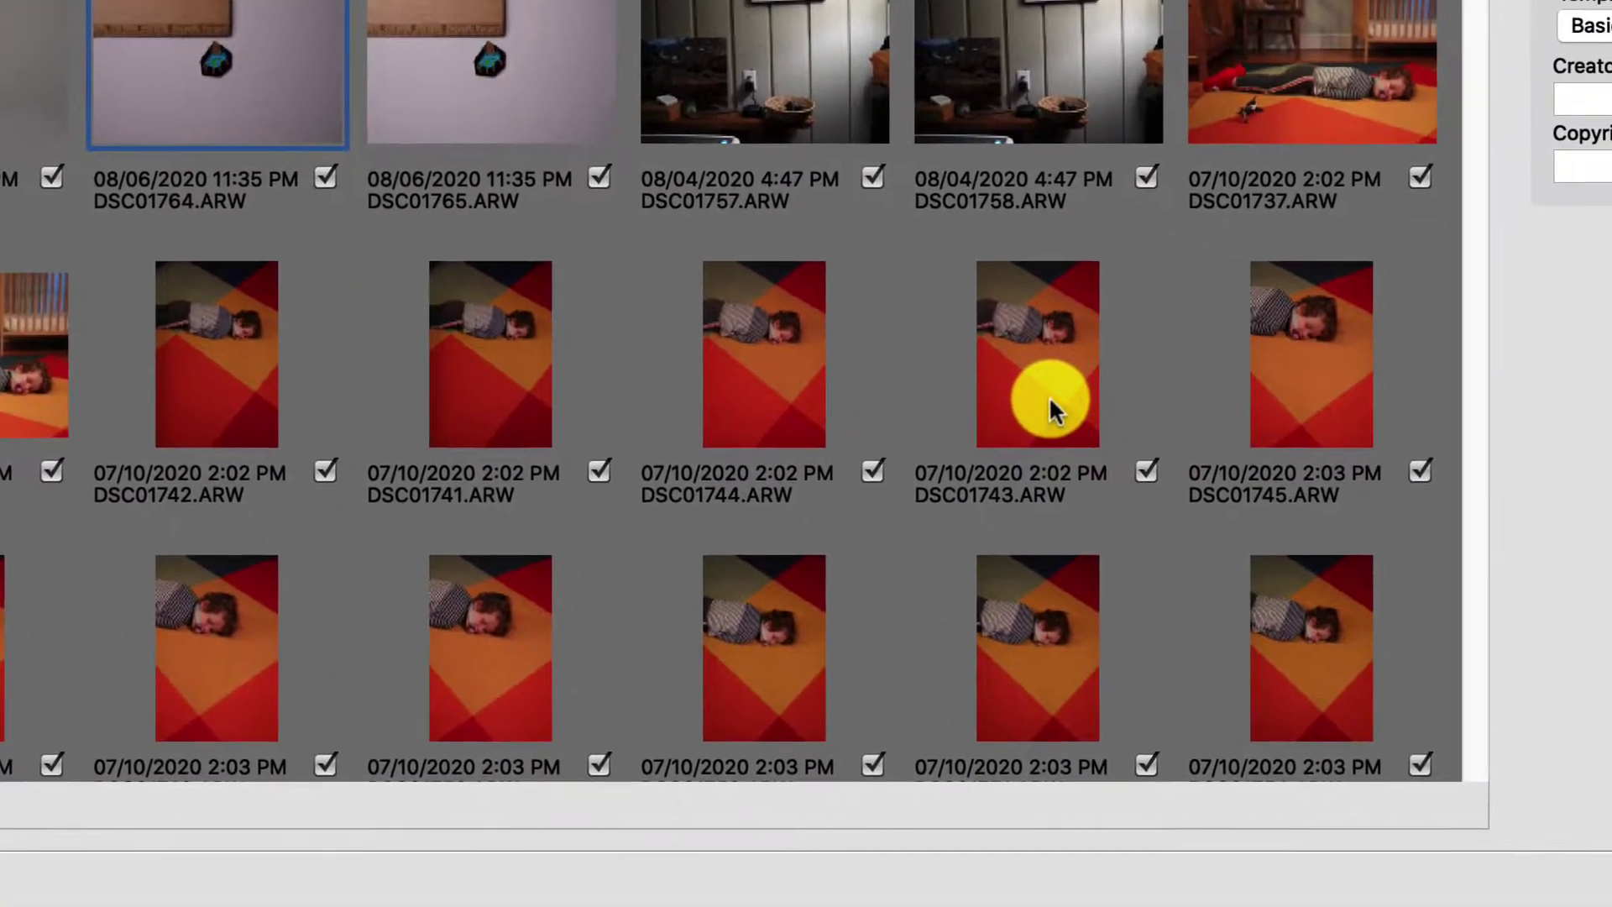
left_click(1005, 386, "shift")
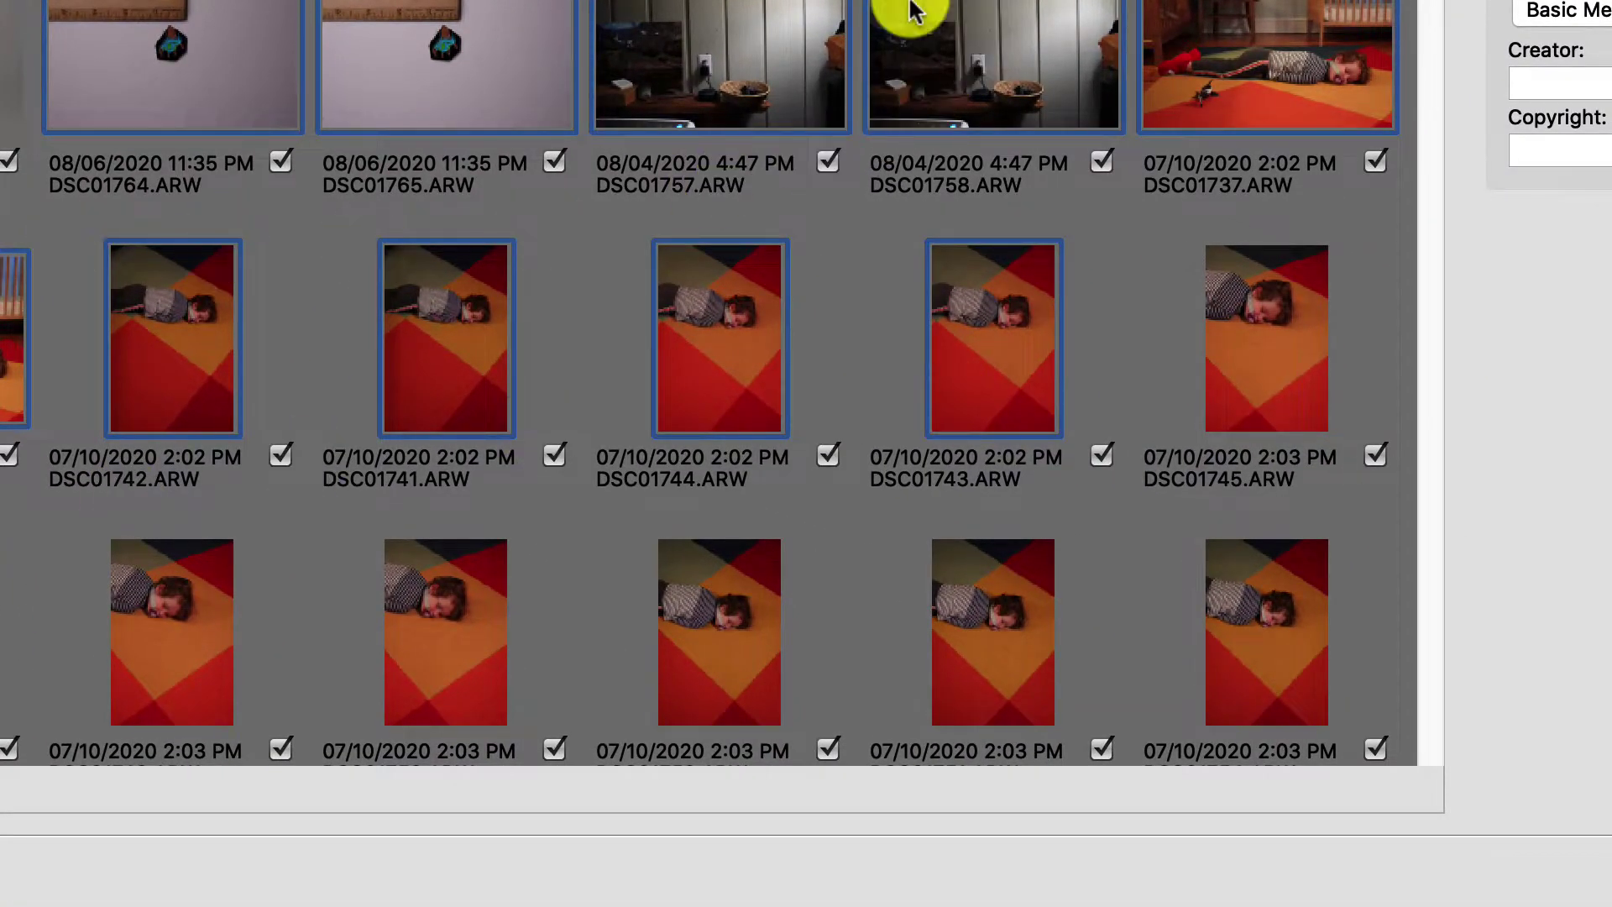
left_click(960, 346, "super")
left_click(737, 337, "super")
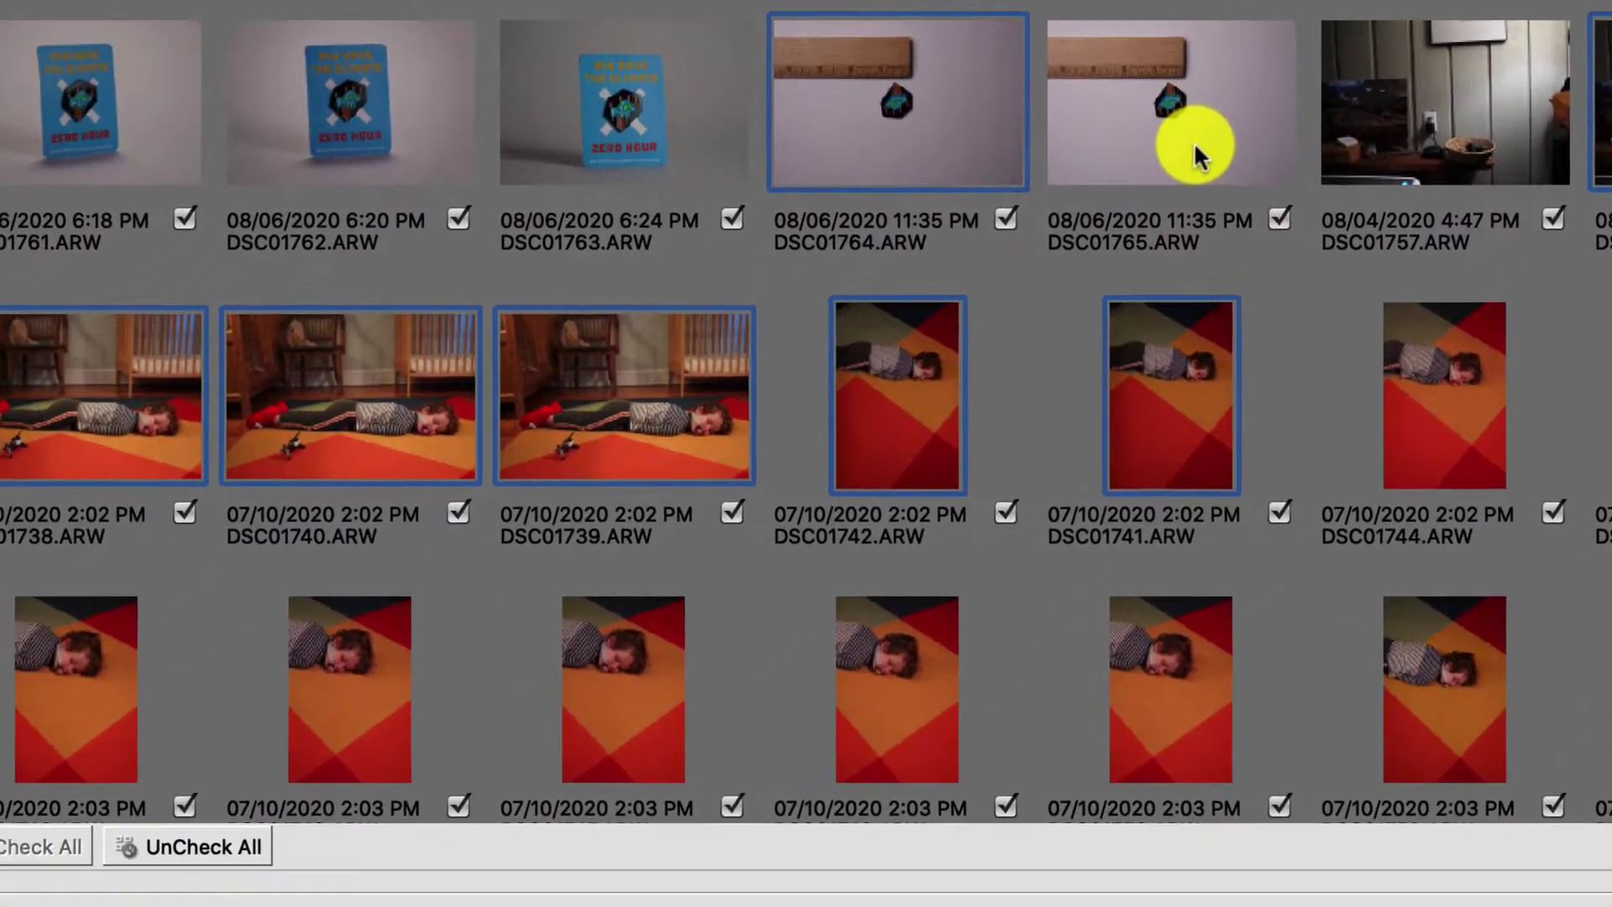
left_click(441, 611, "super")
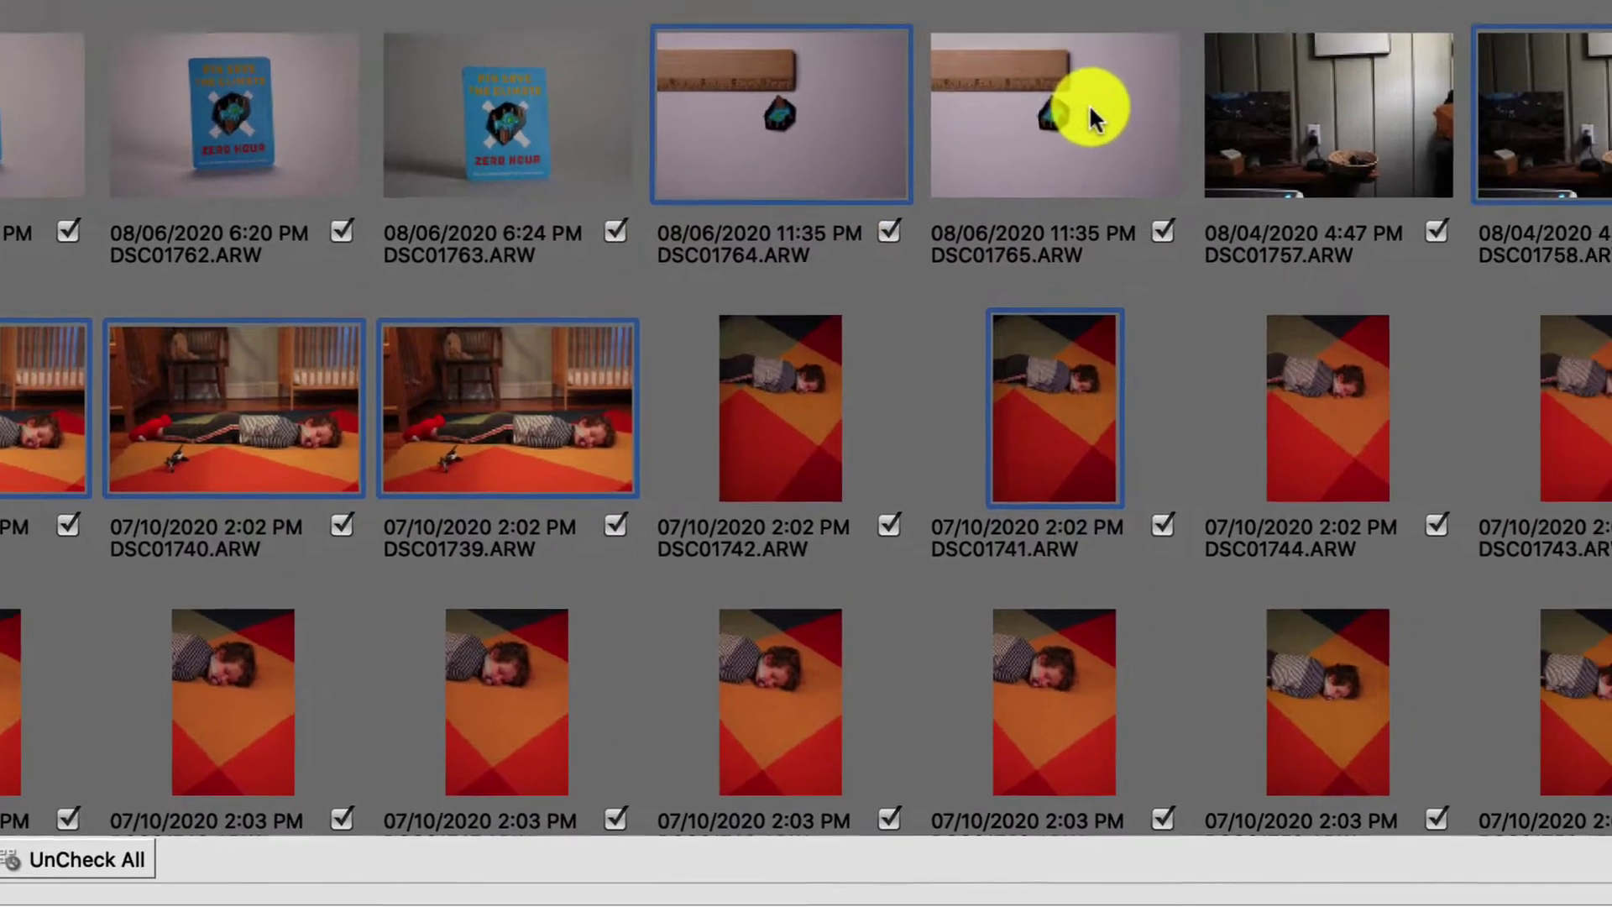
left_click(1089, 104)
left_click(1337, 119)
left_click(1581, 109)
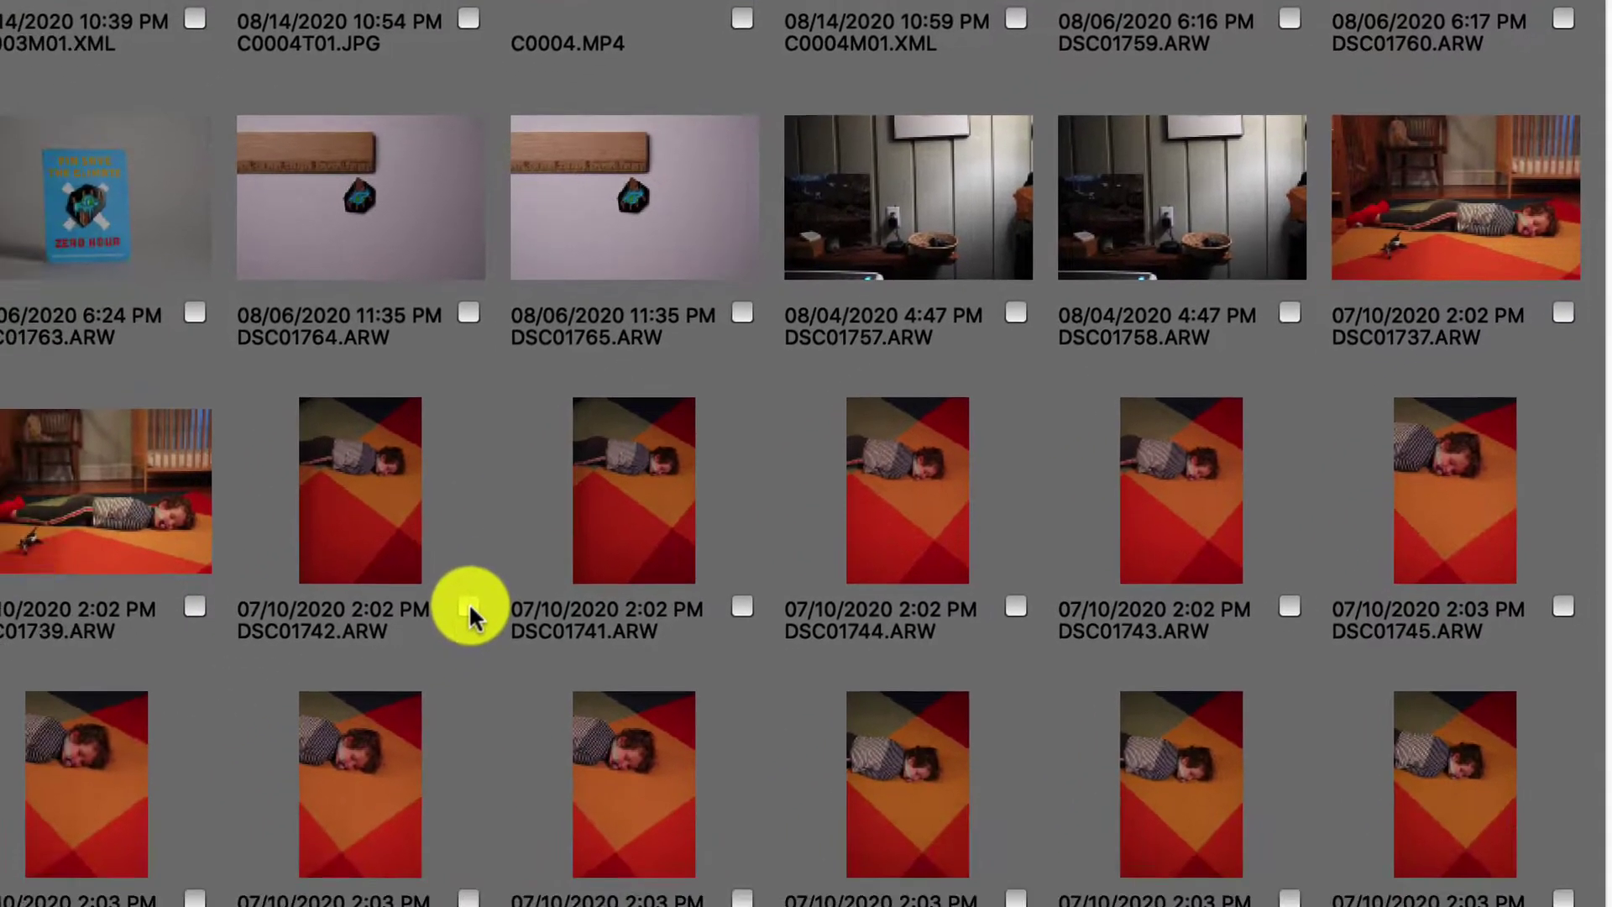
Step: Select DSC01742, DSC01741 and DSC01744 and leave only those three marked for import
left_click(390, 501)
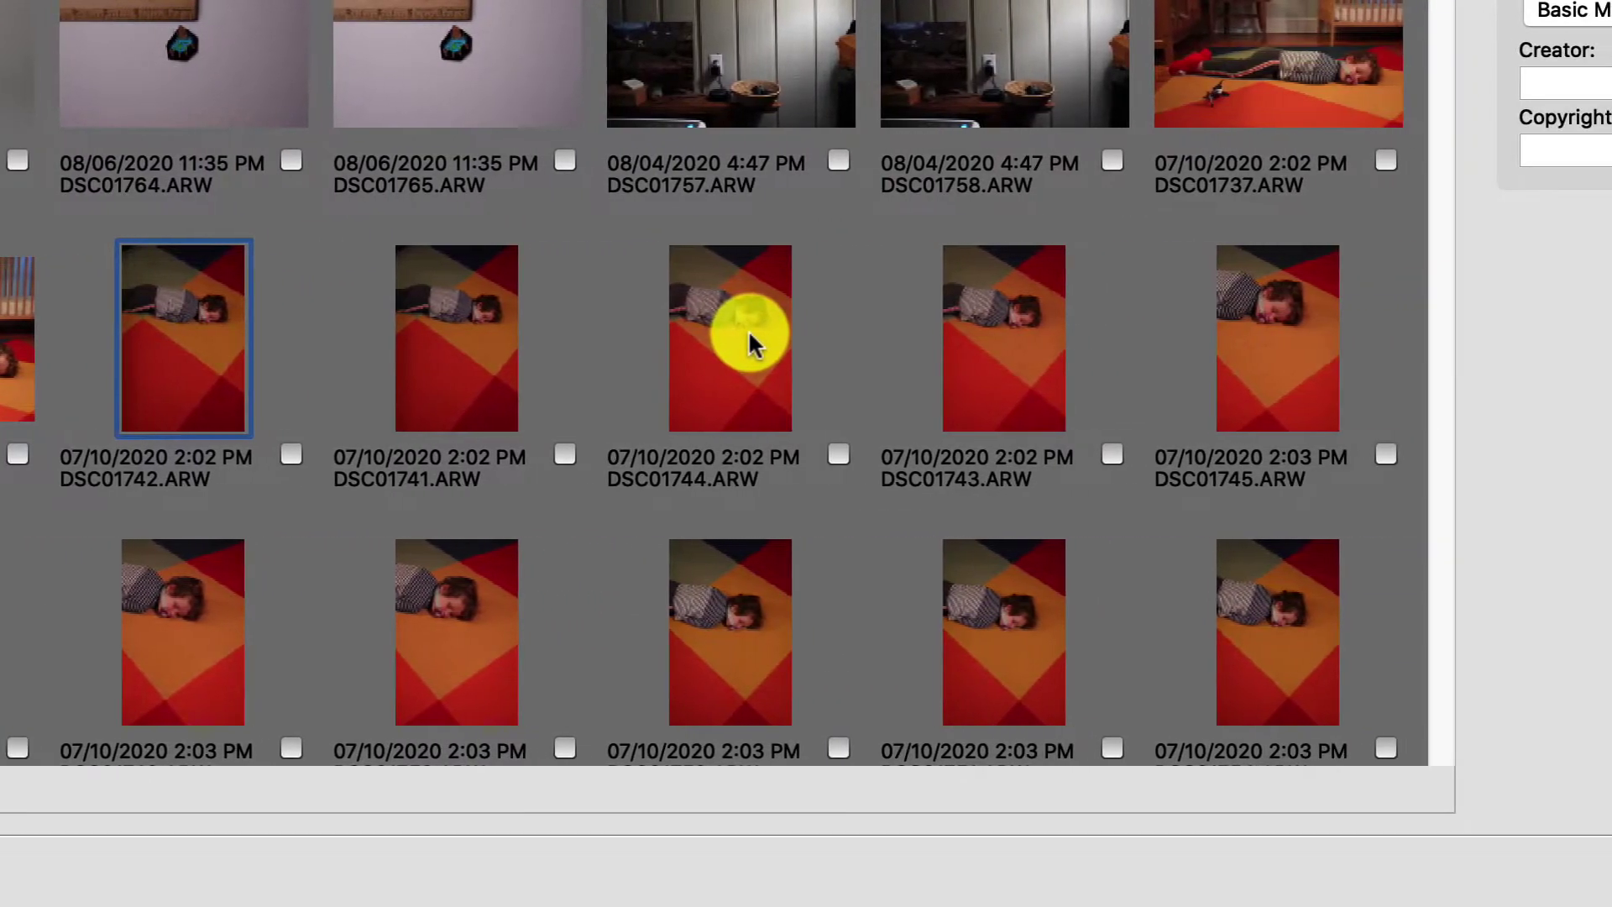
left_click(748, 336, "shift")
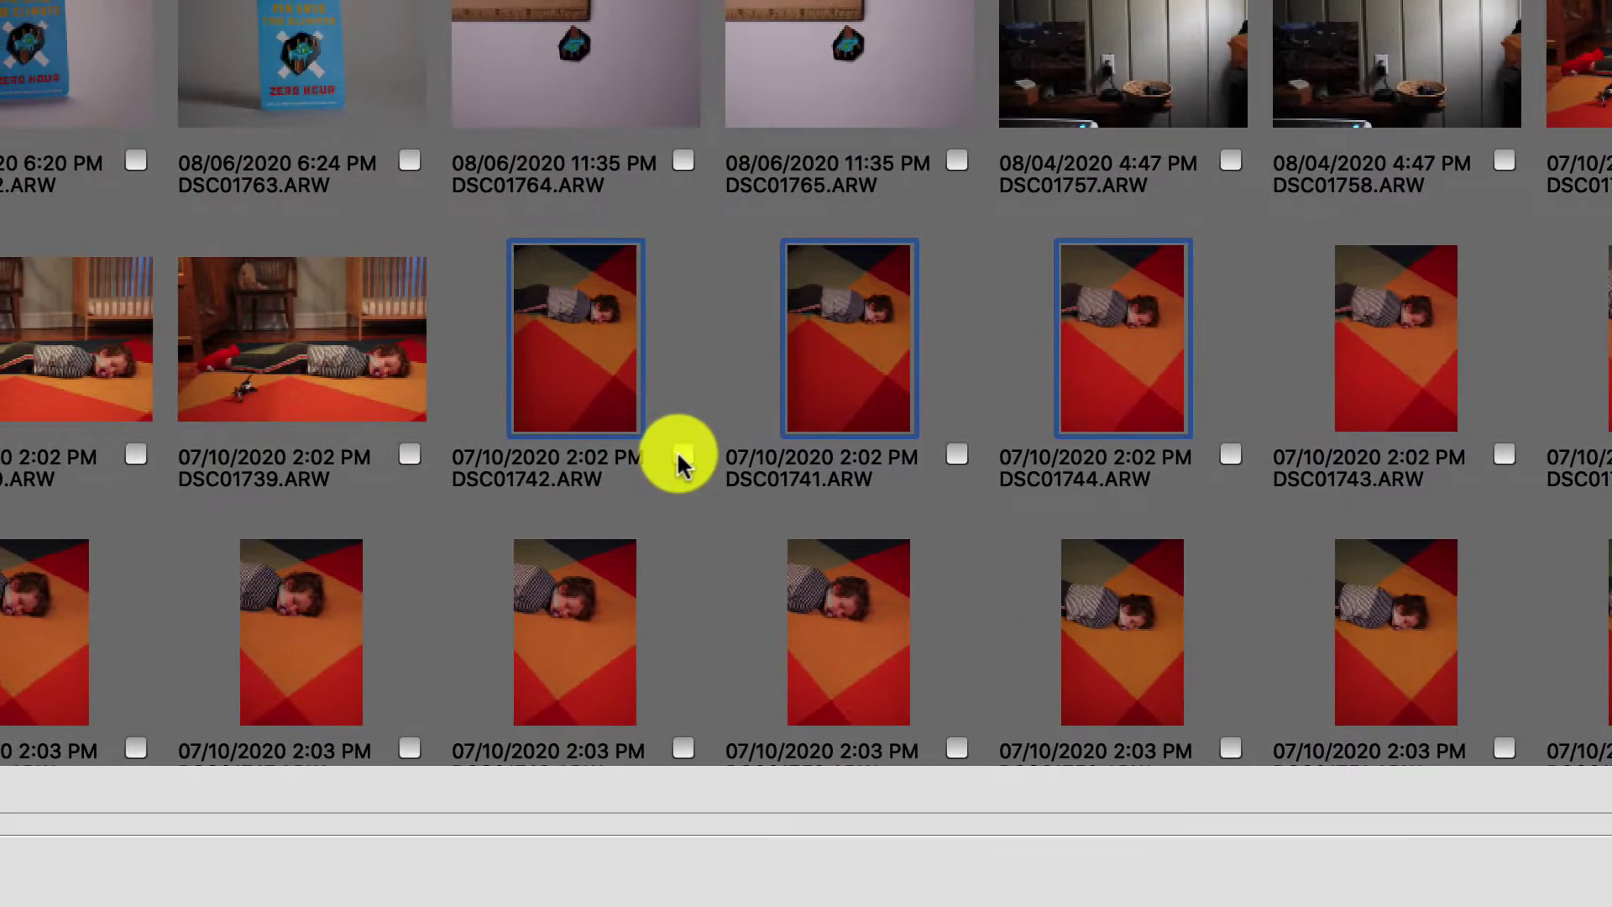
left_click(680, 455)
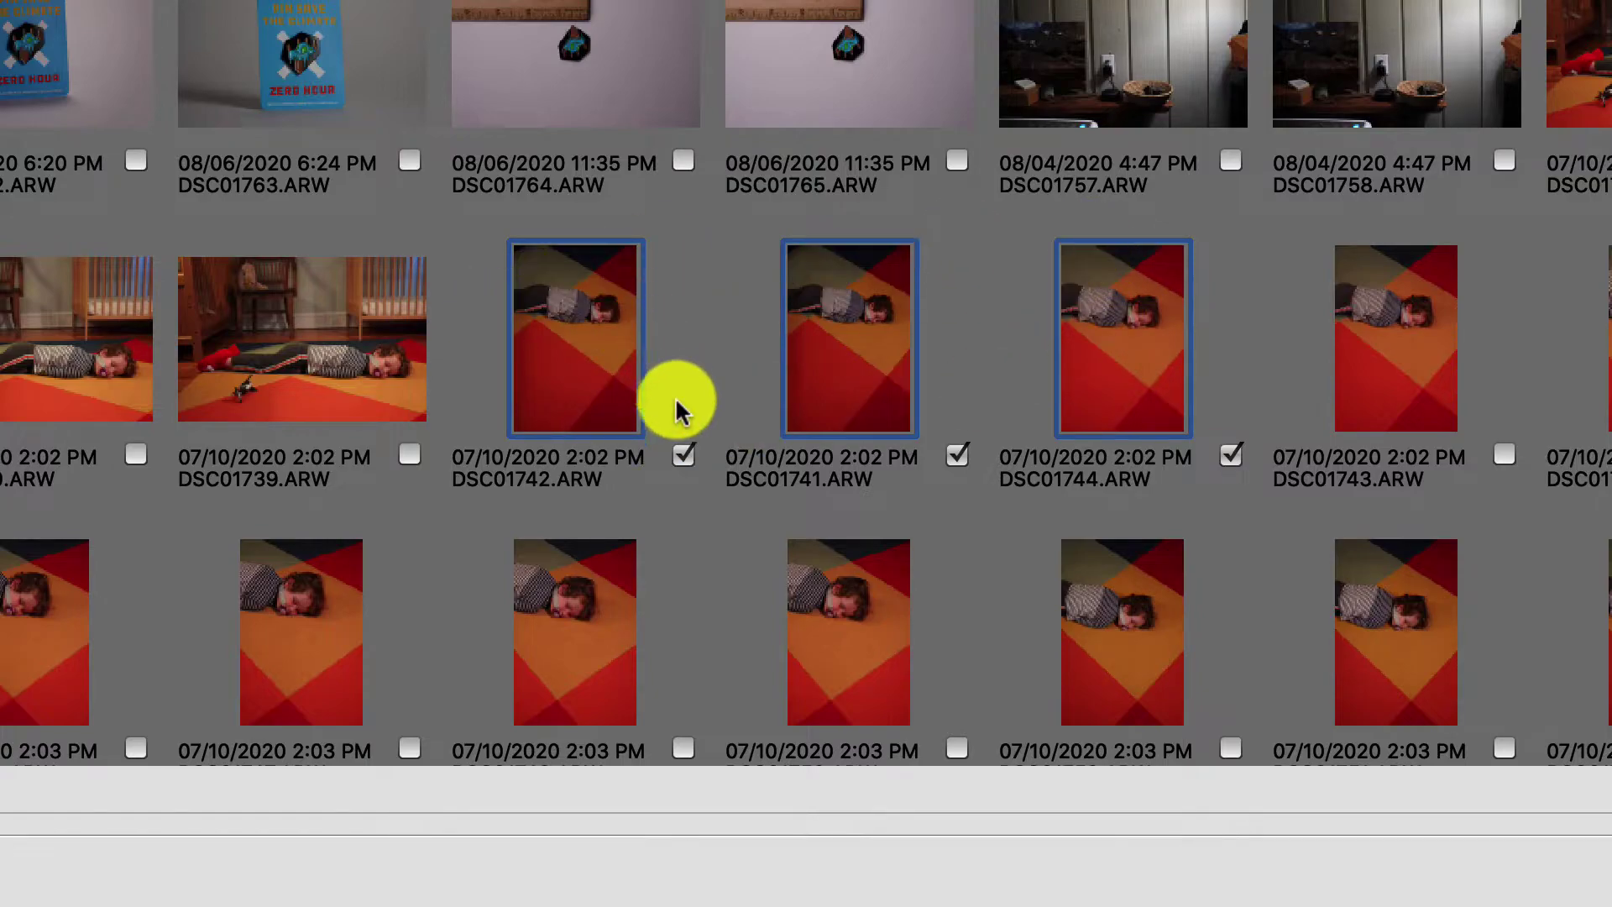
left_click(685, 455)
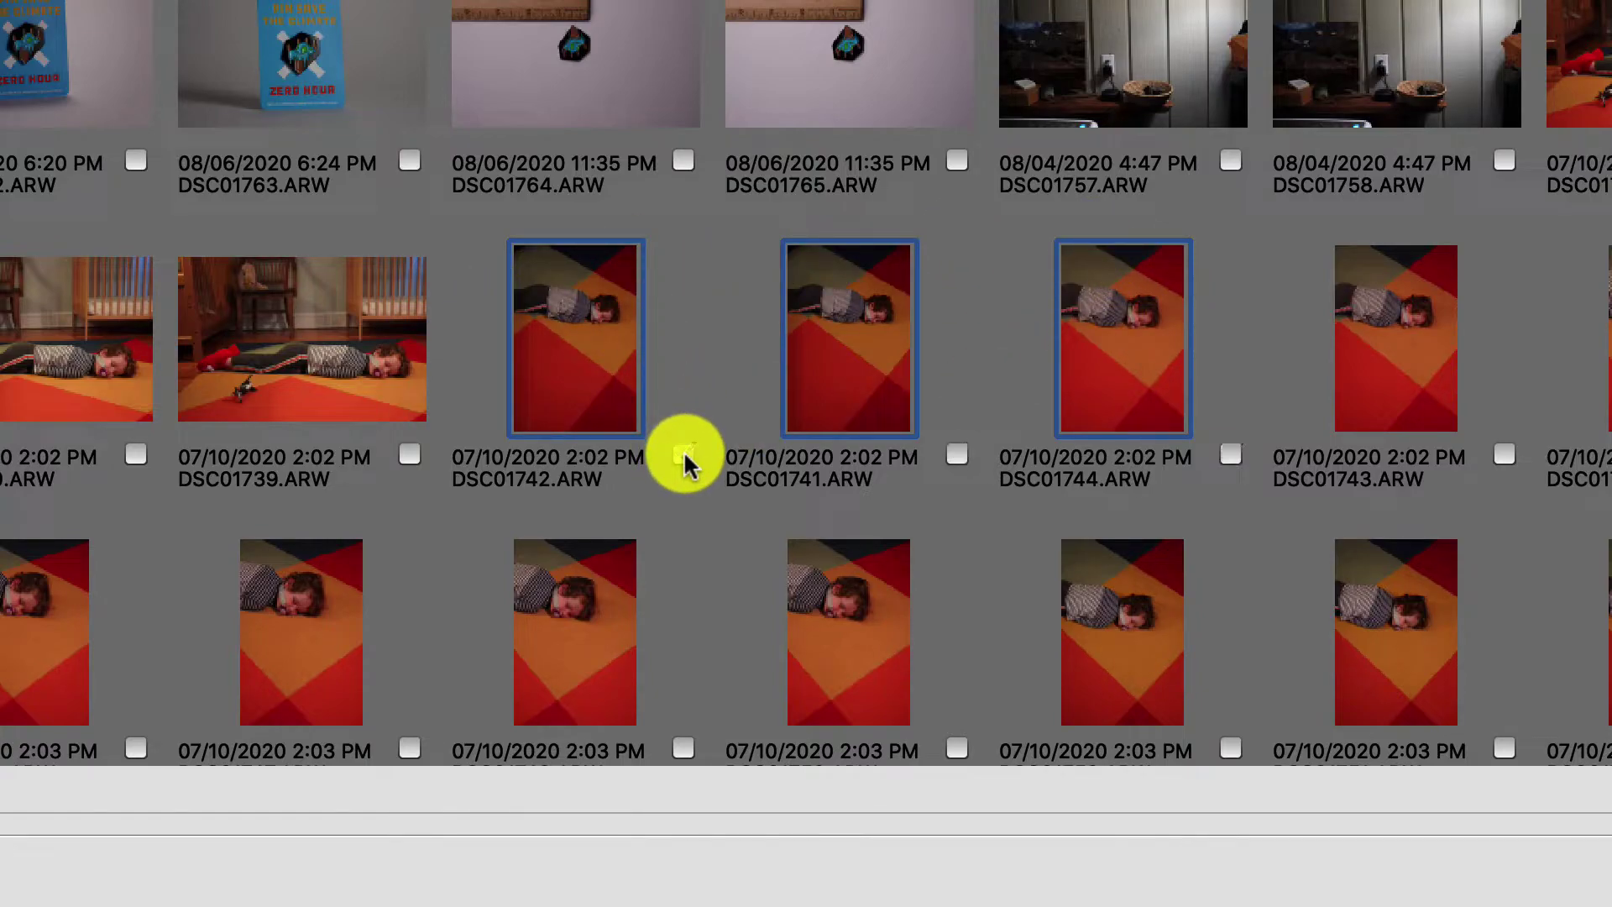
left_click(684, 455)
left_click(684, 455)
left_click(684, 455)
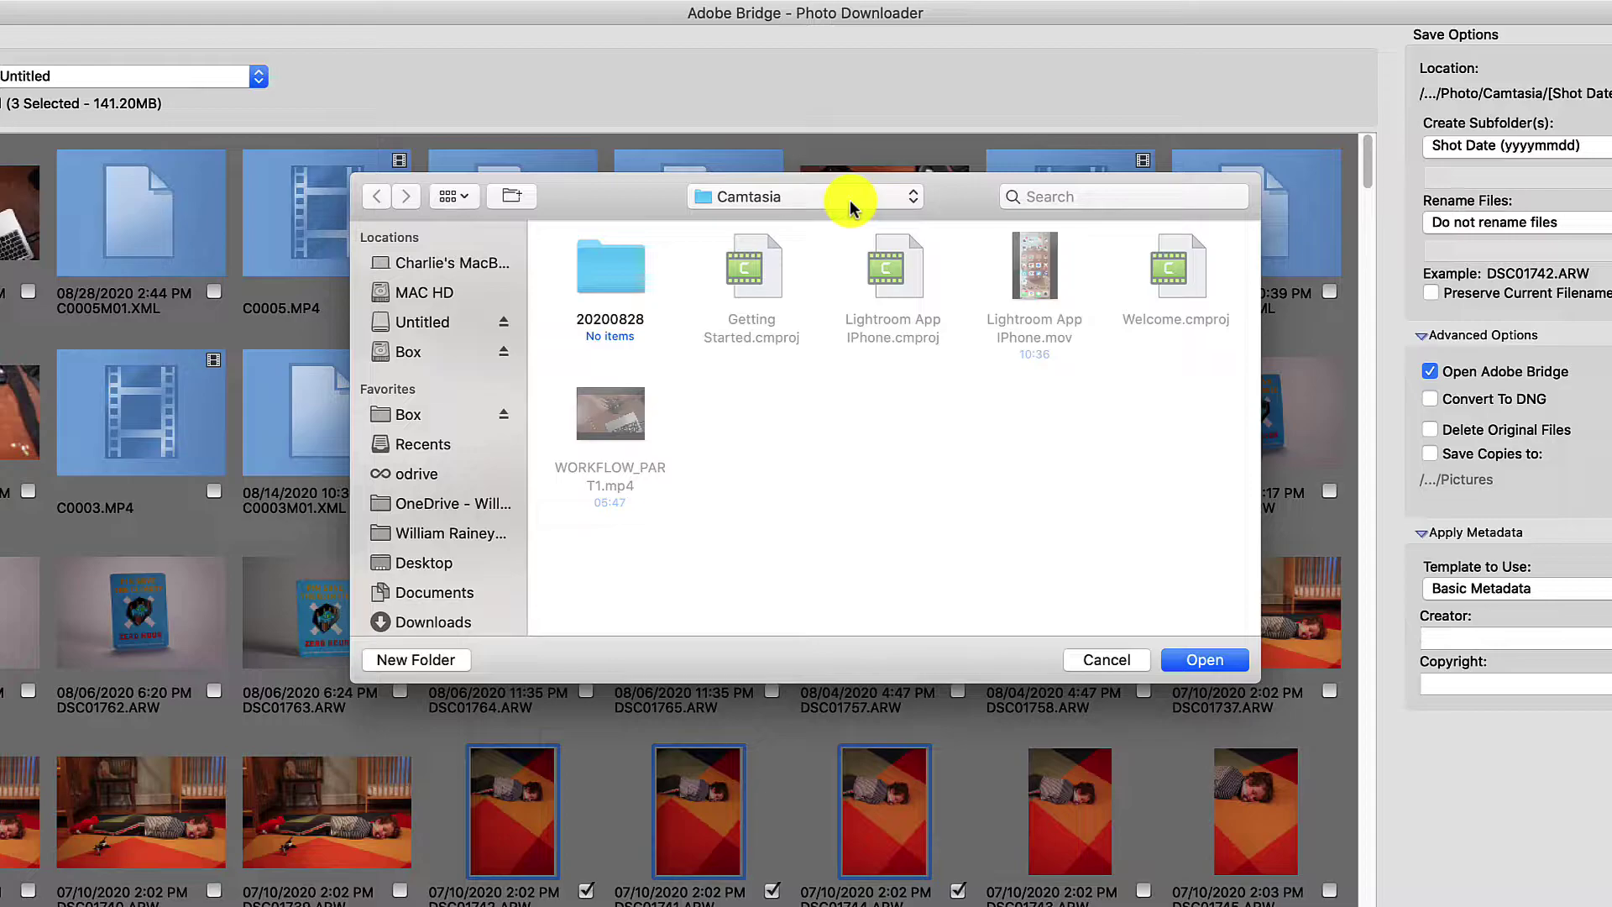
Step: Go to the Pictures folder in the location browser and display its contents as a list
scroll(504, 406, "down", 5)
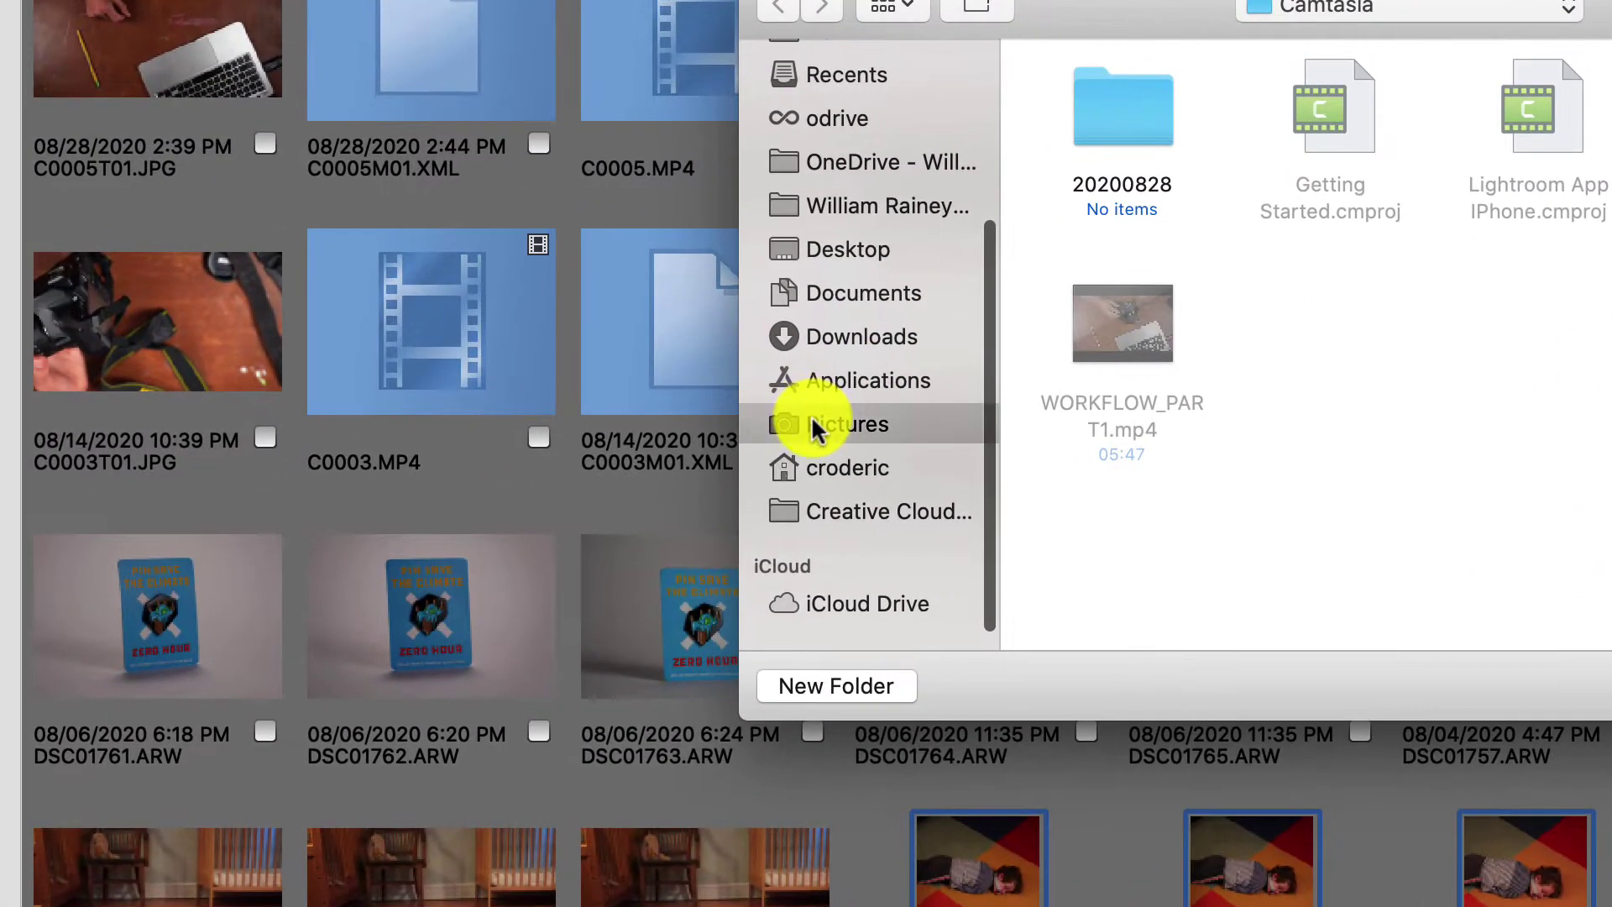
left_click(811, 424)
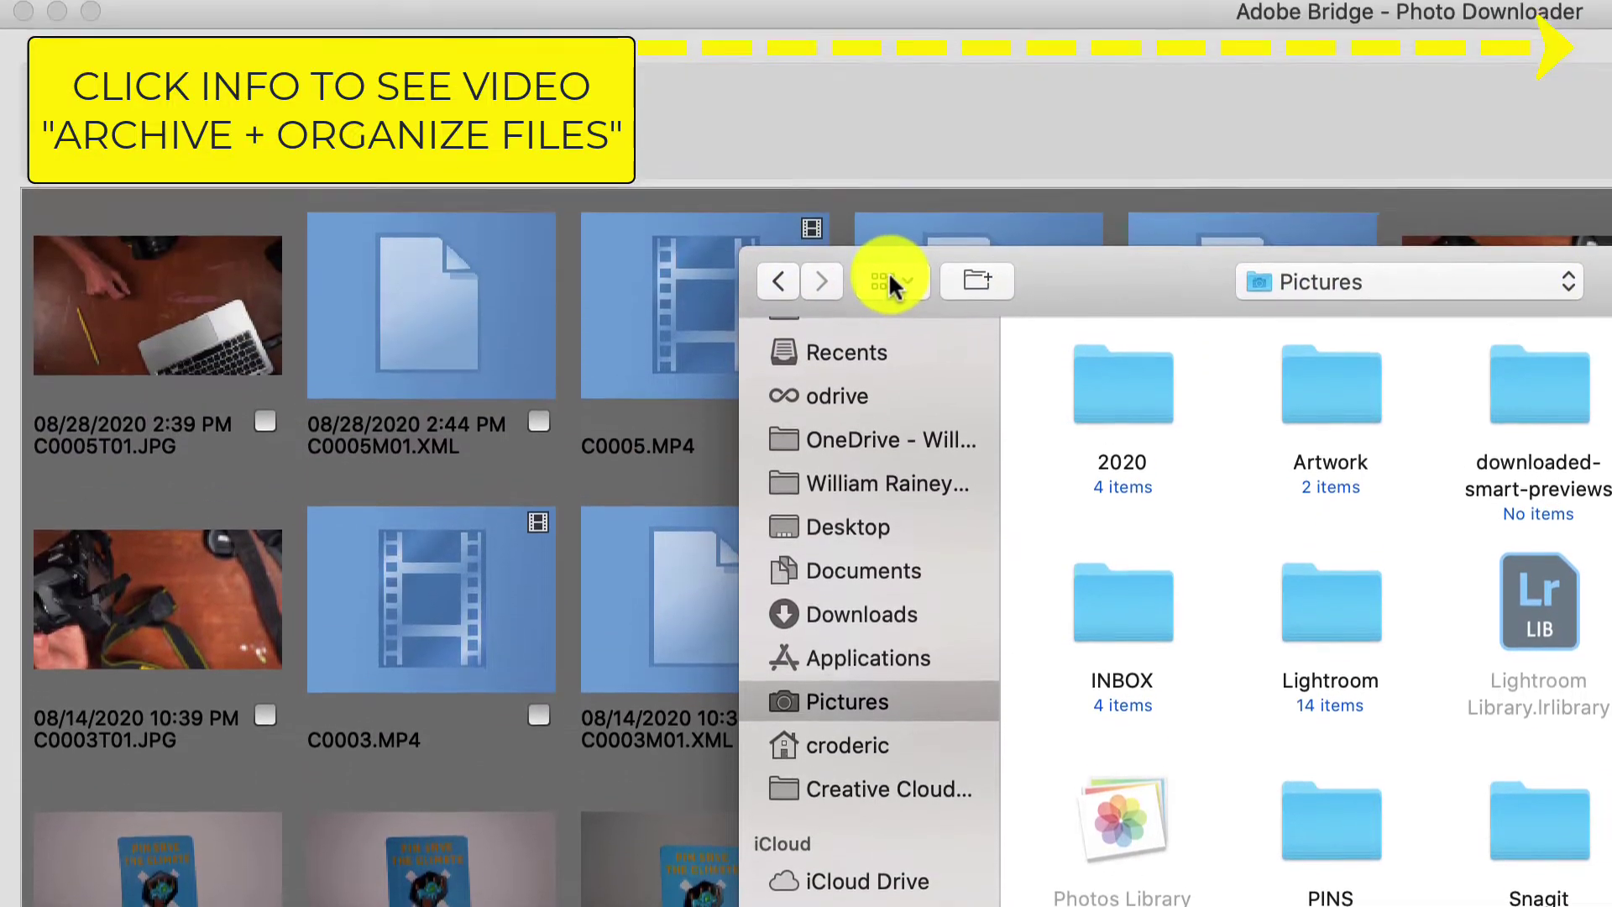
left_click(892, 4)
left_click(914, 442)
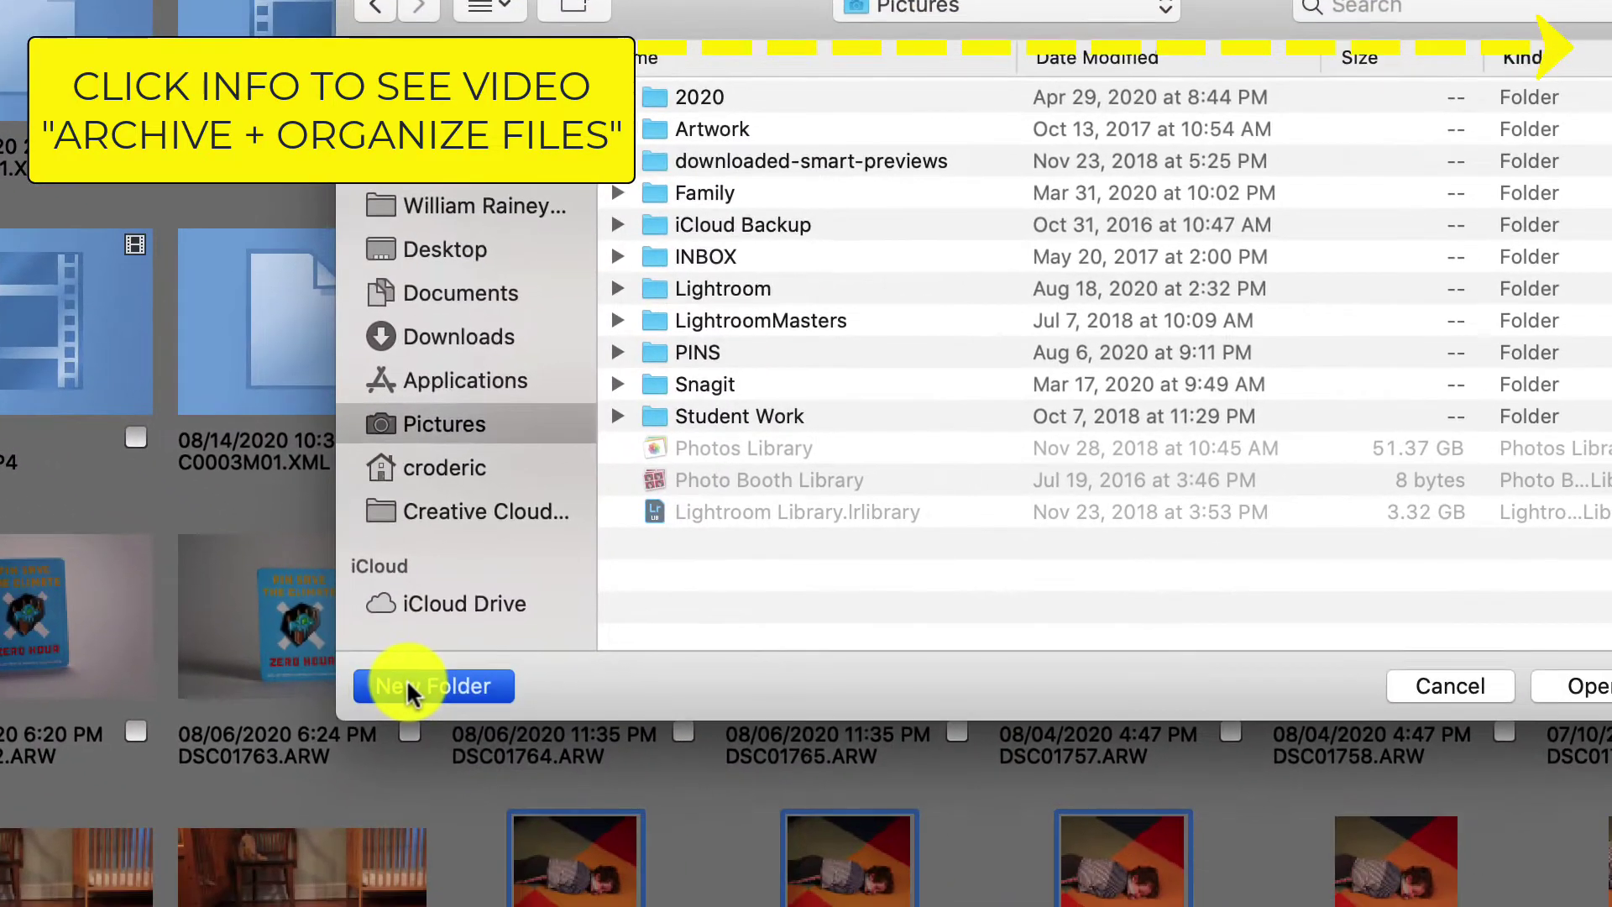
Step: Create an ASSIGNMENTS folder inside Pictures and switch the browser to column view
key("shift+super+n")
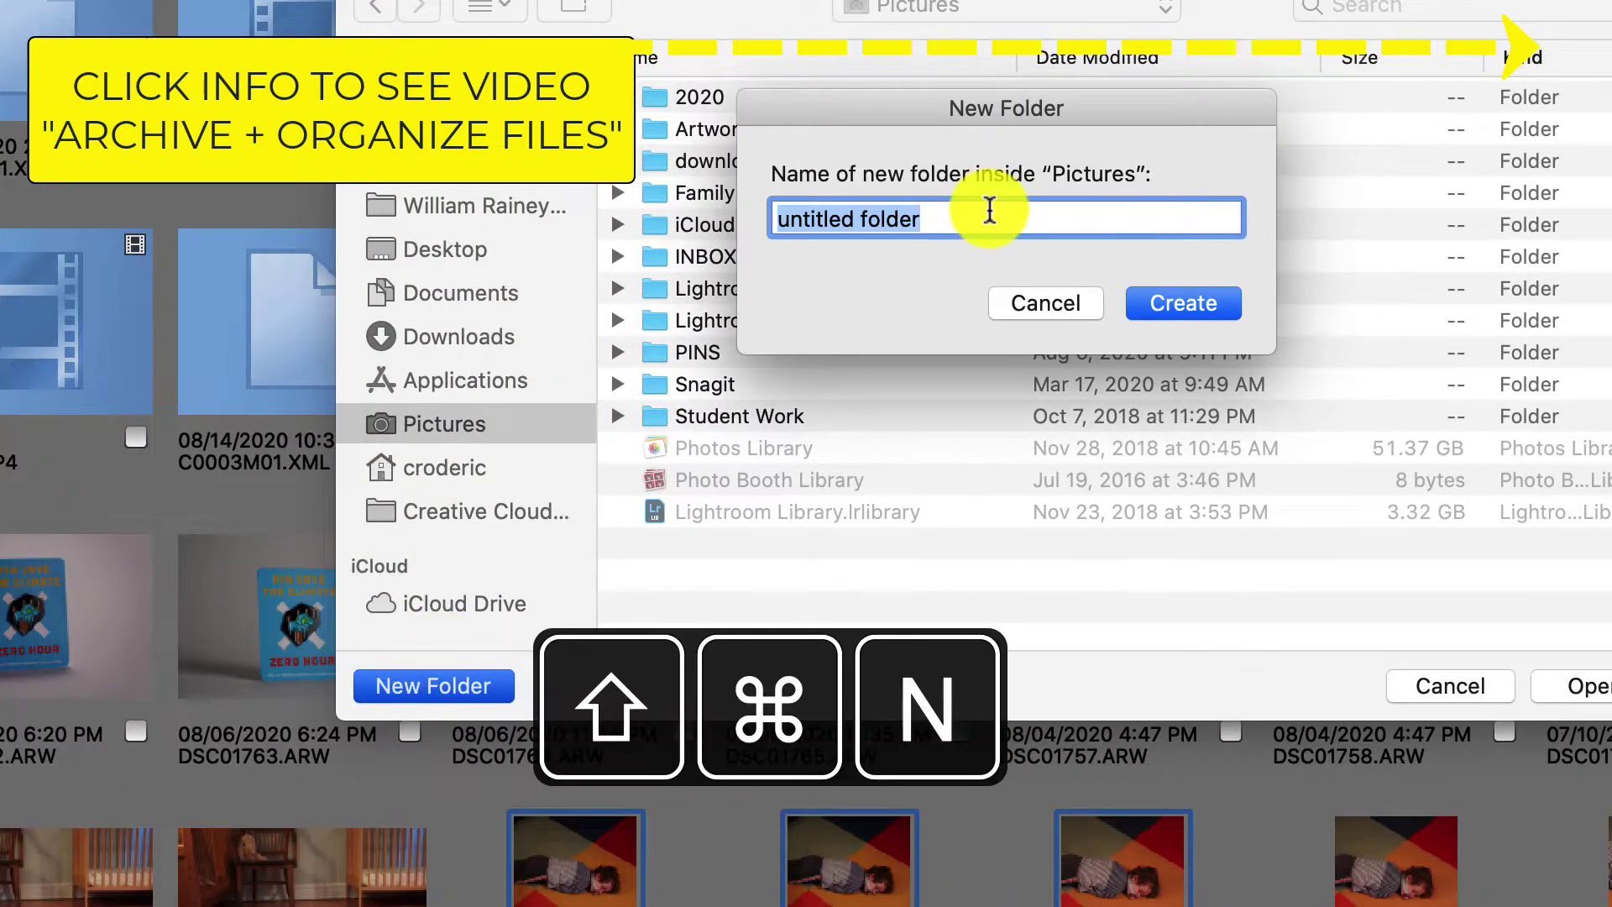
type("ASSI")
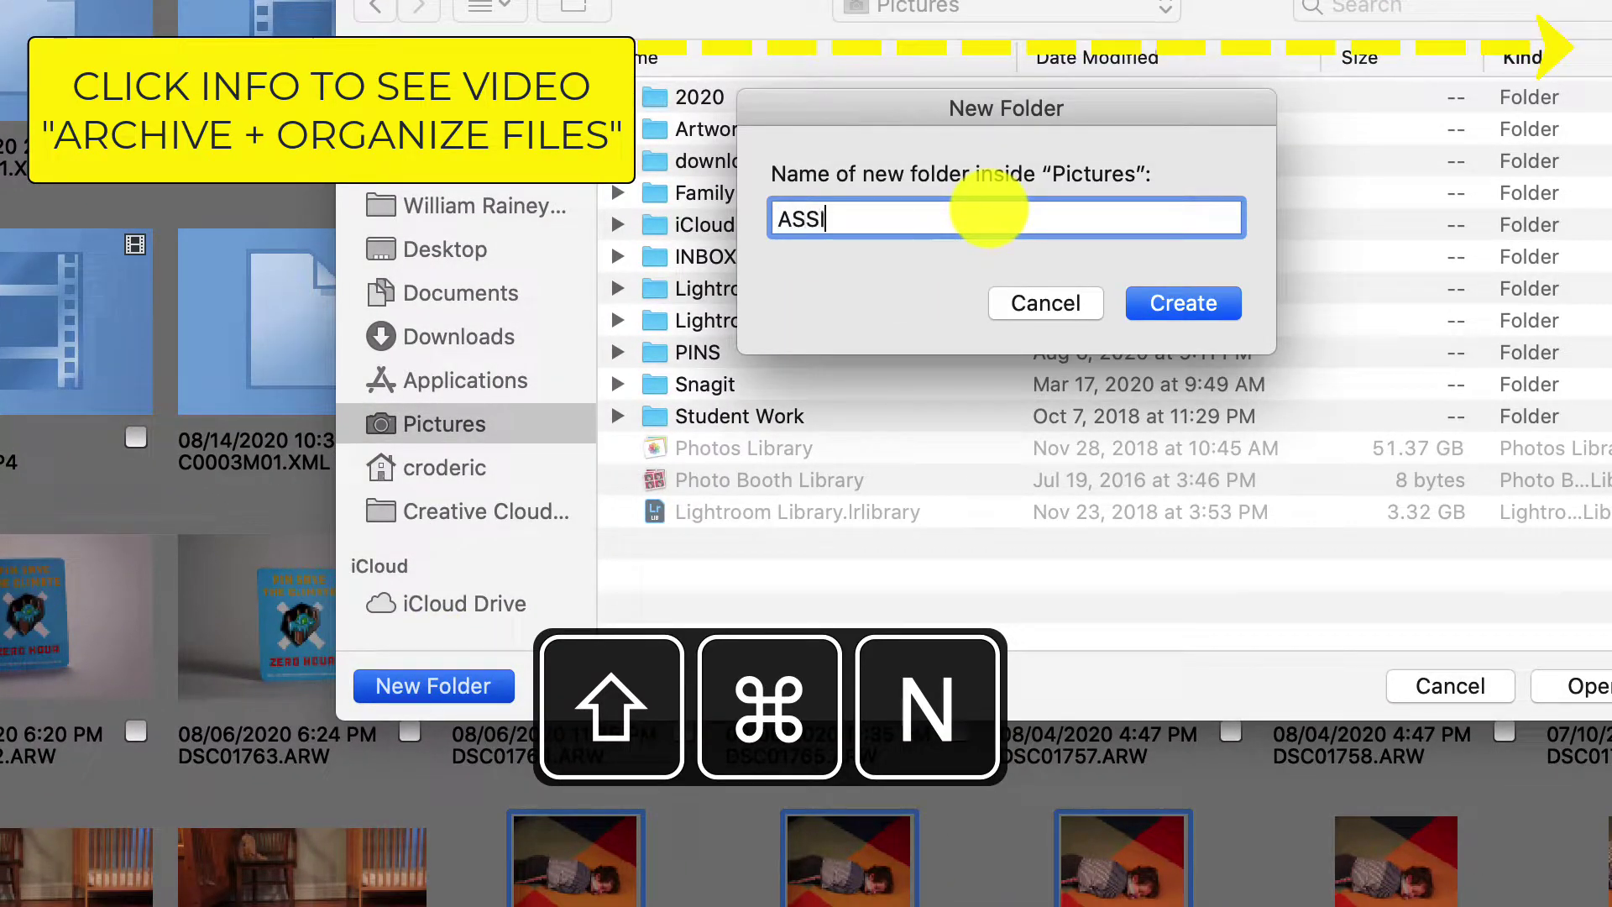
type("GNMENTS")
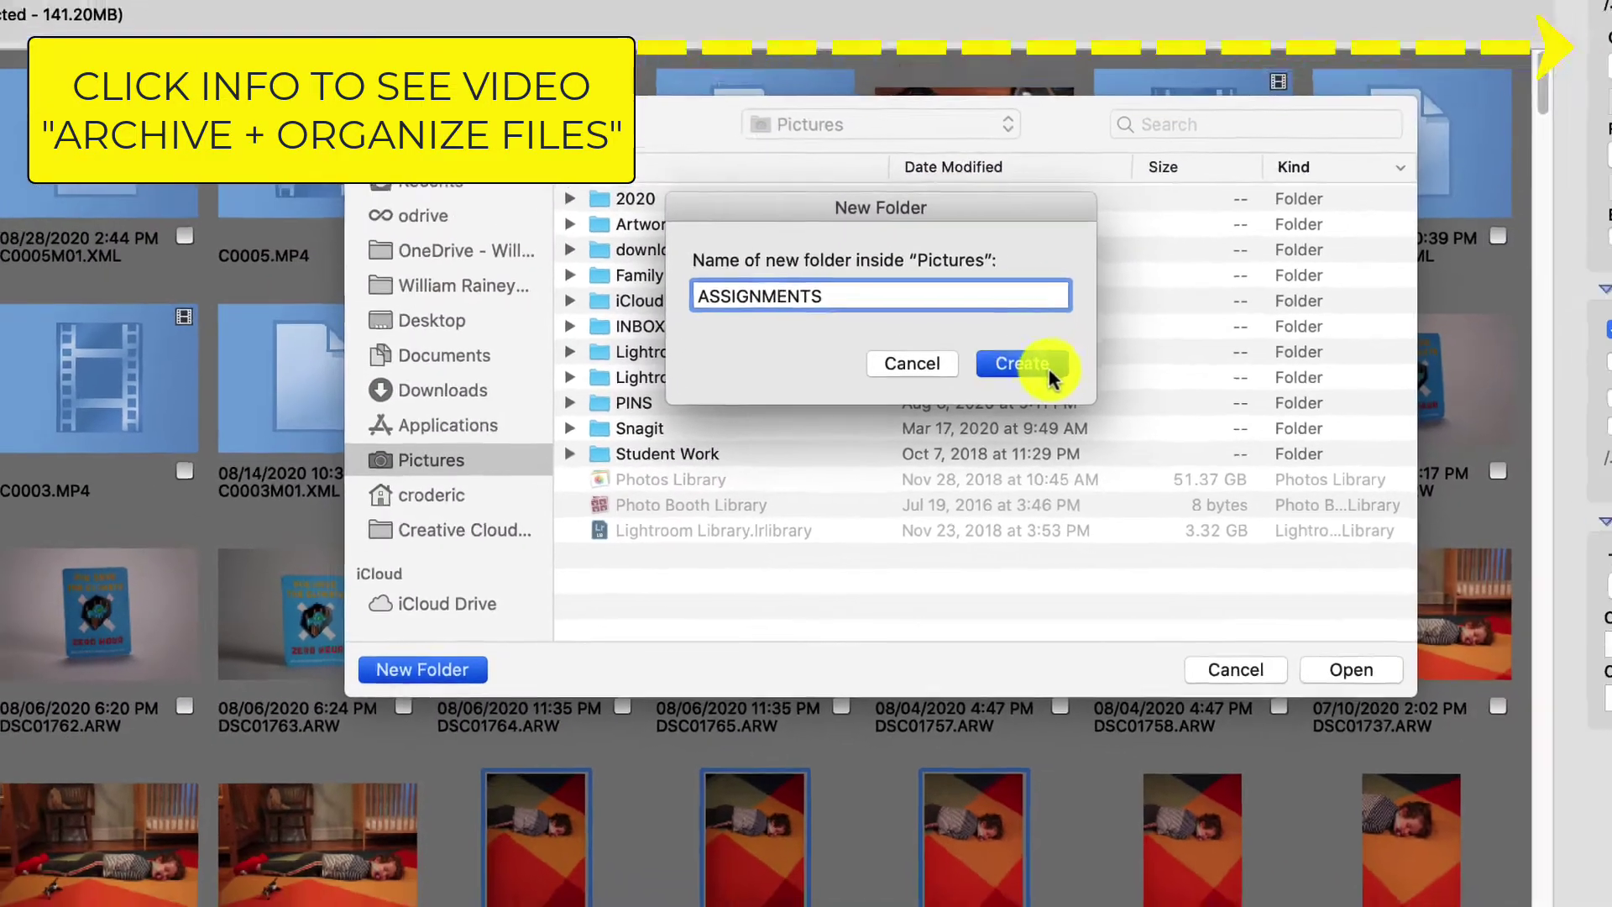
left_click(1048, 366)
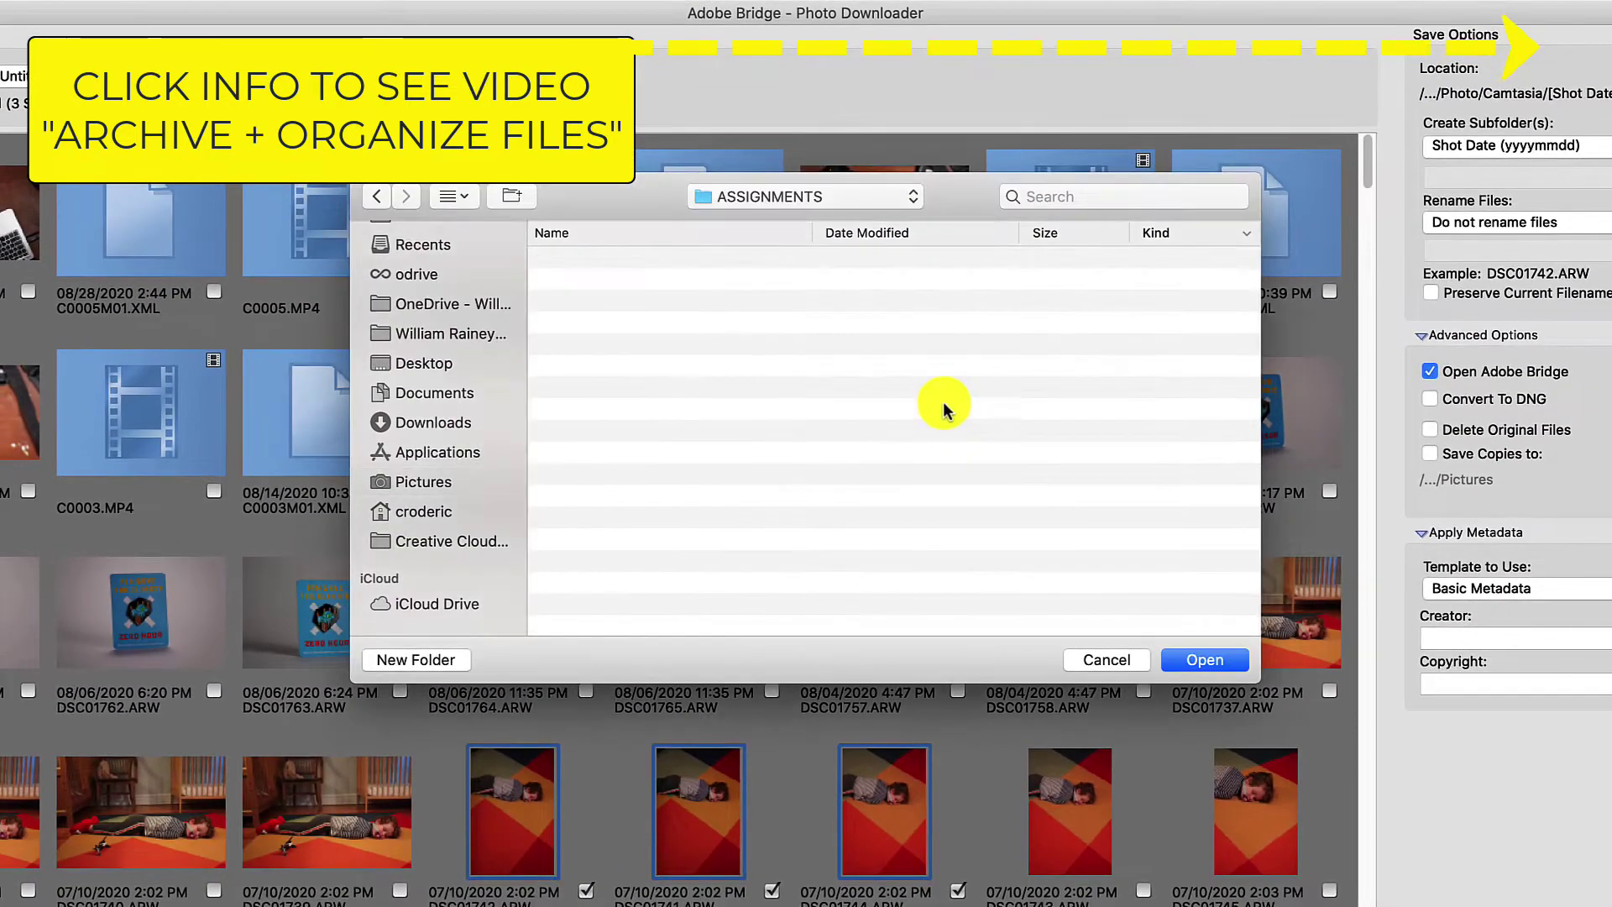
left_click(460, 195)
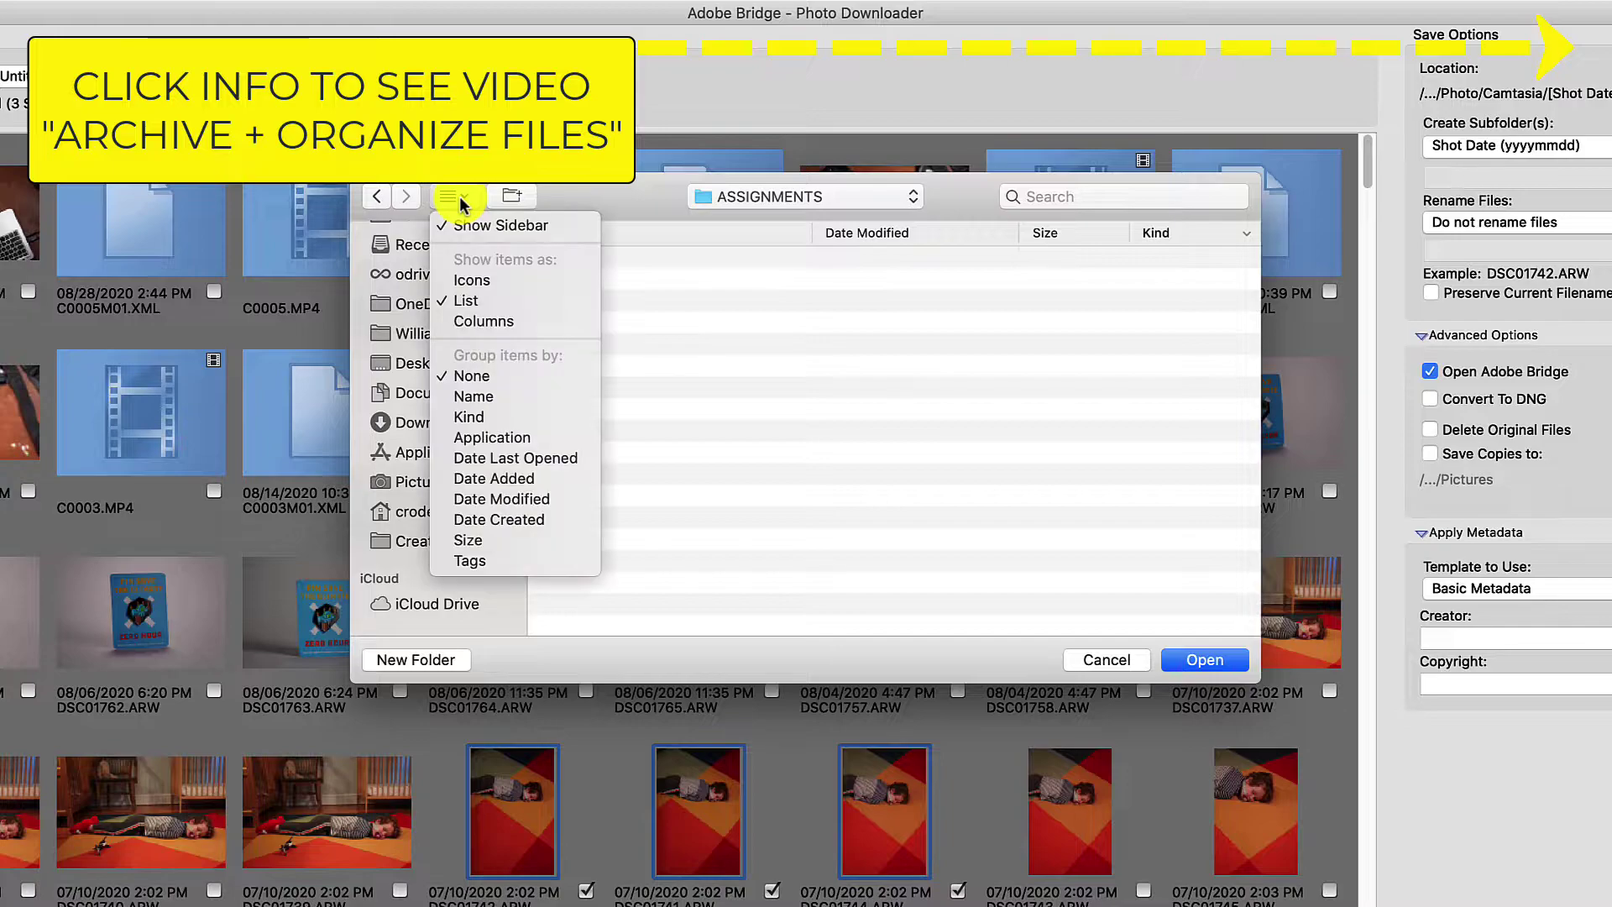
left_click(477, 322)
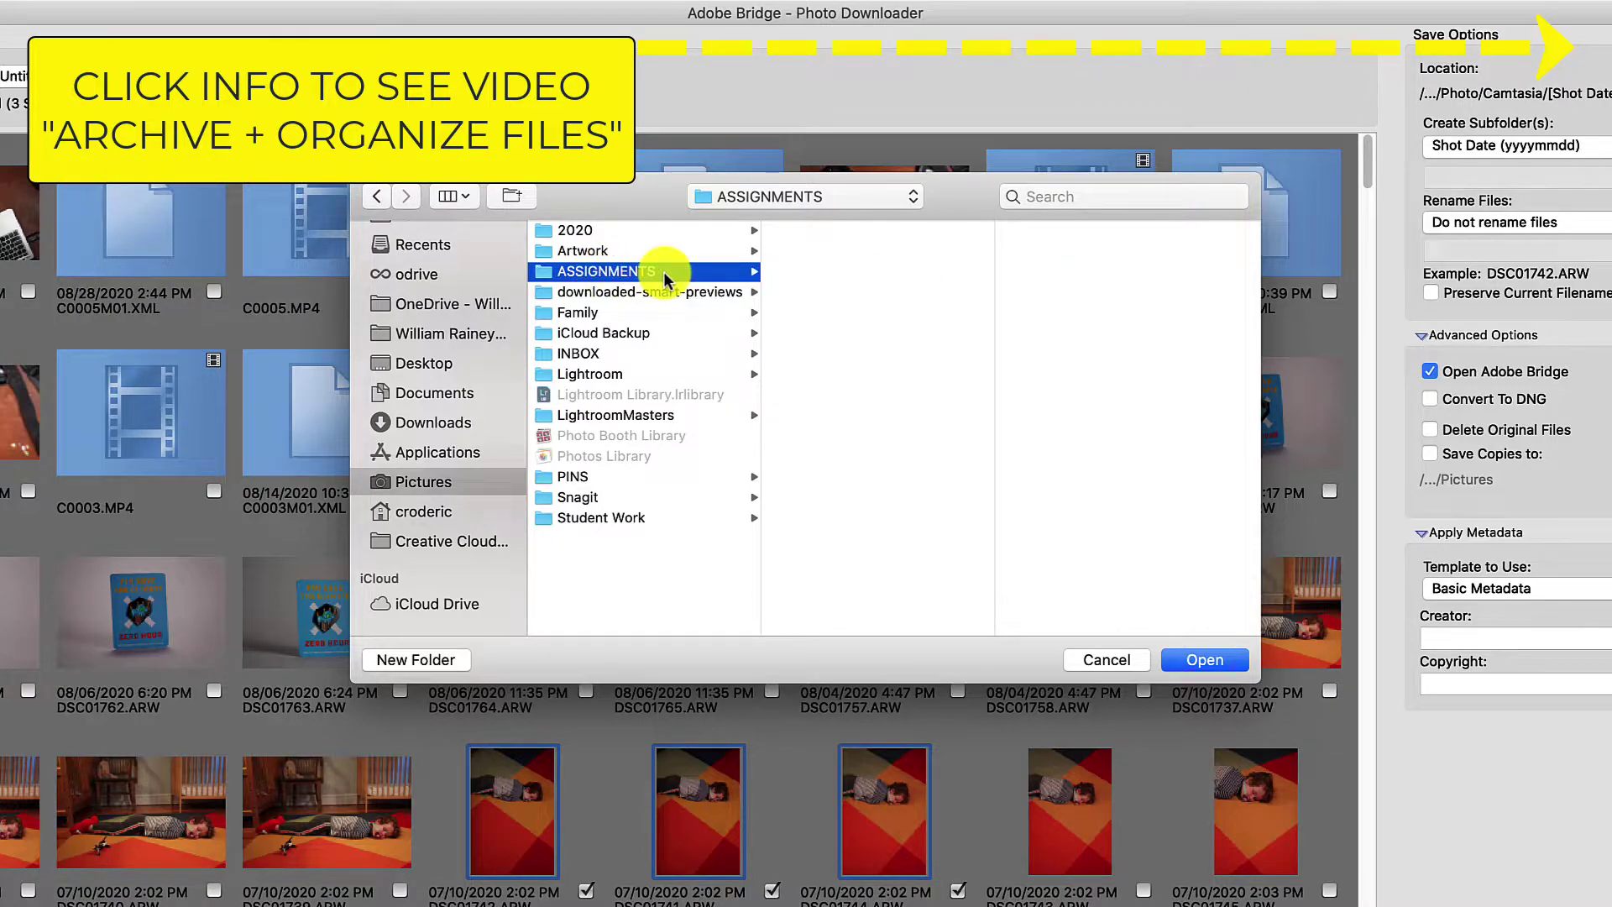
Step: Inside ASSIGNMENTS, create a LONG 1 folder containing a PART 1 folder
key("shift+super+n")
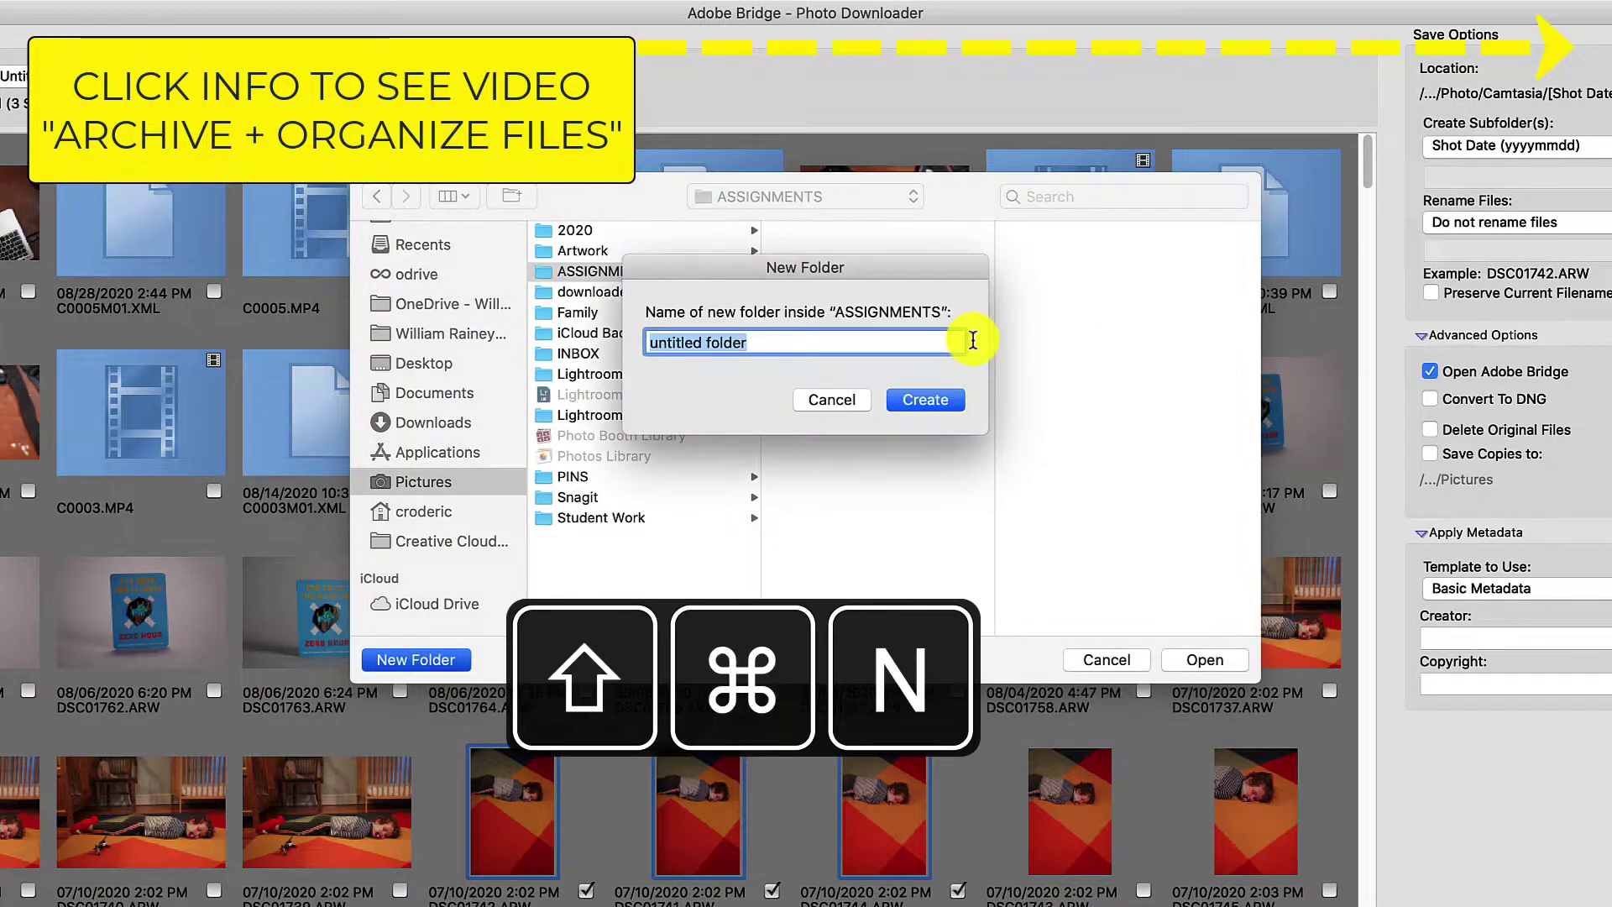
type("LONG 1")
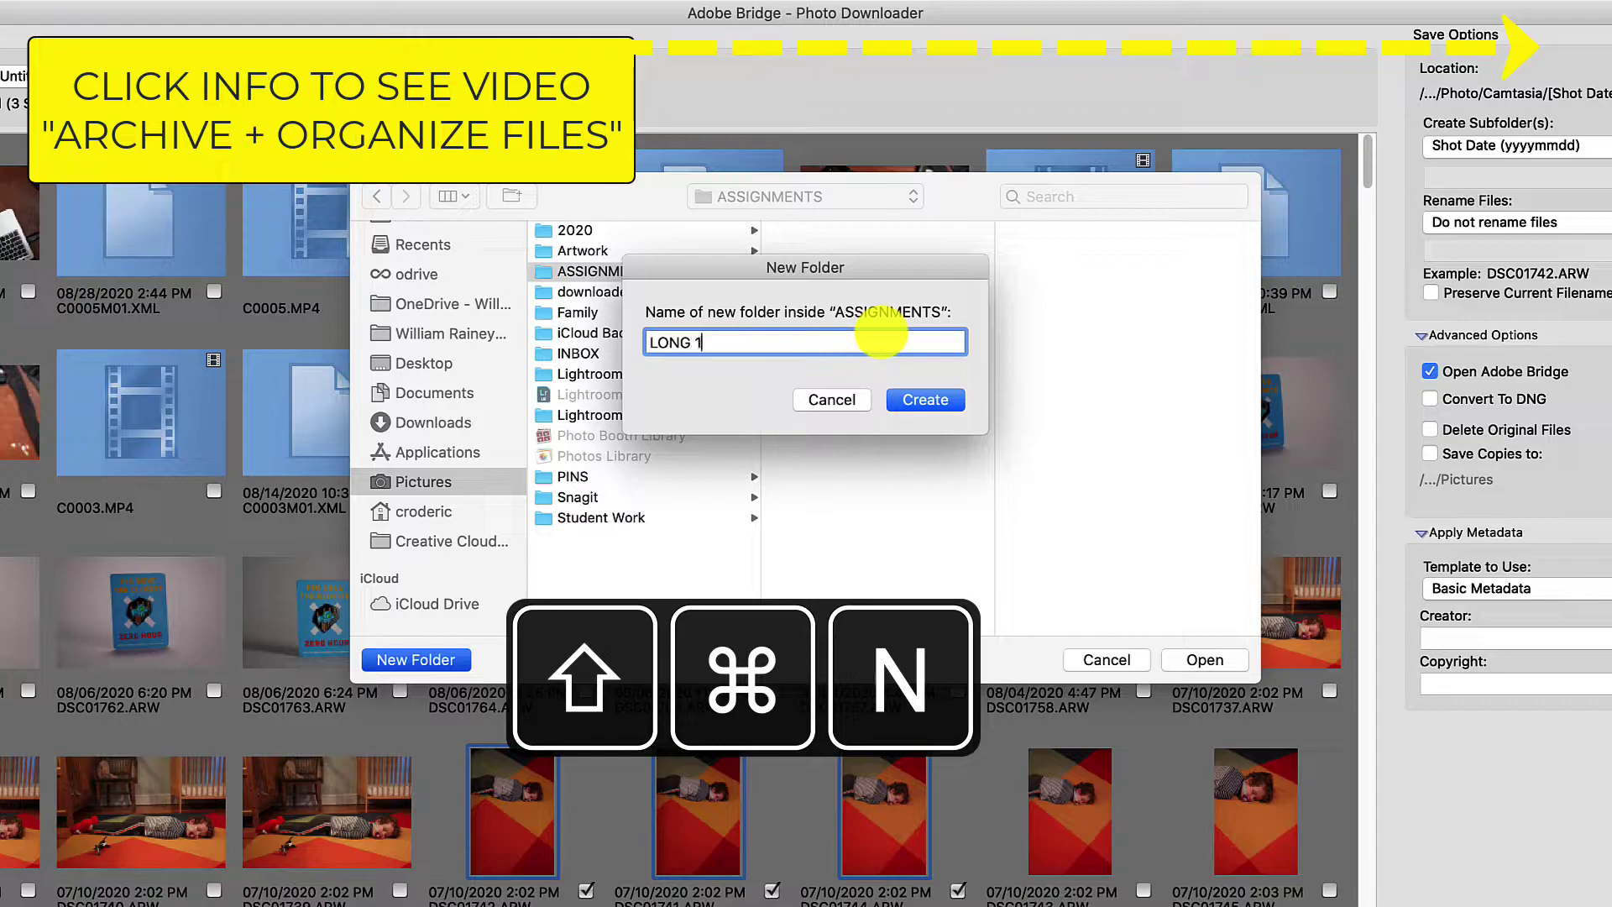
key("Return")
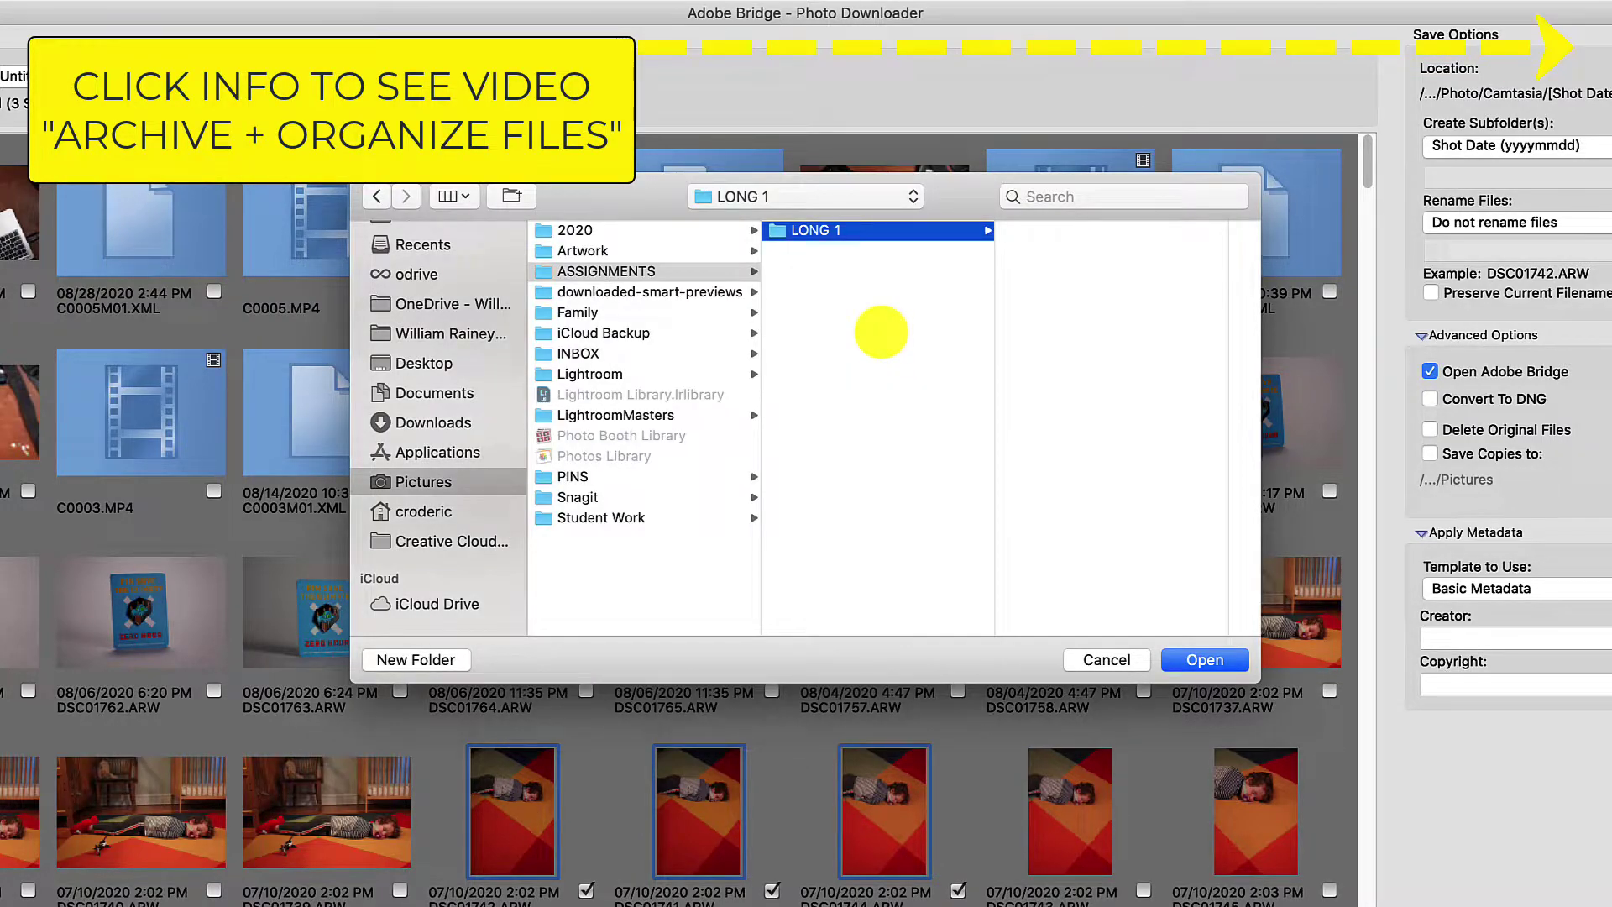
key("Tab")
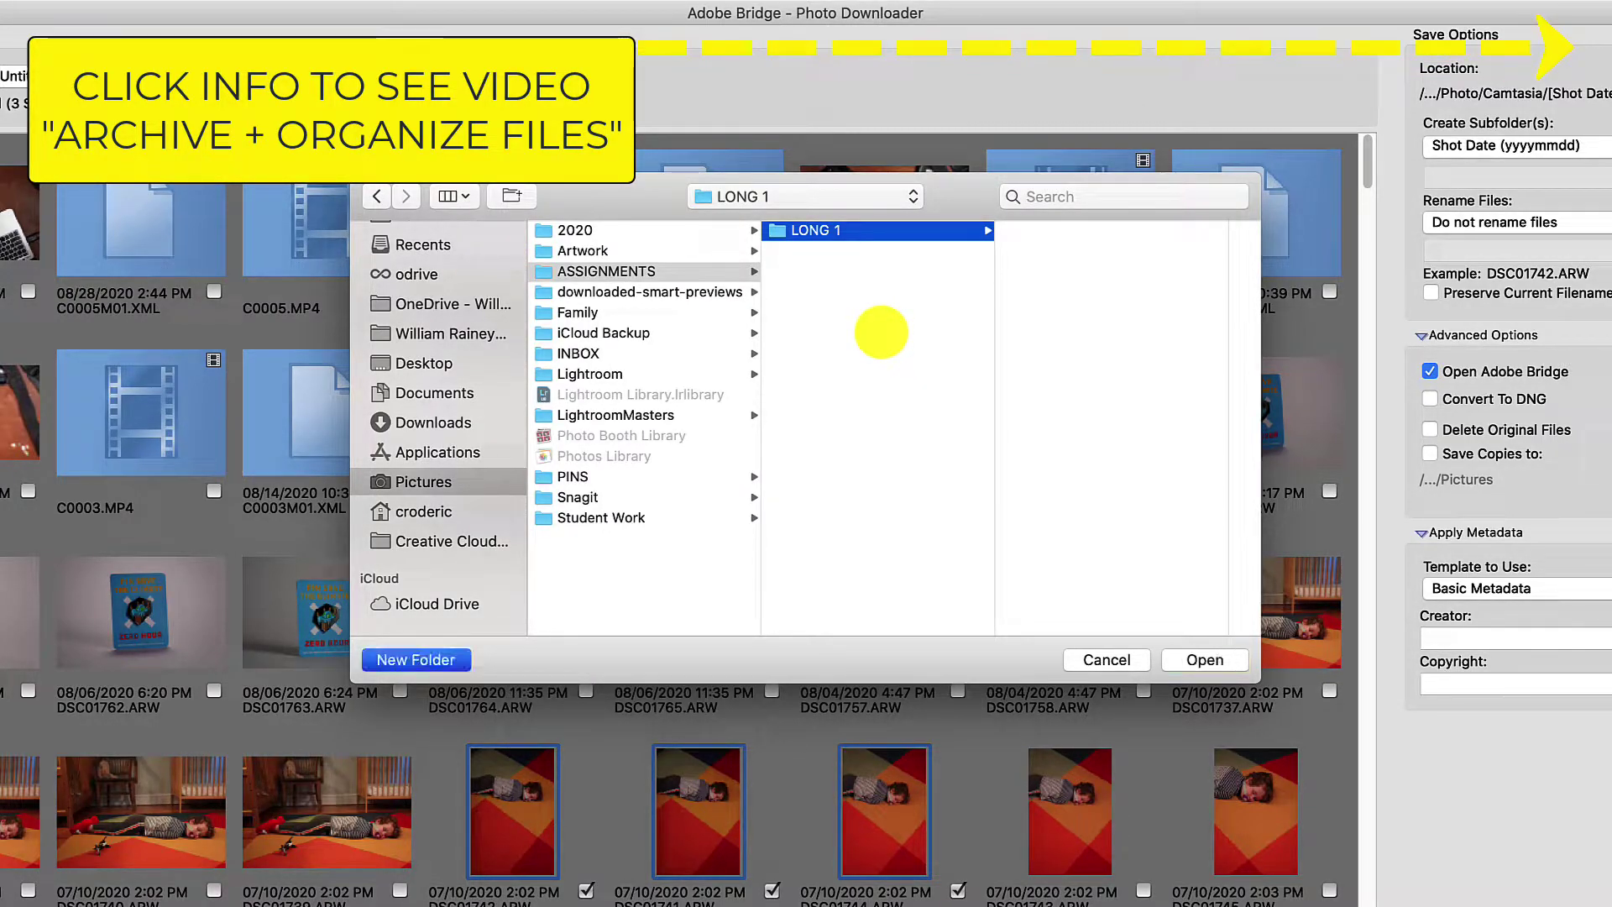
key("space")
type("PAR")
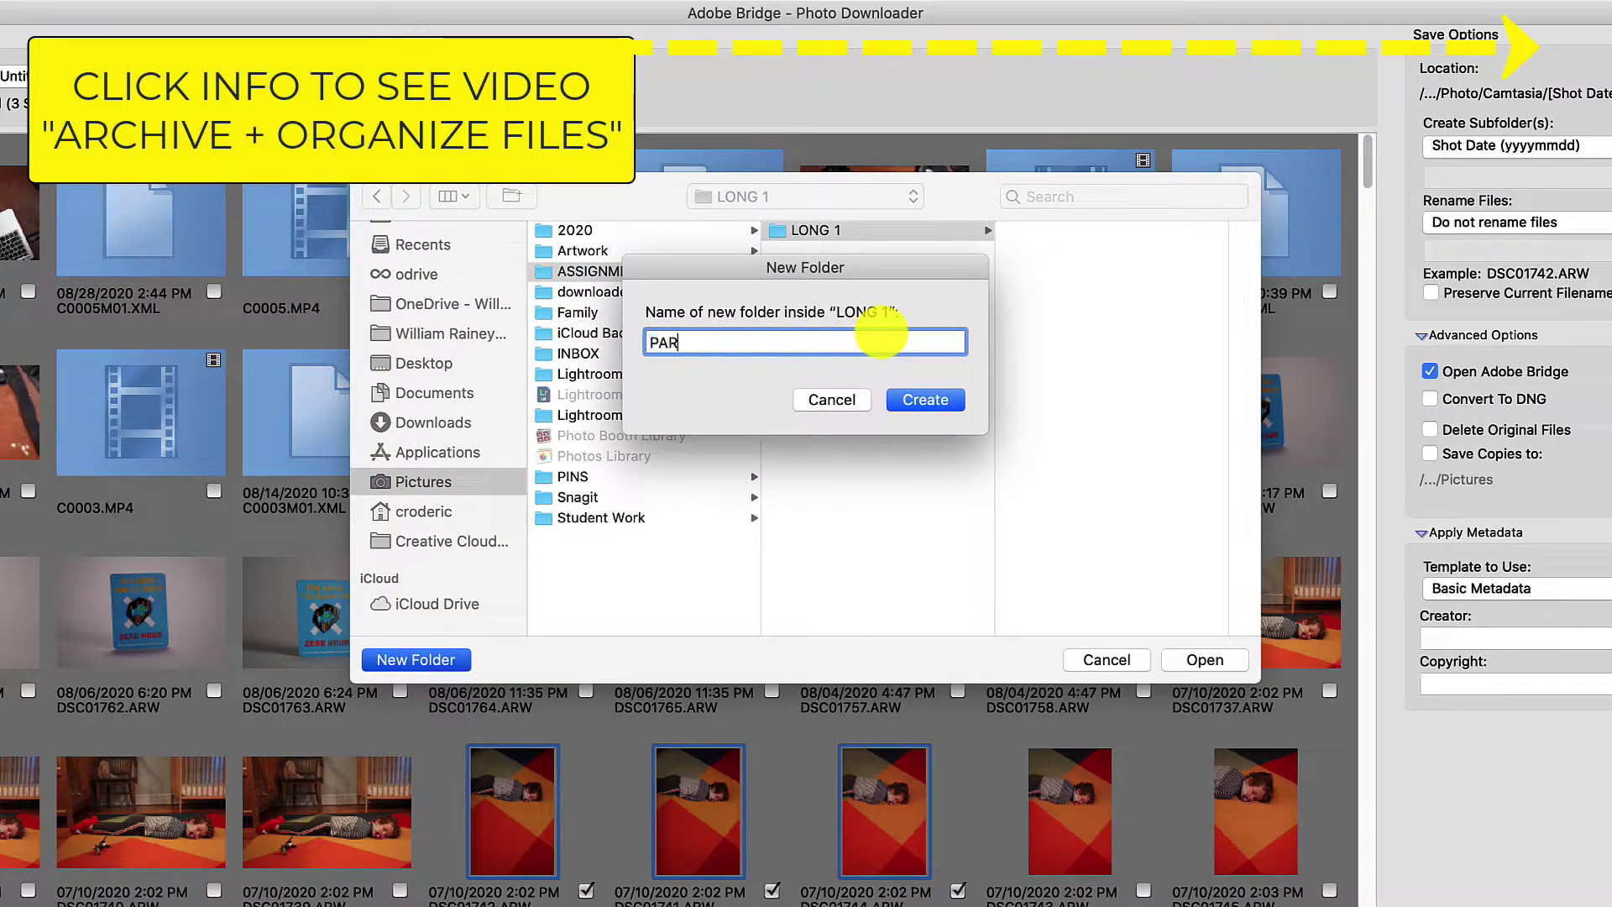
type("T 1")
key("Return")
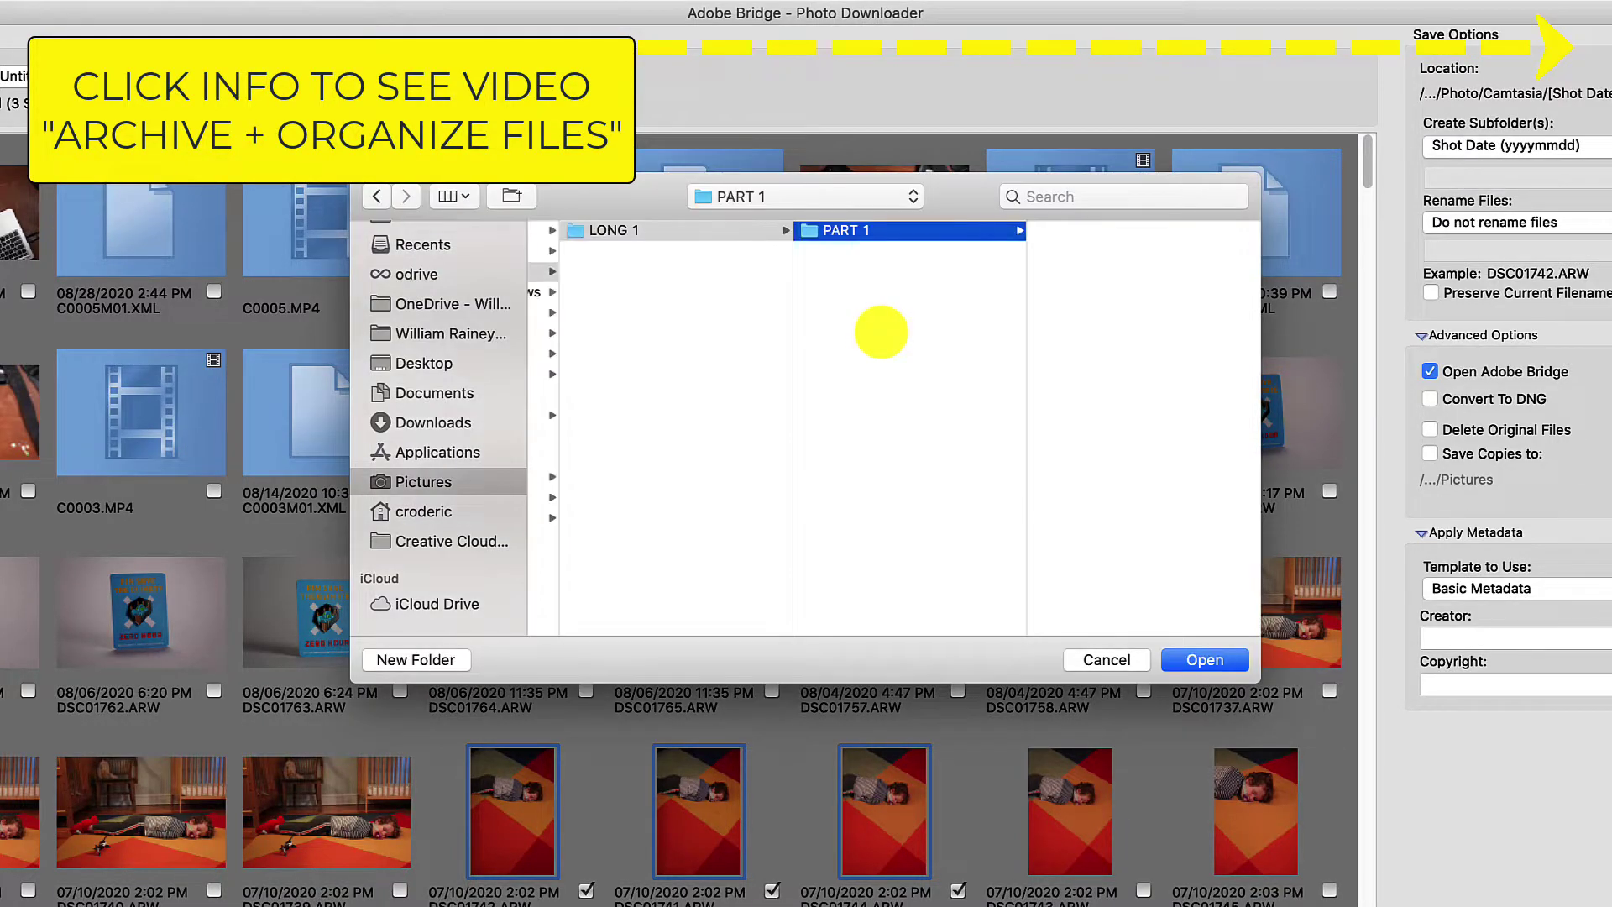
Step: Add a PART 2 folder inside LONG 1
left_click(688, 231)
key("super+shift+n")
type("P")
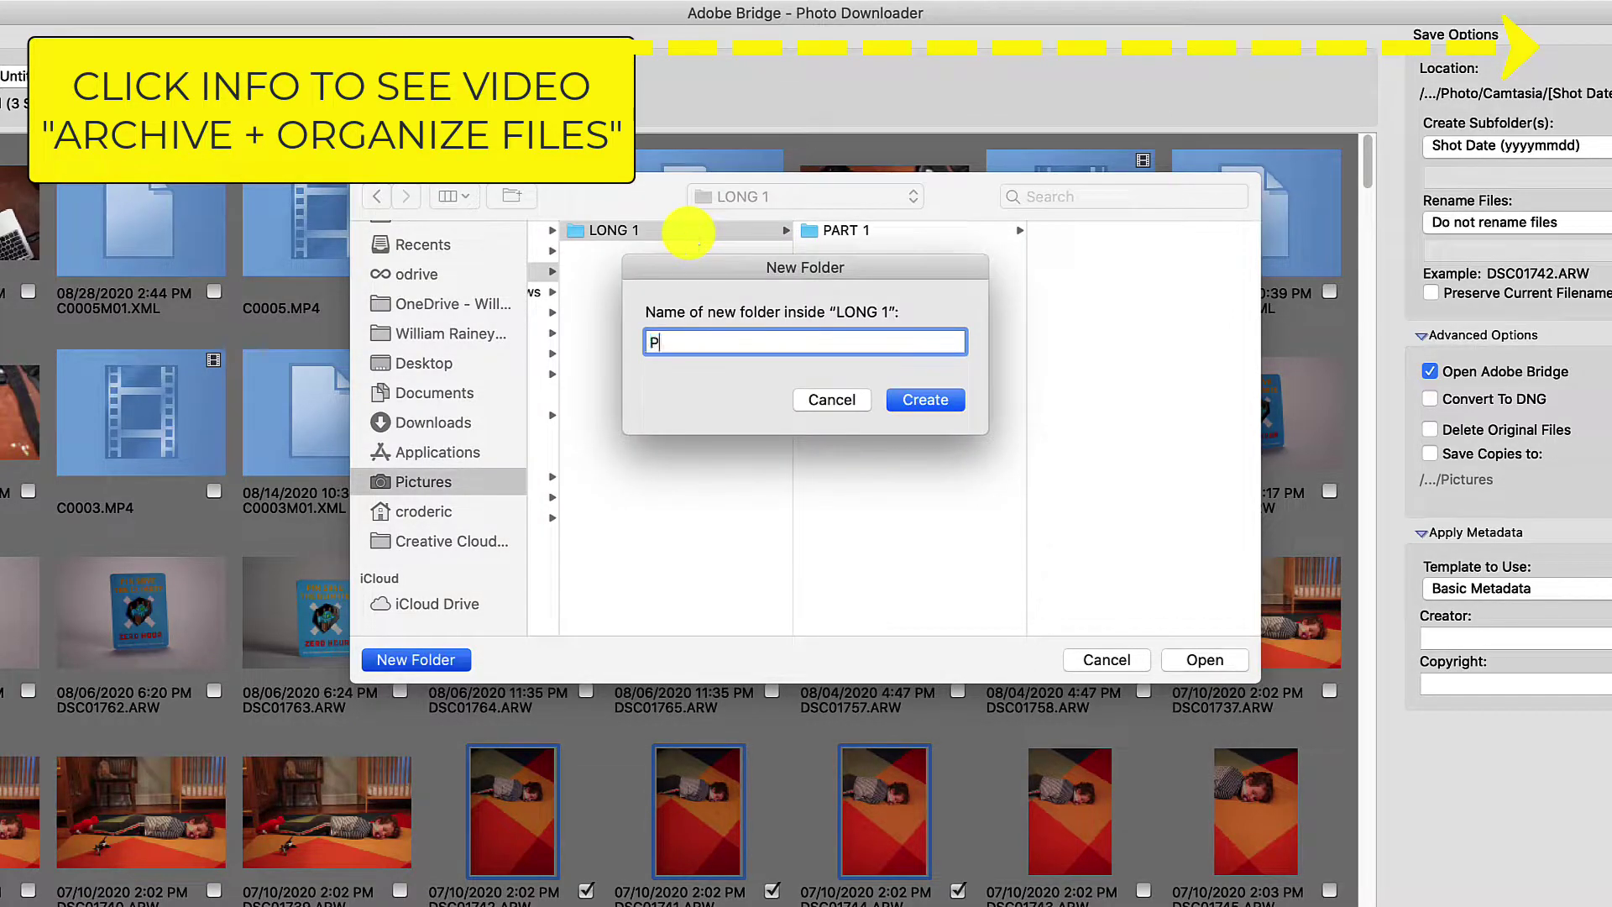
type("ART 2")
key("Return")
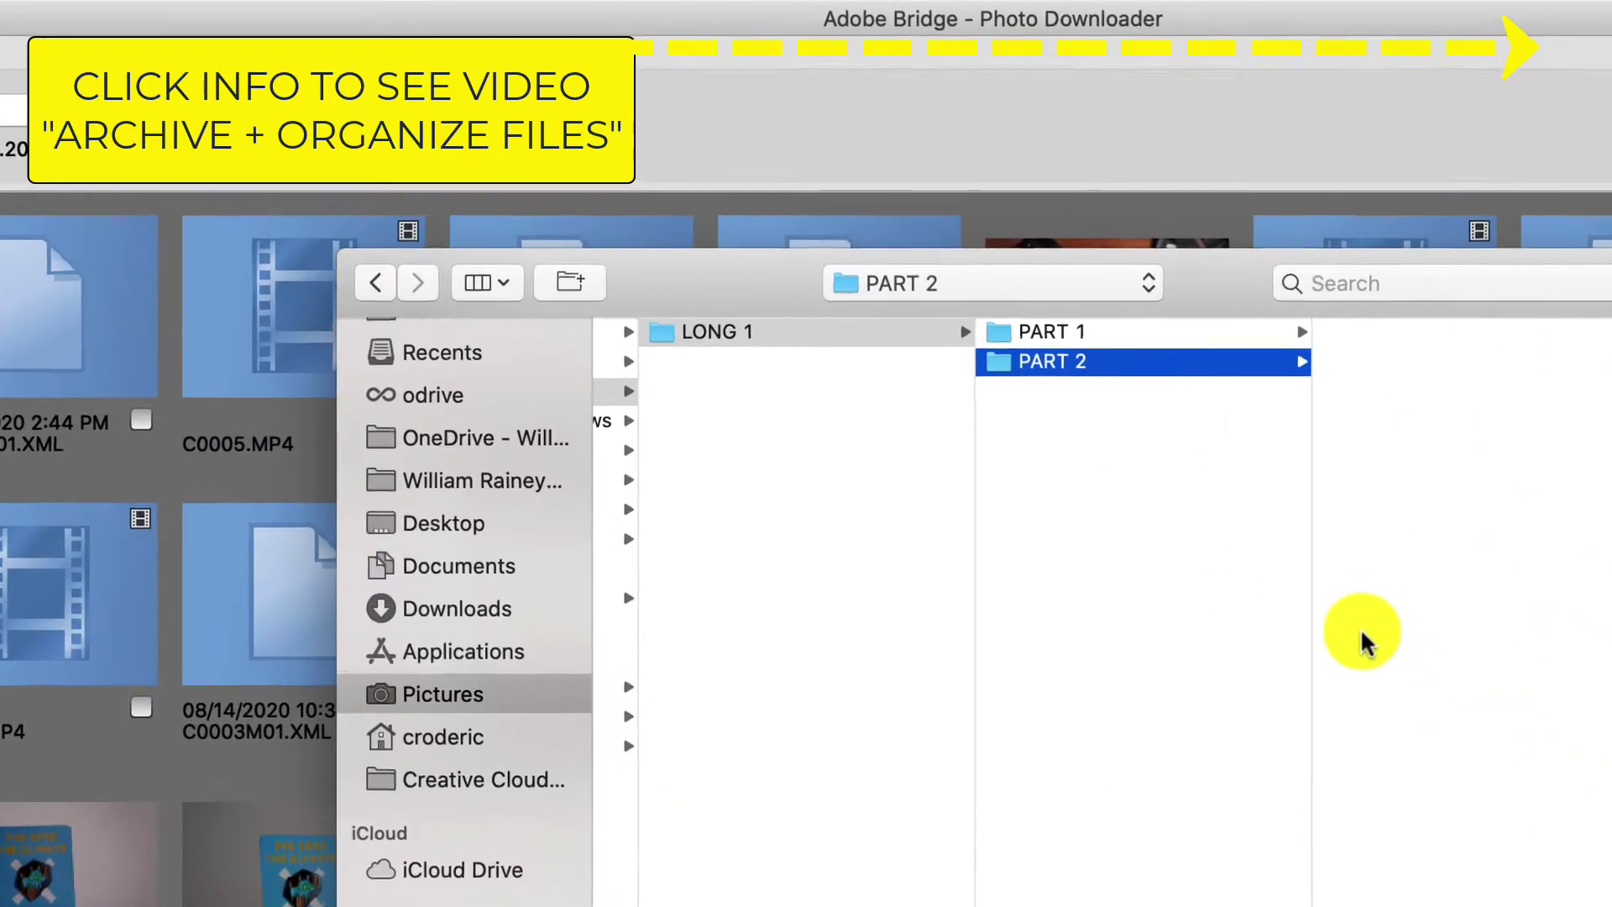
Step: Create RAW and PSD subfolders inside PART 2
key("shift+super+n")
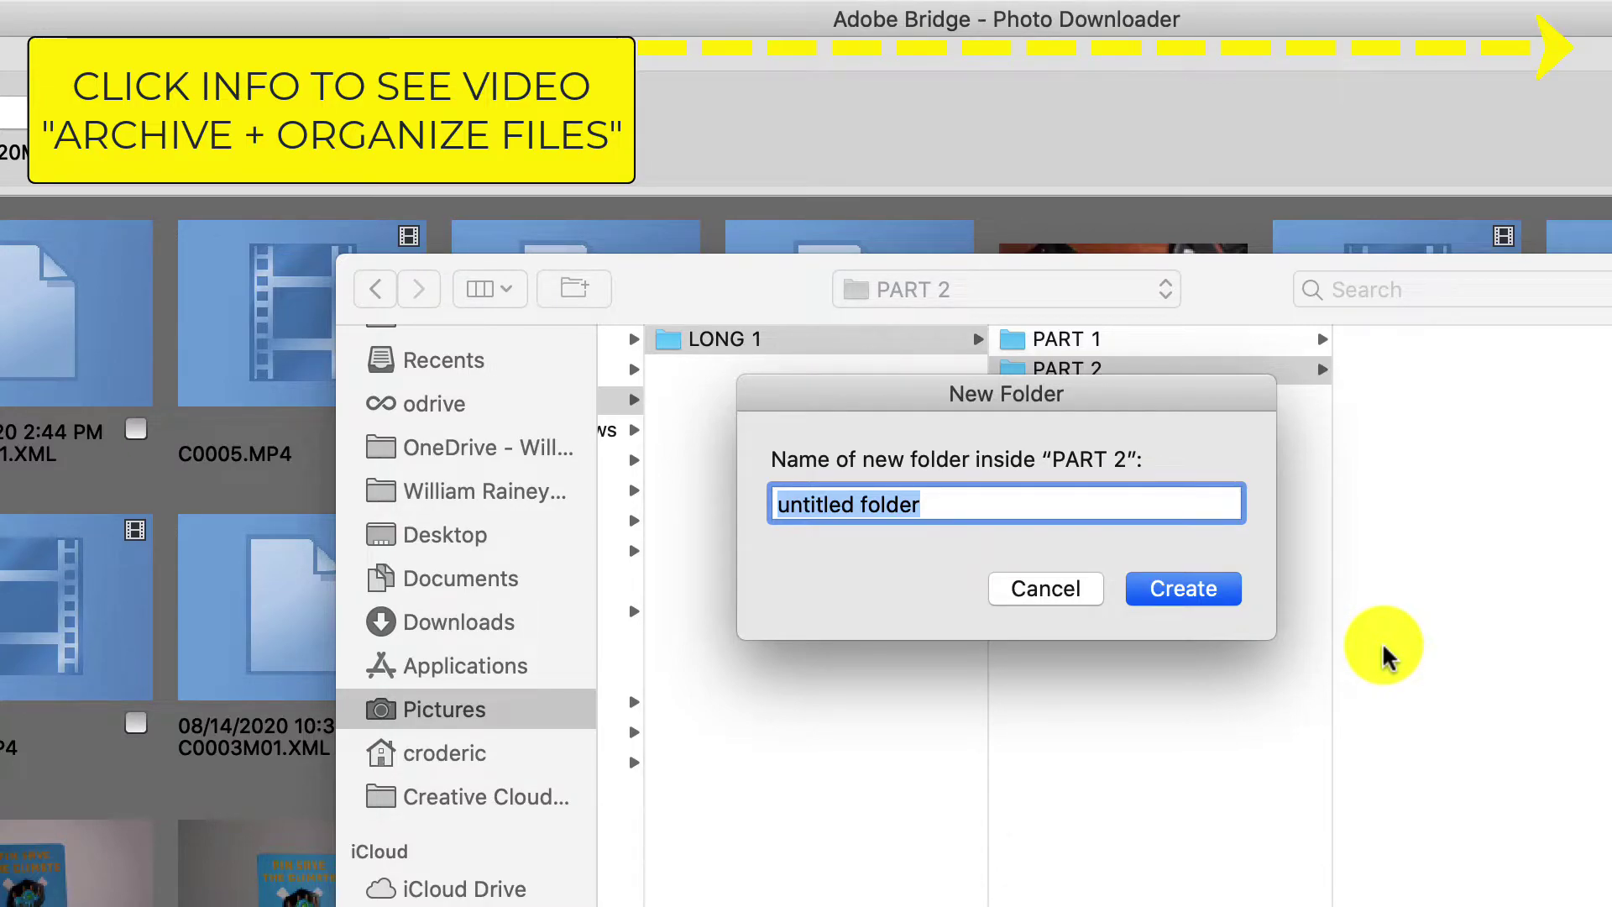
type("RAW")
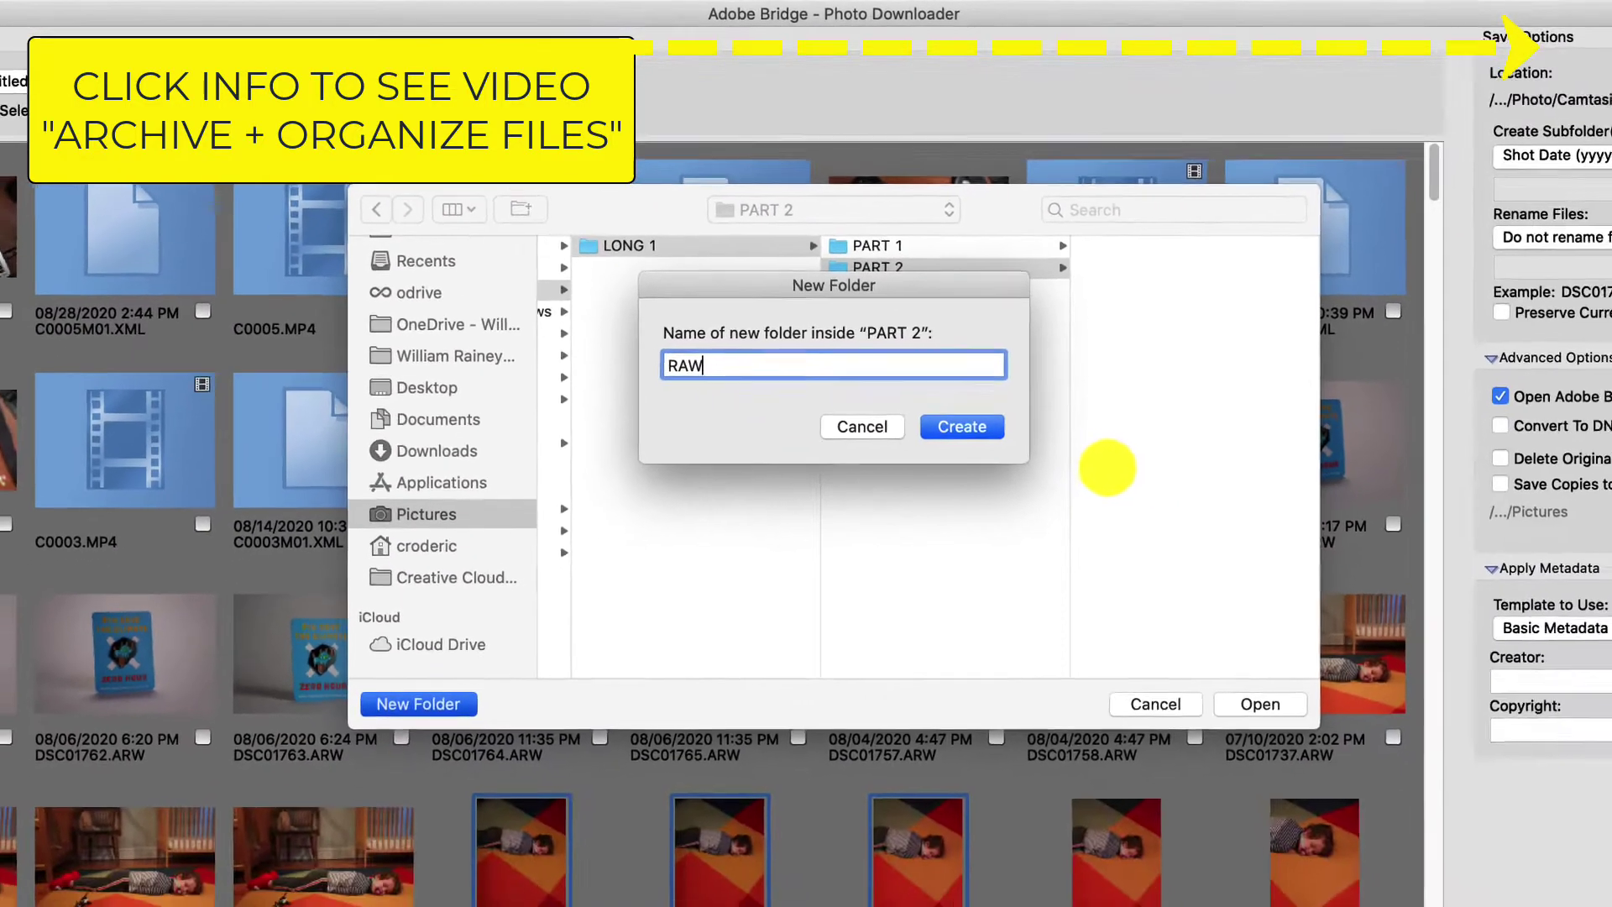
key("Return")
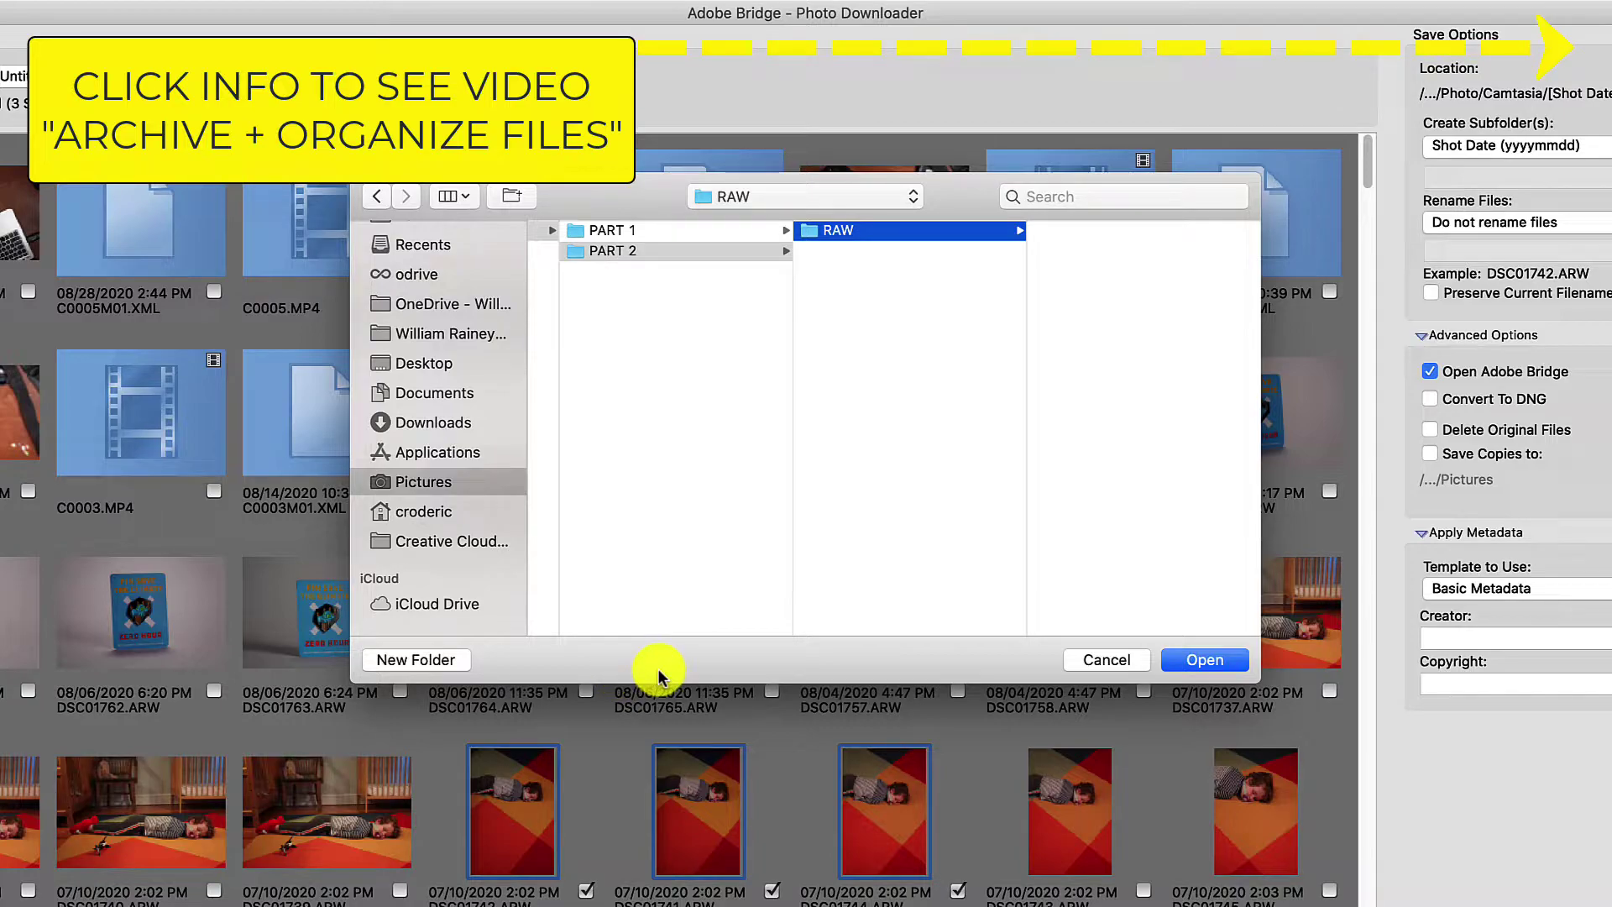
left_click(664, 250)
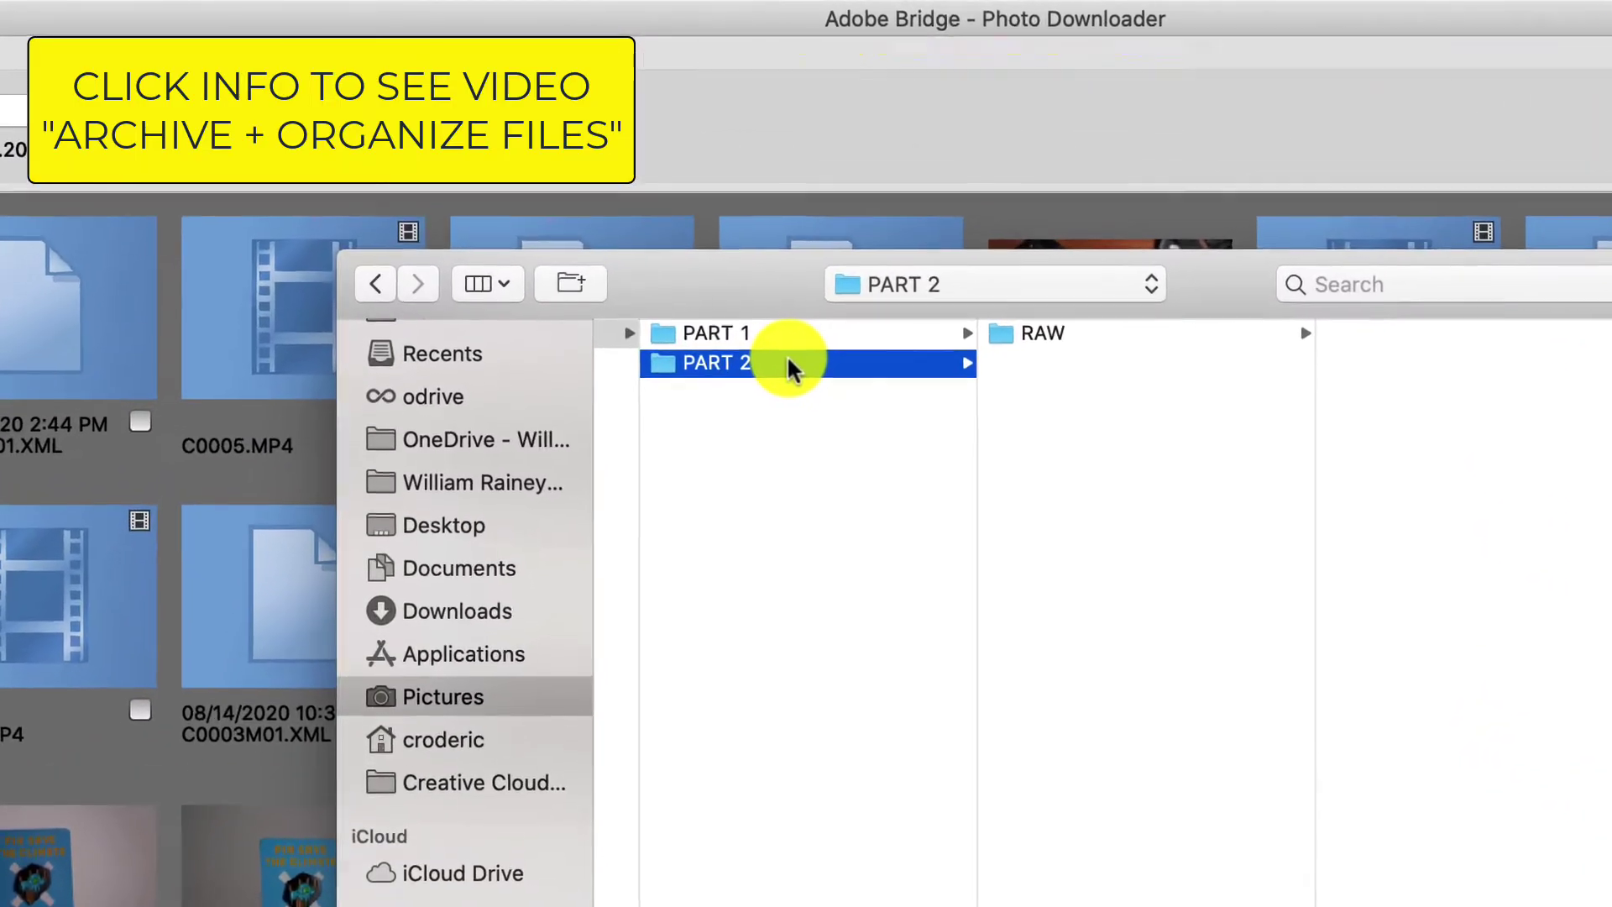
key("super+shift+n")
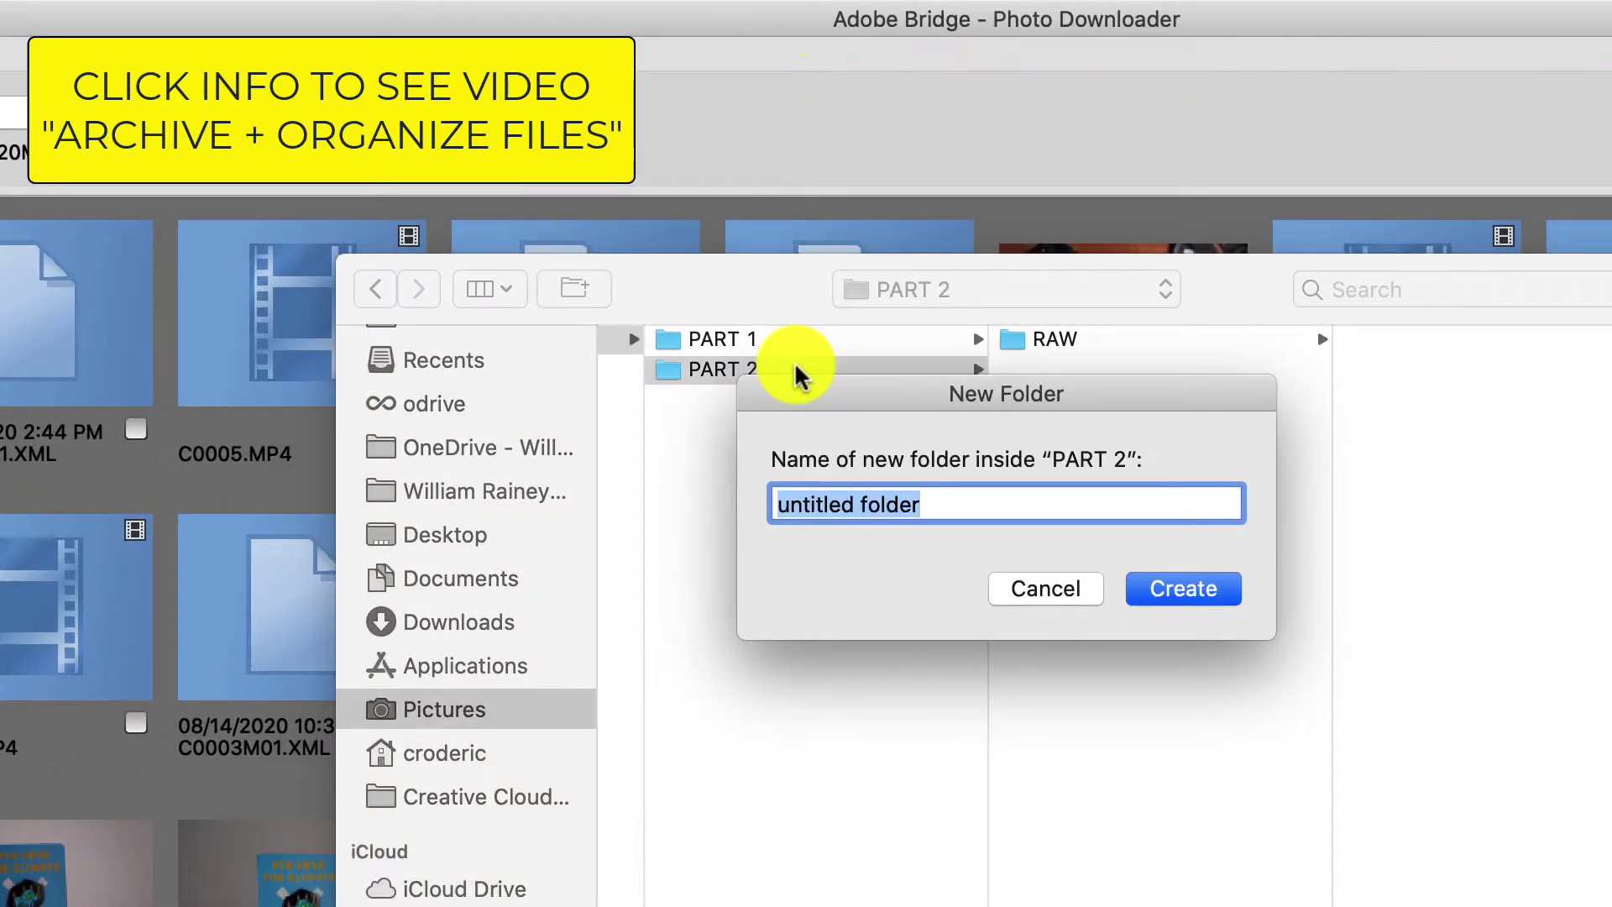
type("PSD")
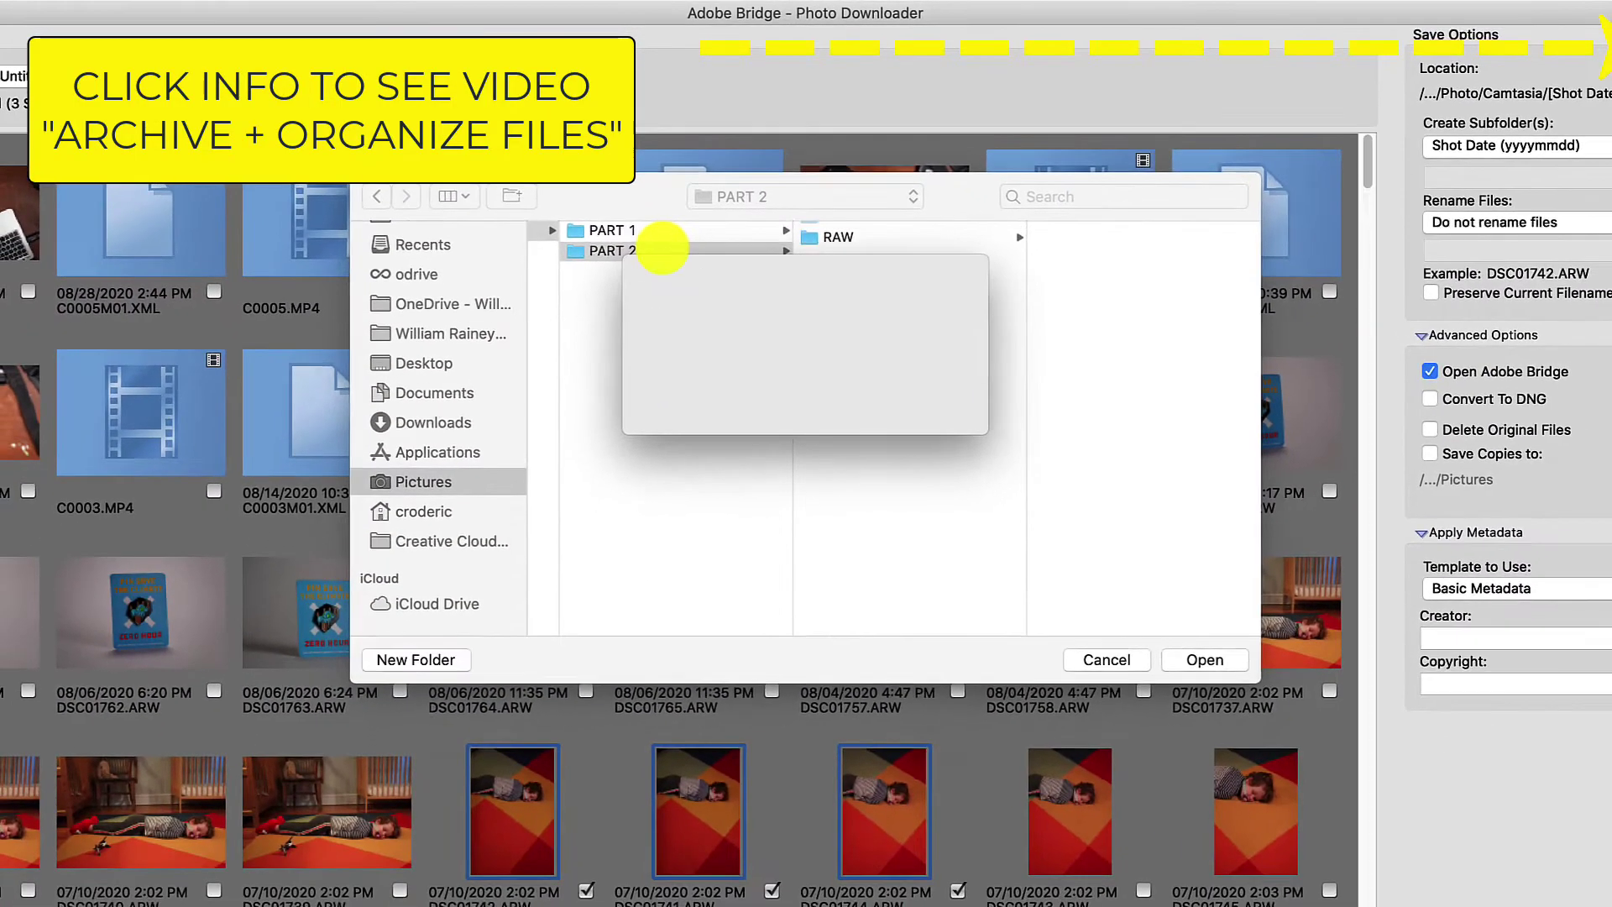
key("Return")
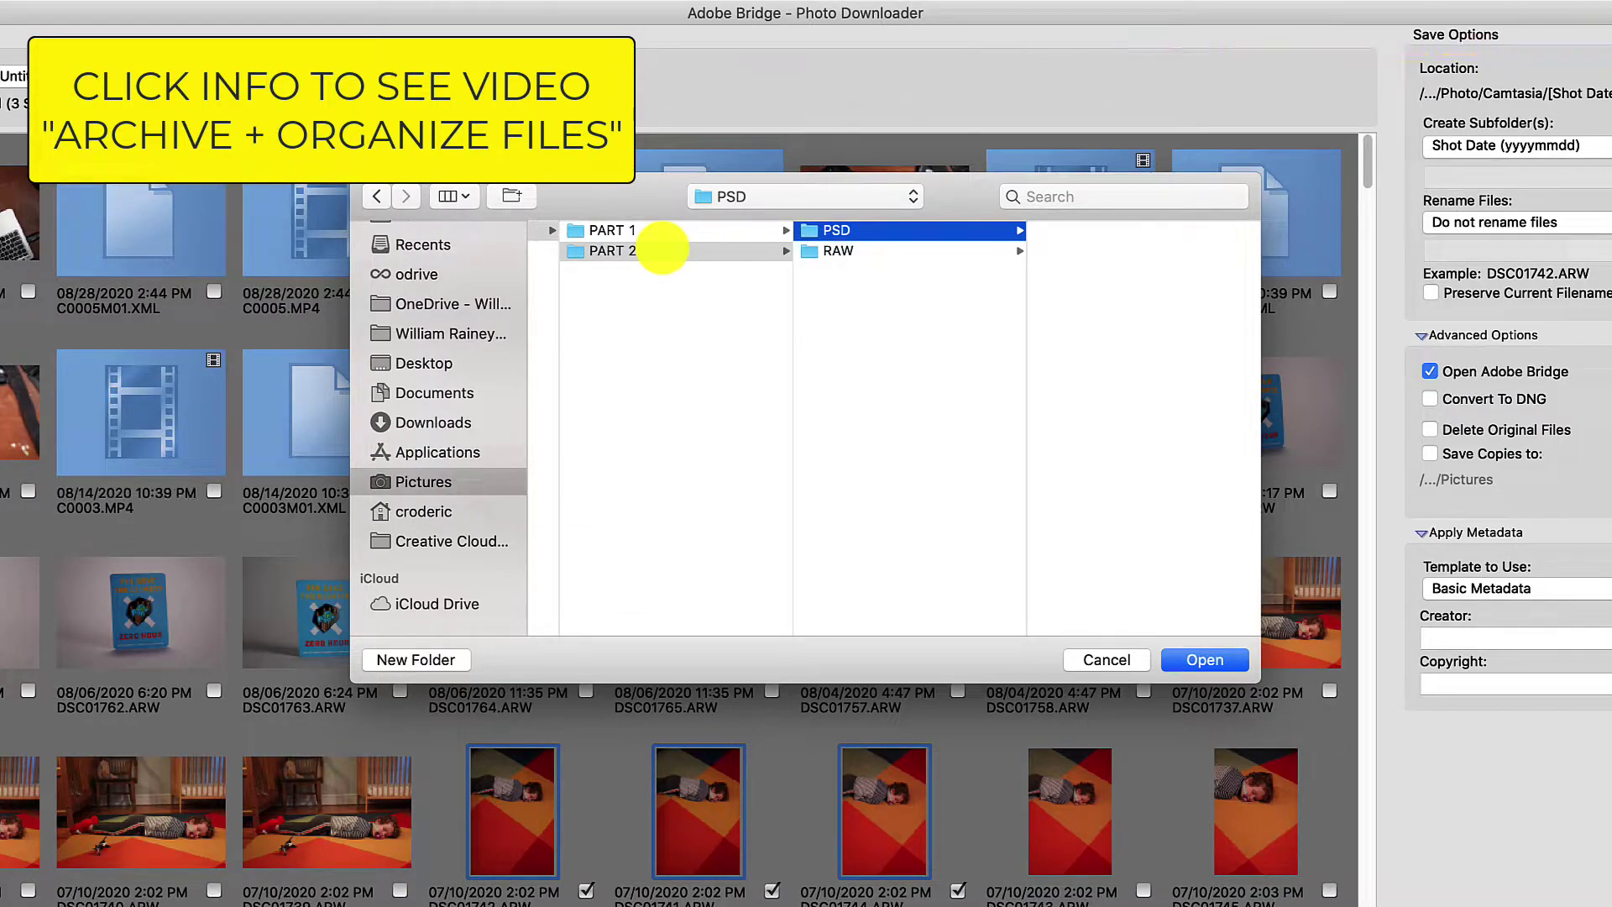
Step: Add TIFF PRINT and WEB JPEG subfolders inside PART 2
key("Return")
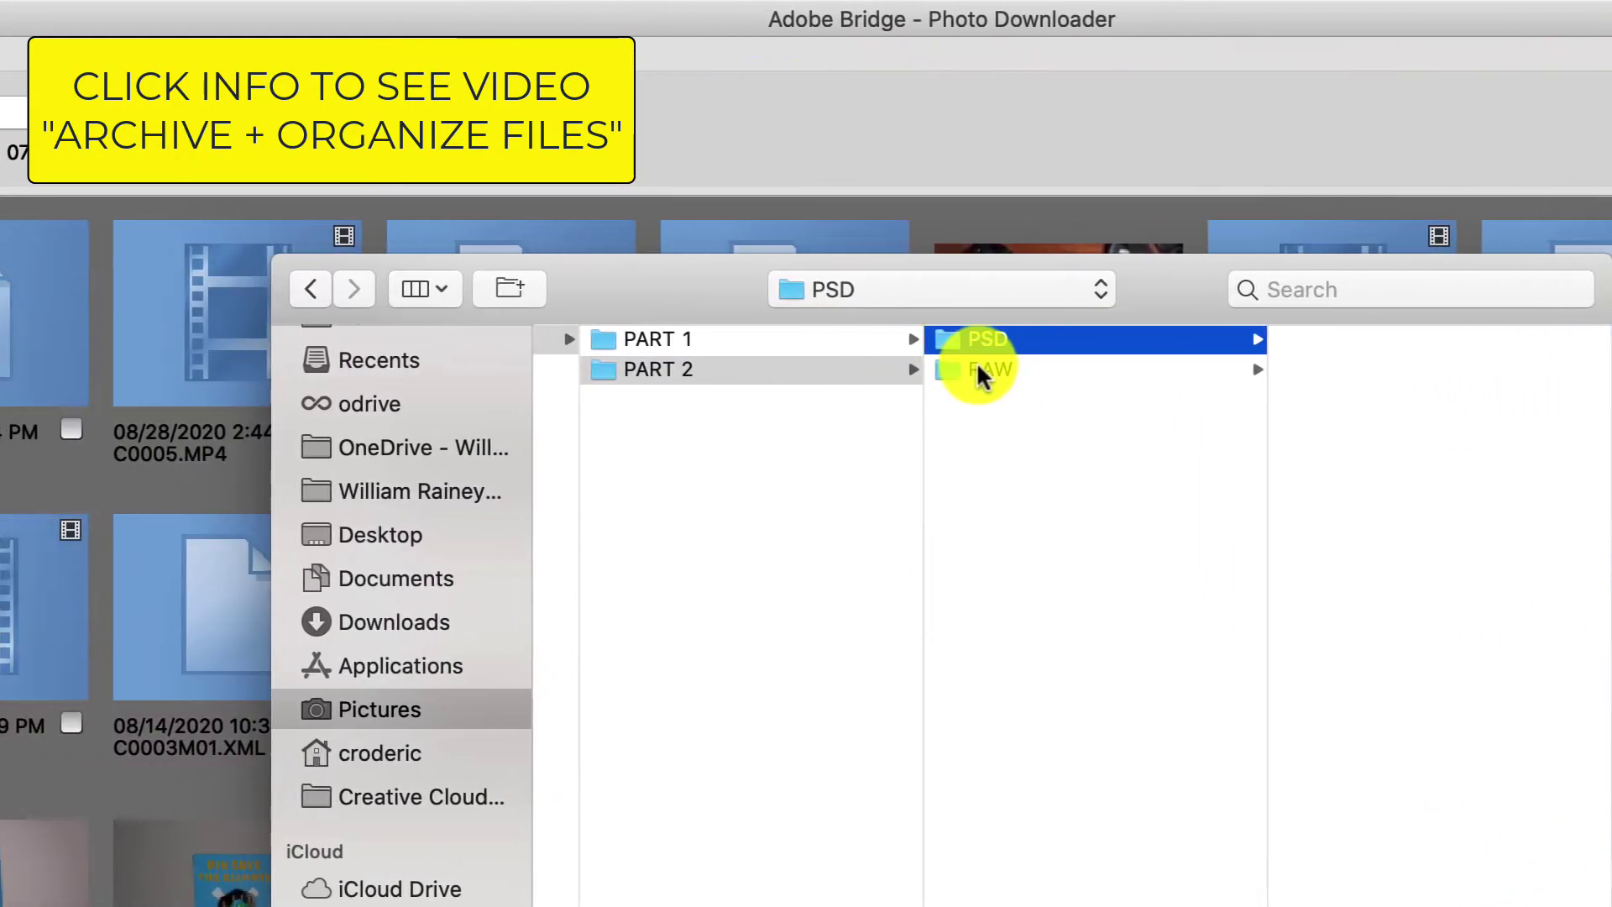
left_click(497, 370)
key("shift+super+n")
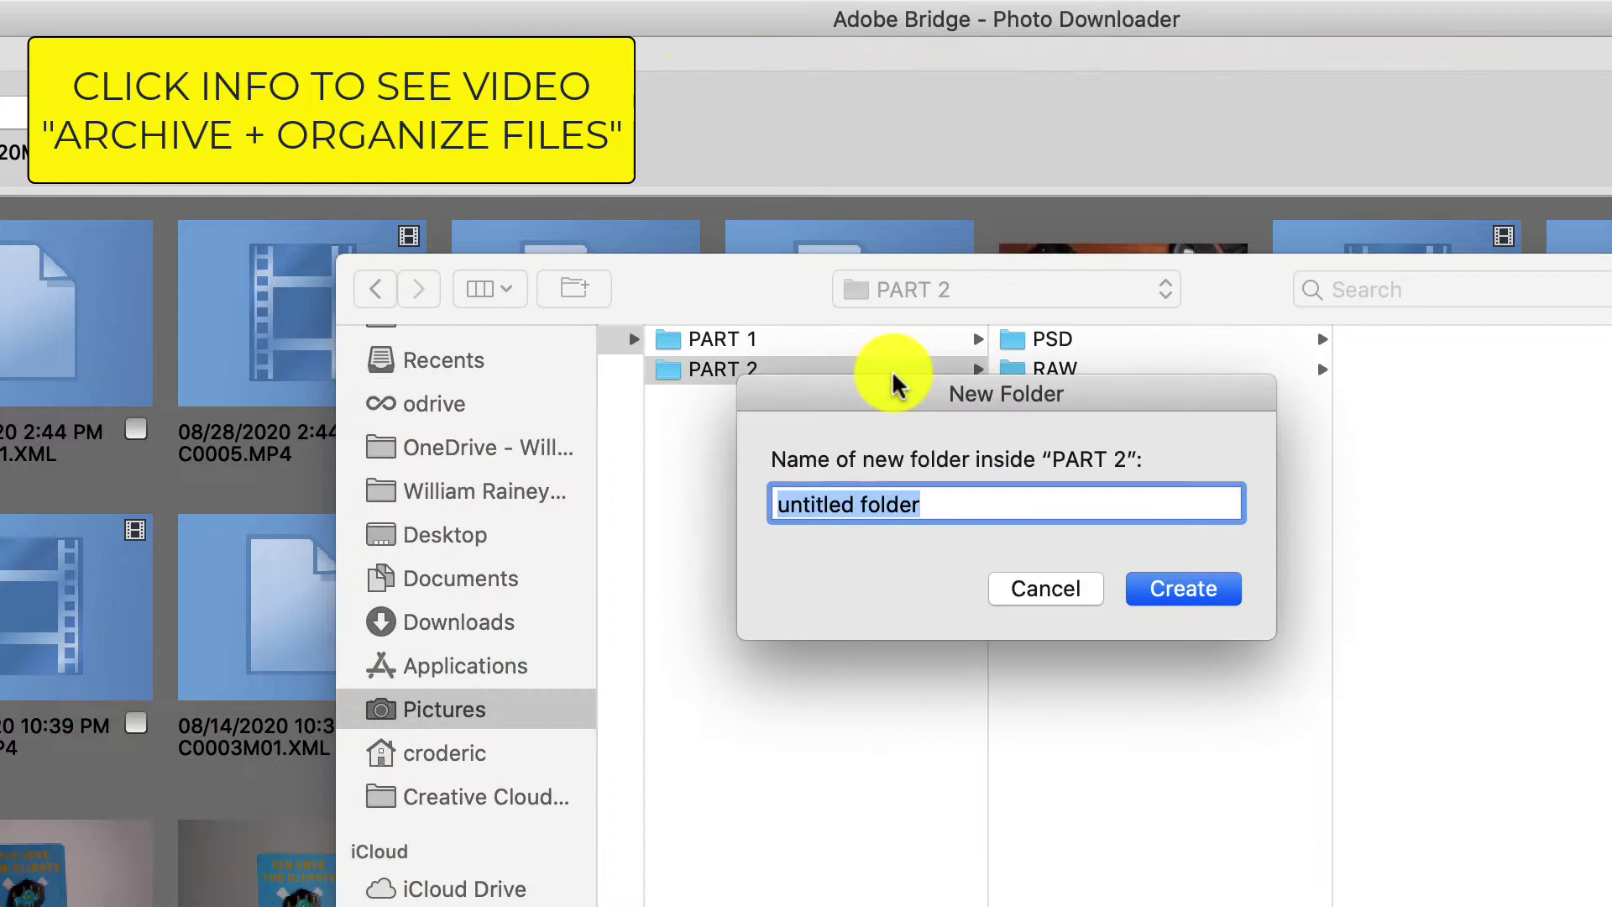
type("TIFF P")
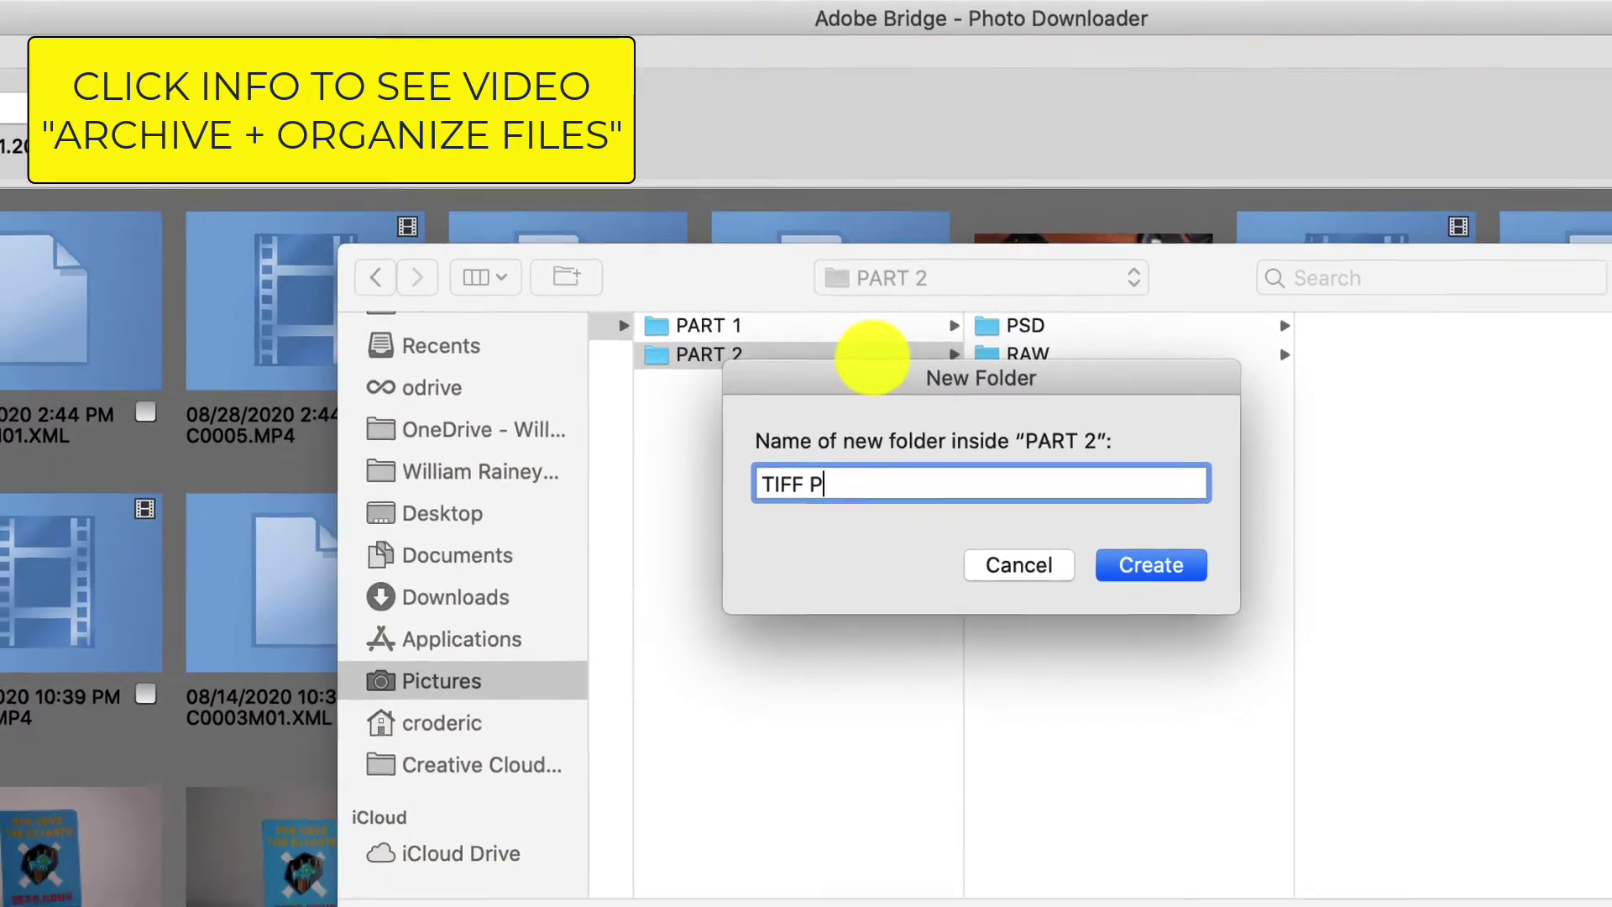
type("RINT")
key("Return")
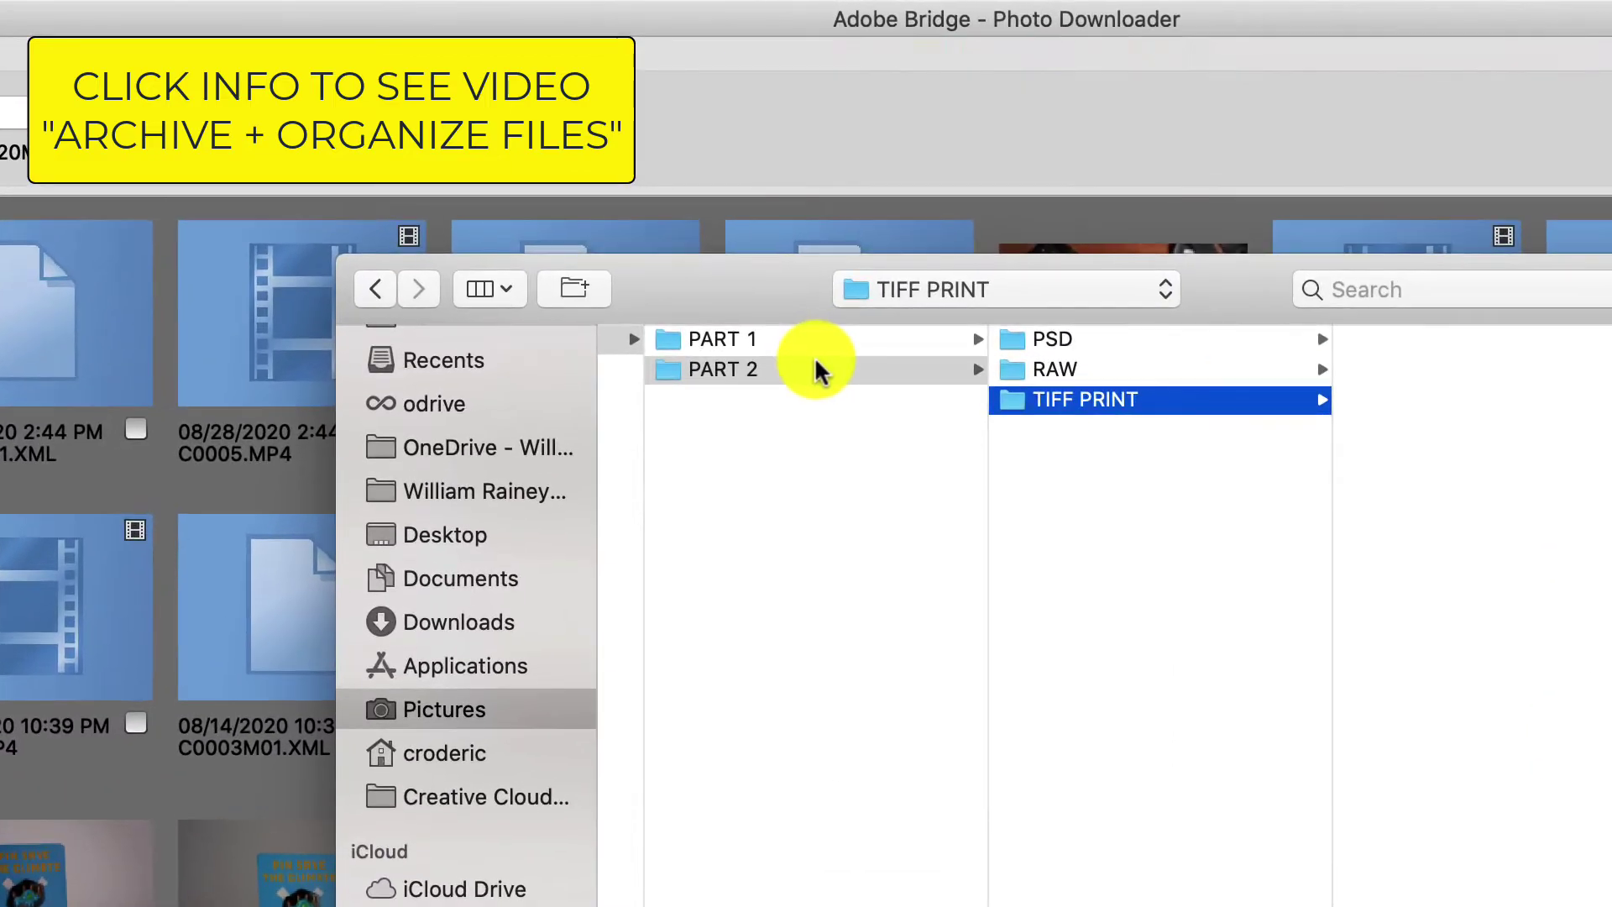
left_click(751, 310)
key("super+shift+n")
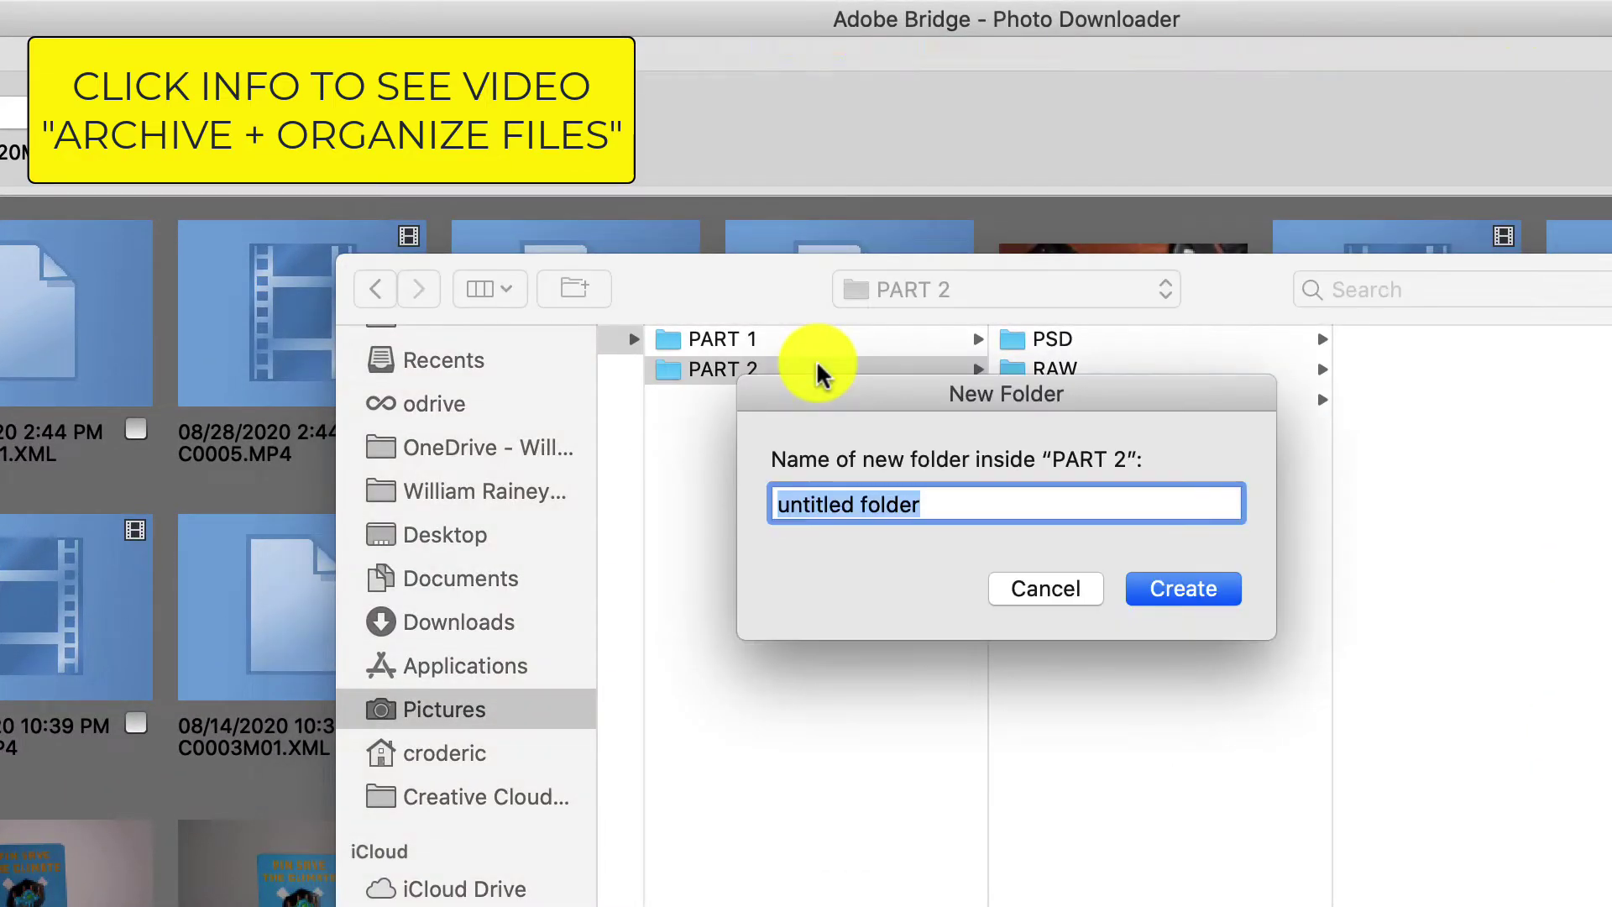
type("JPEG")
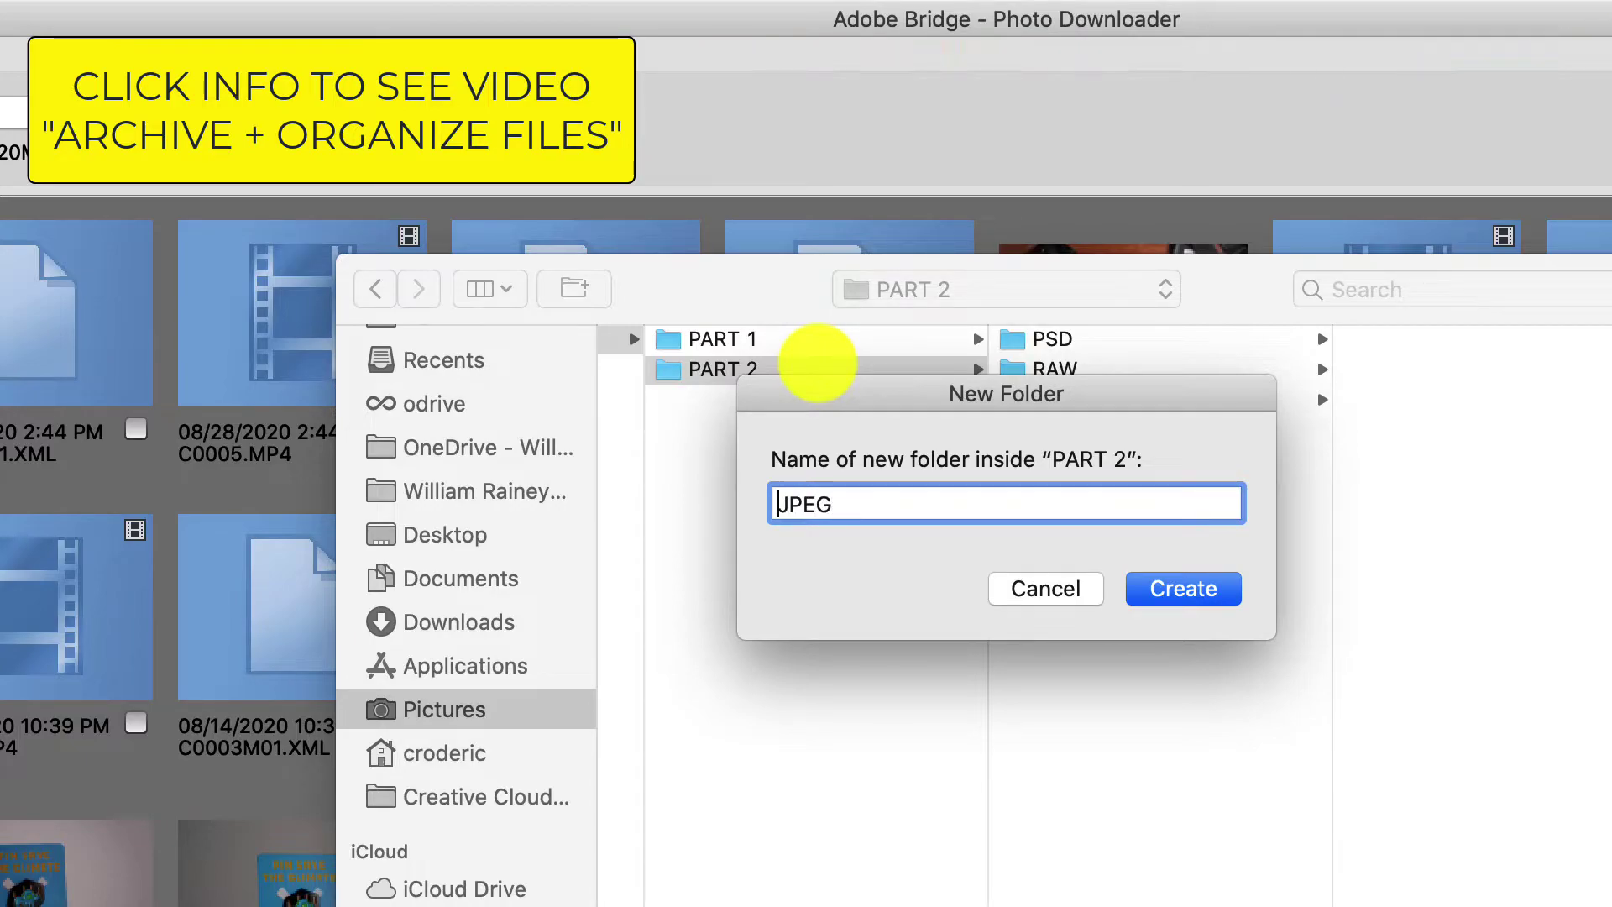
type("WEB")
key("Escape")
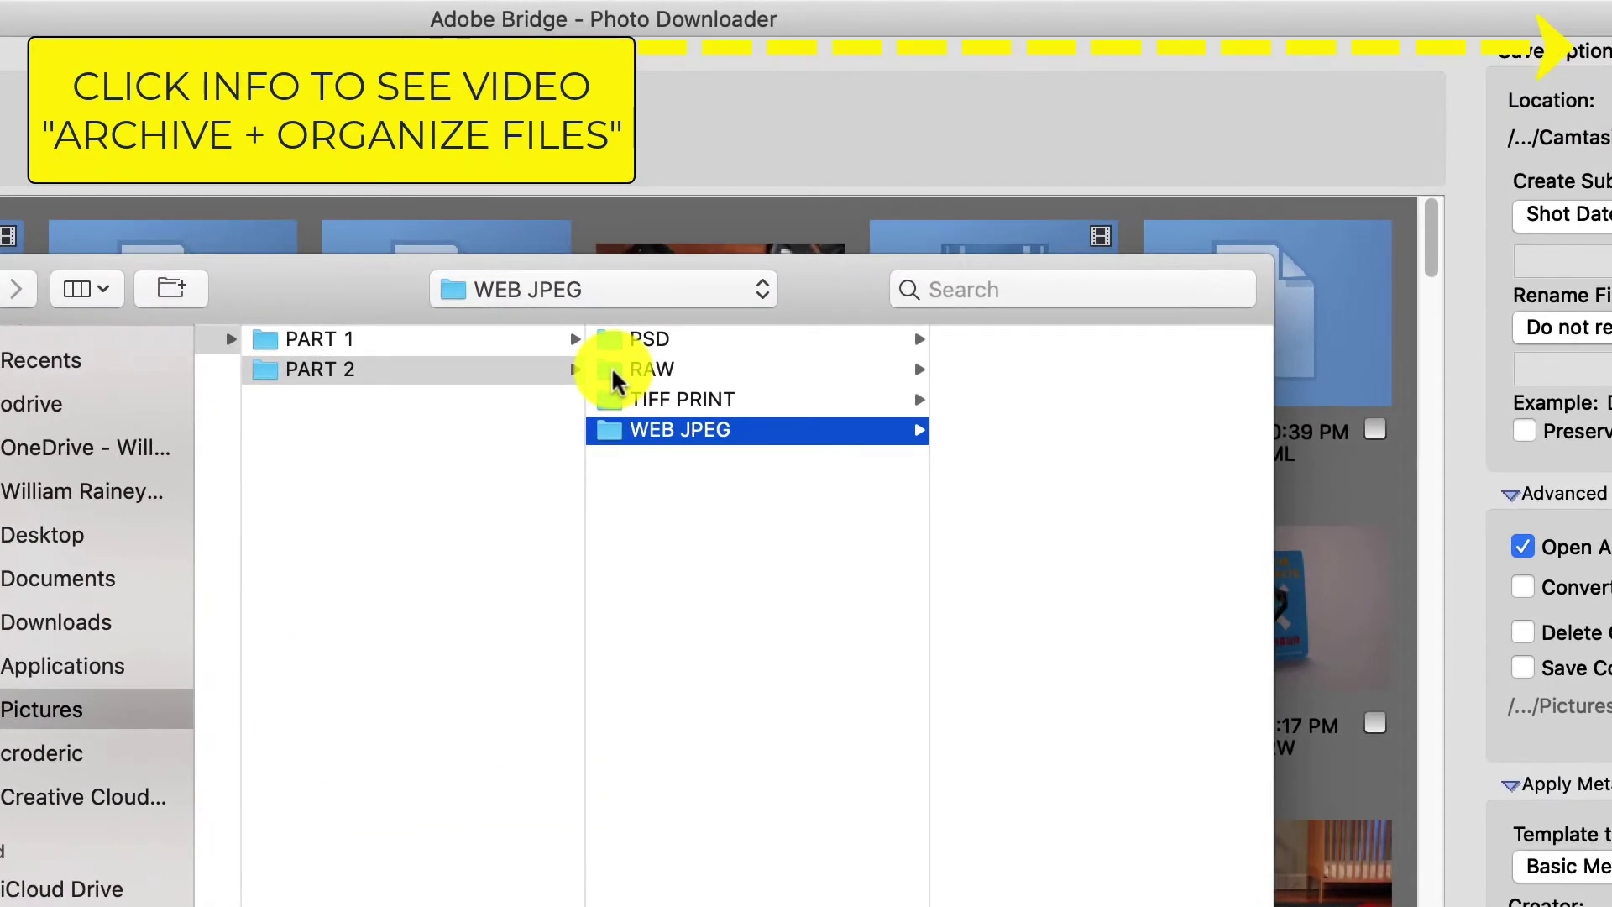
Step: Pick PART 2/RAW and confirm it as the Photo Downloader's download location
left_click(810, 248)
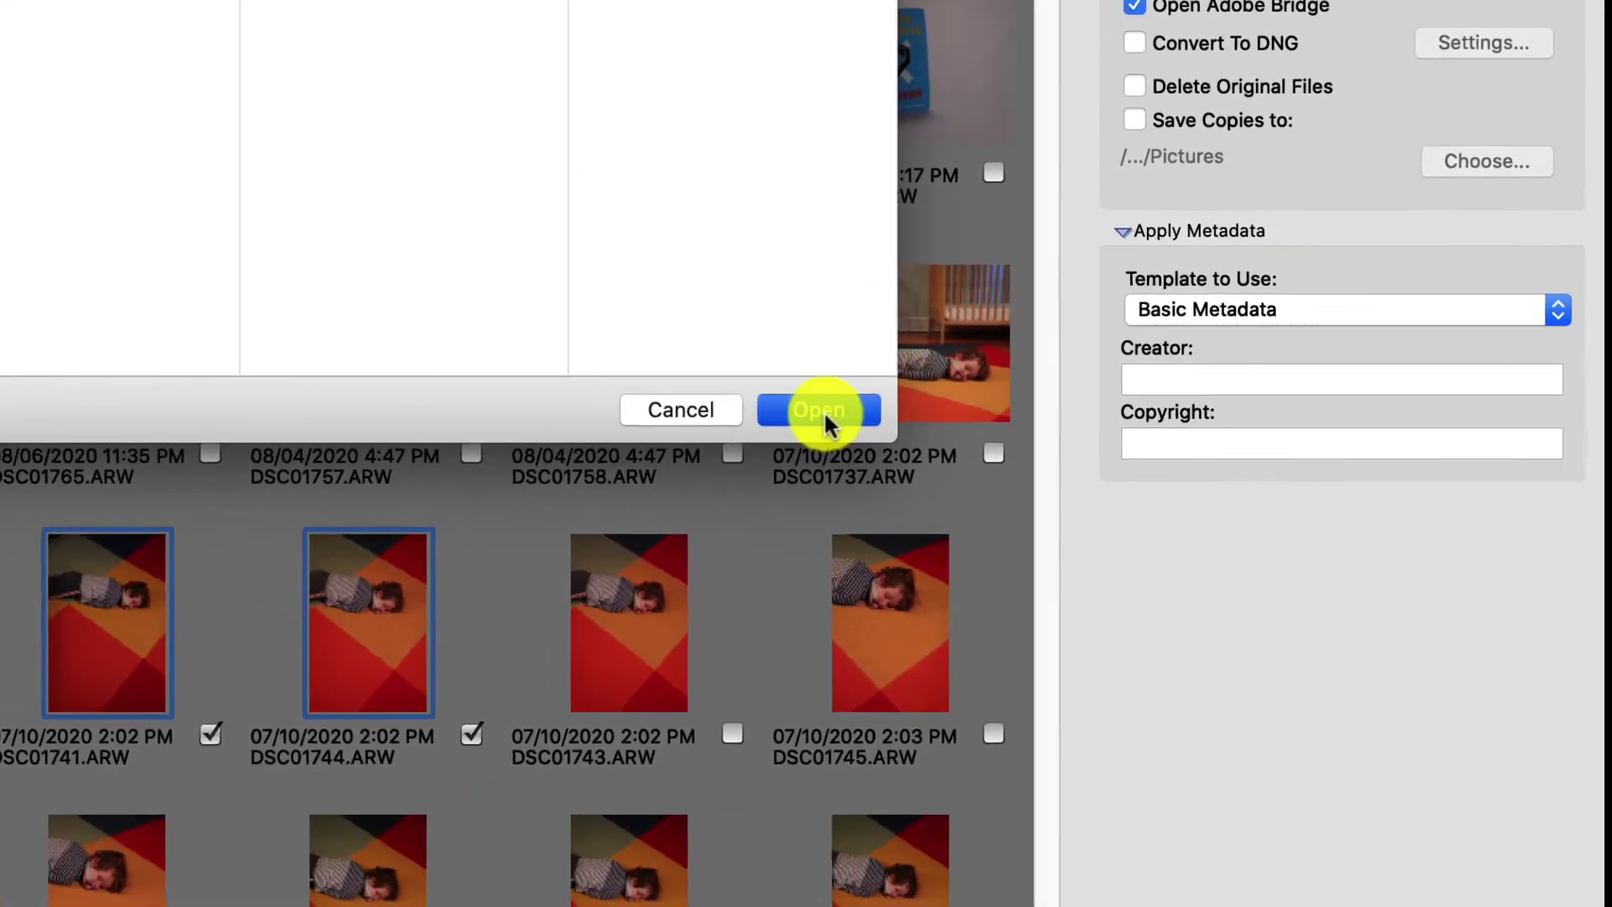
left_click(823, 410)
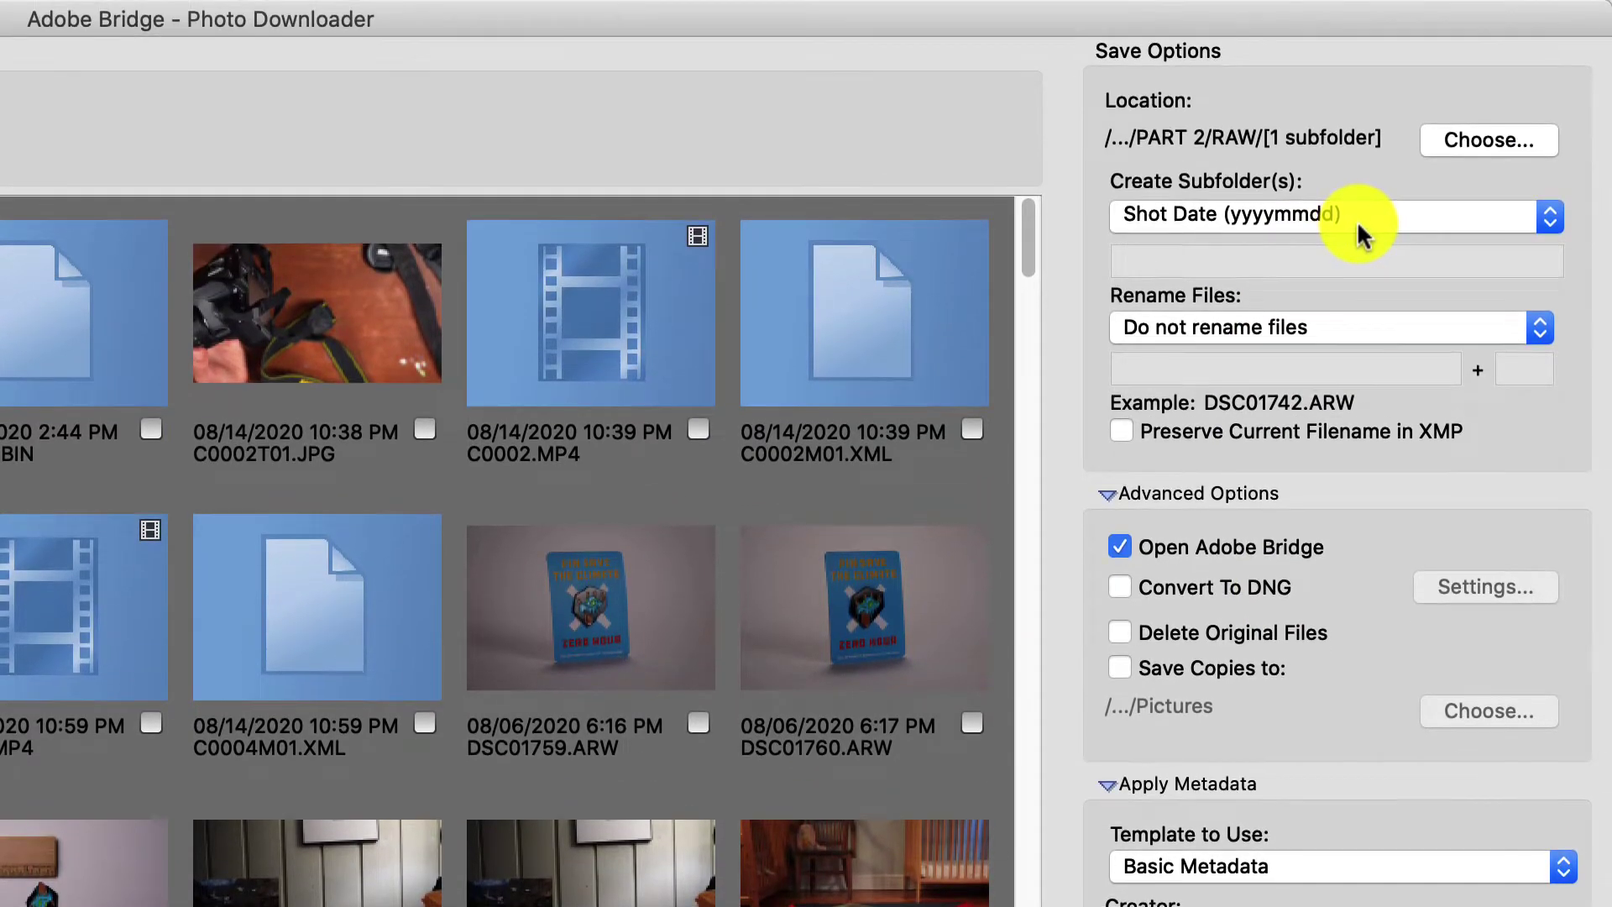
Step: Show the Create Subfolder(s) naming options, leaving Shot Date (yyyymmdd) selected
left_click(1356, 220)
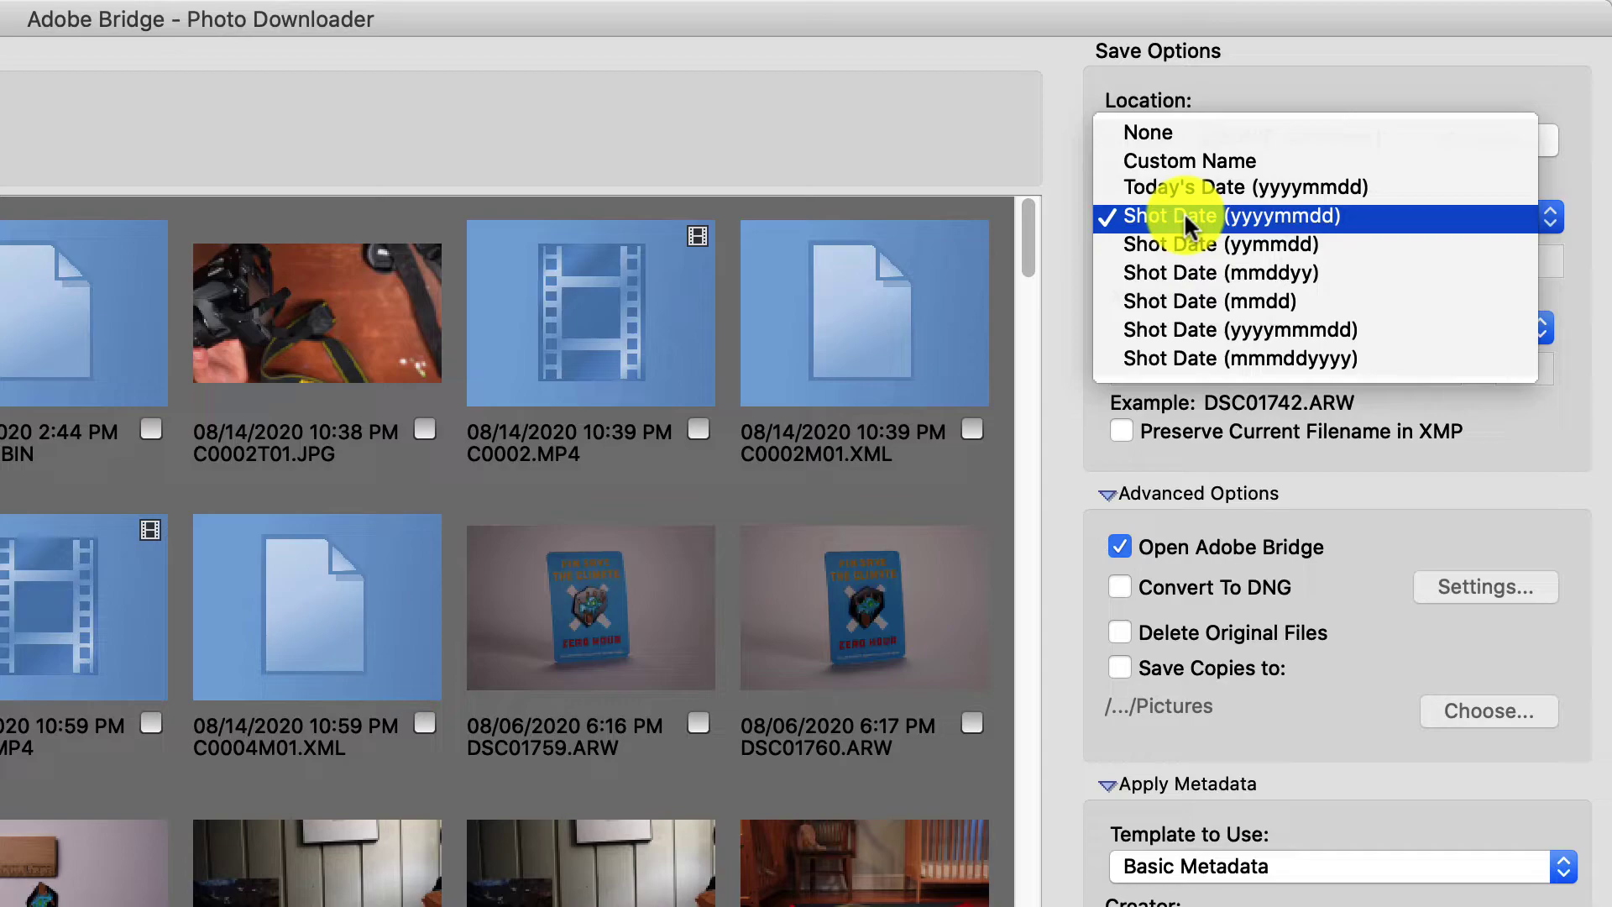
Step: Dismiss the subfolder naming list, keeping Shot Date (yyyymmdd) for new subfolders
left_click(1284, 218)
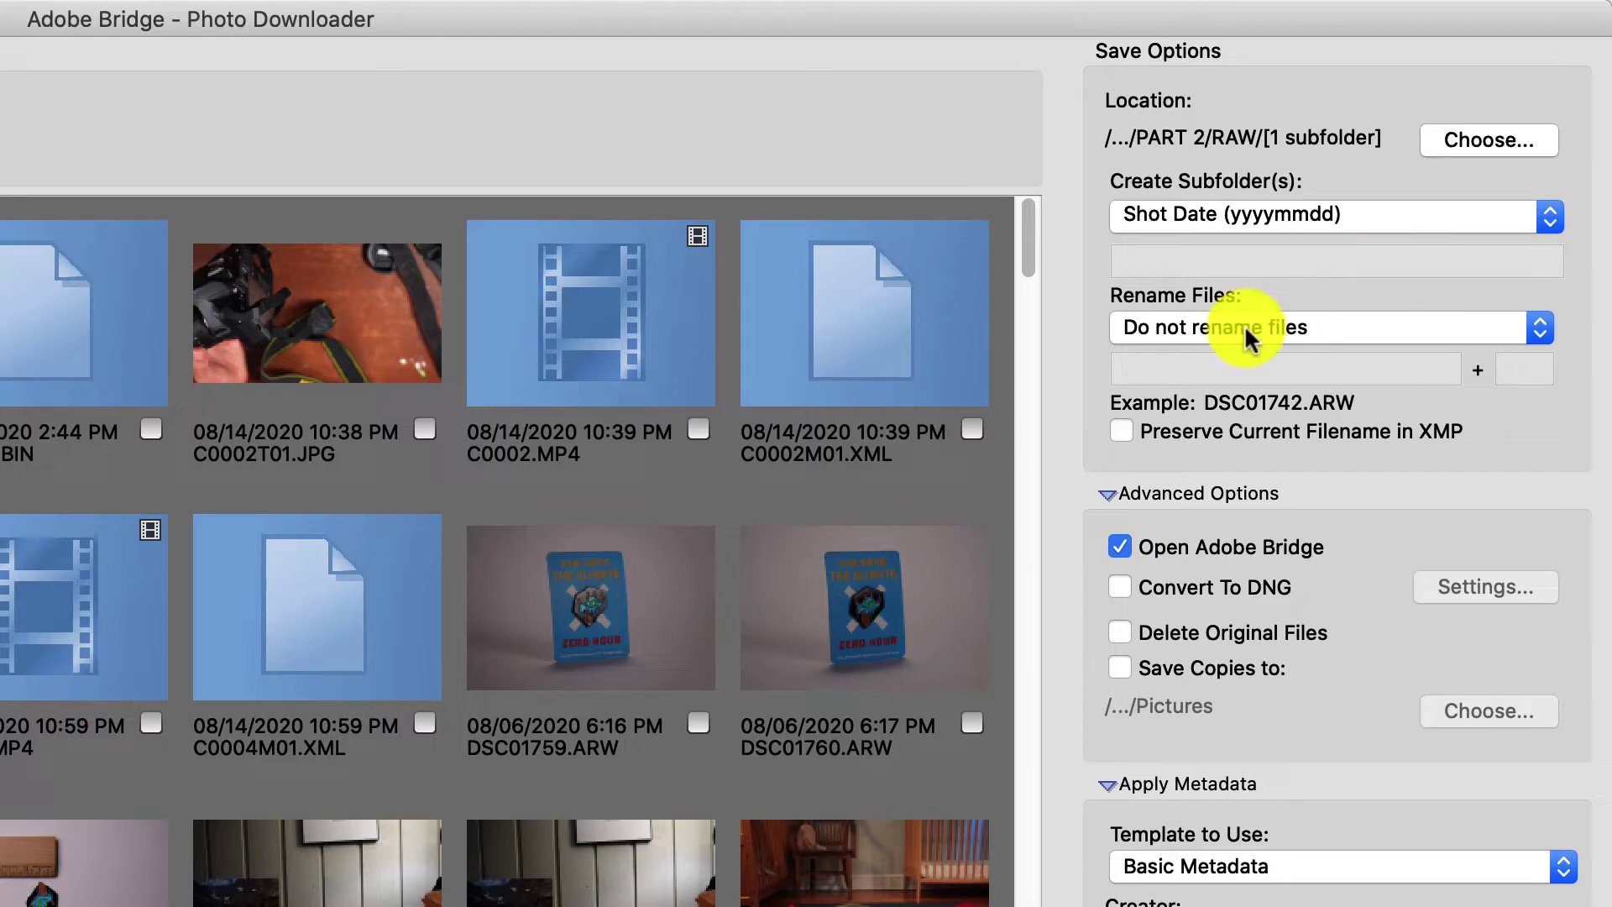
Step: Reopen and close the Create Subfolder(s) list, keeping Shot Date (yyyymmdd)
left_click(1292, 217)
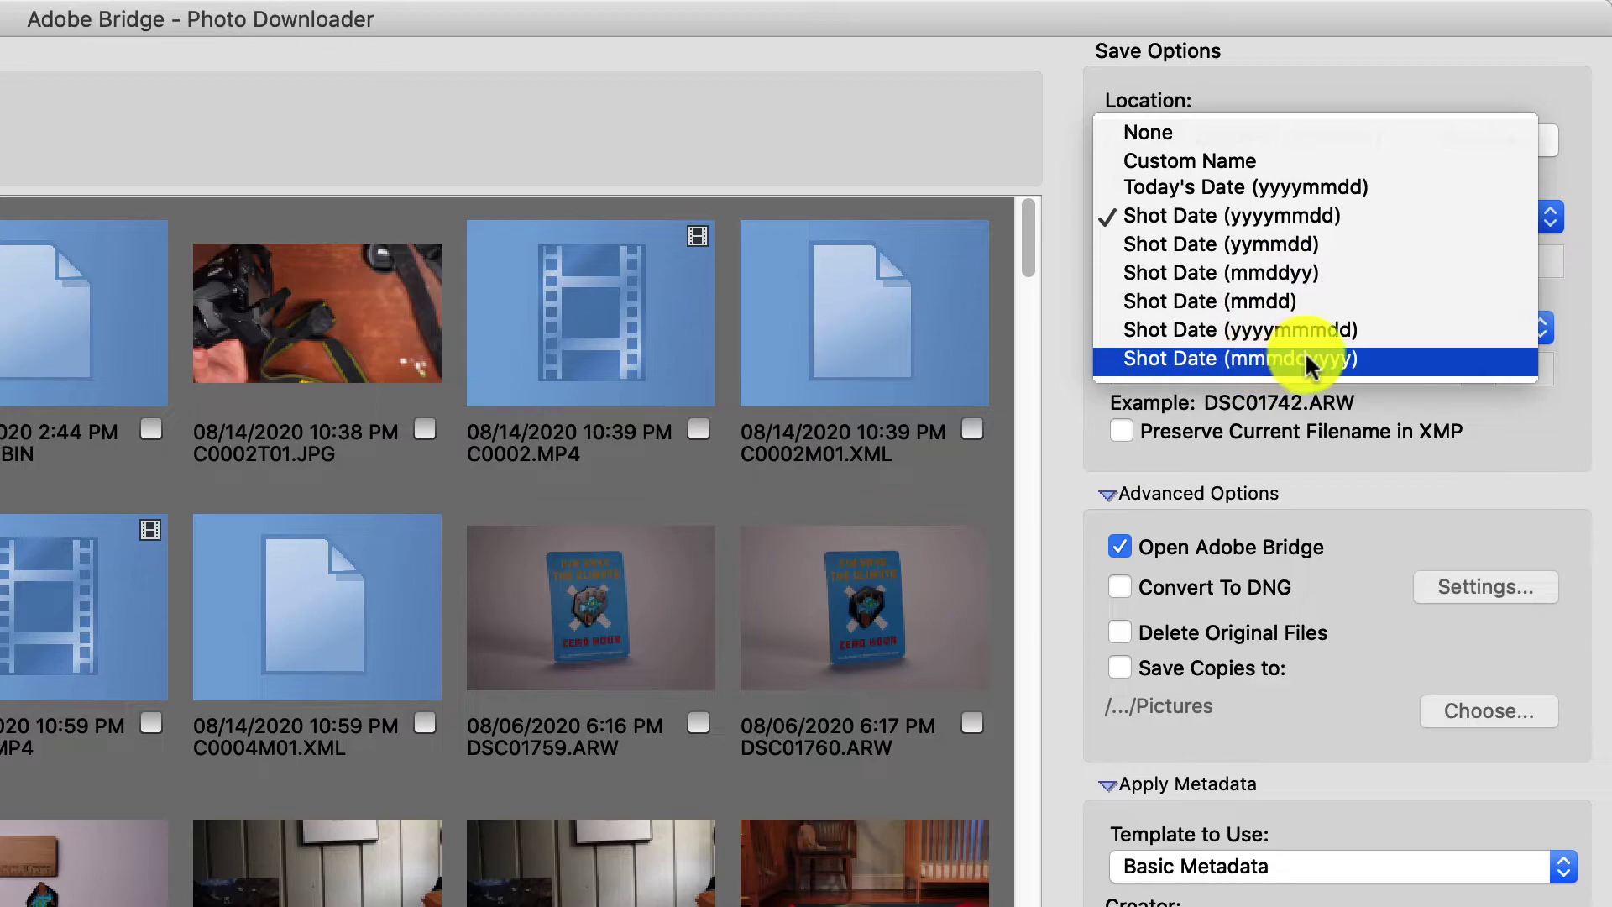
left_click(1392, 55)
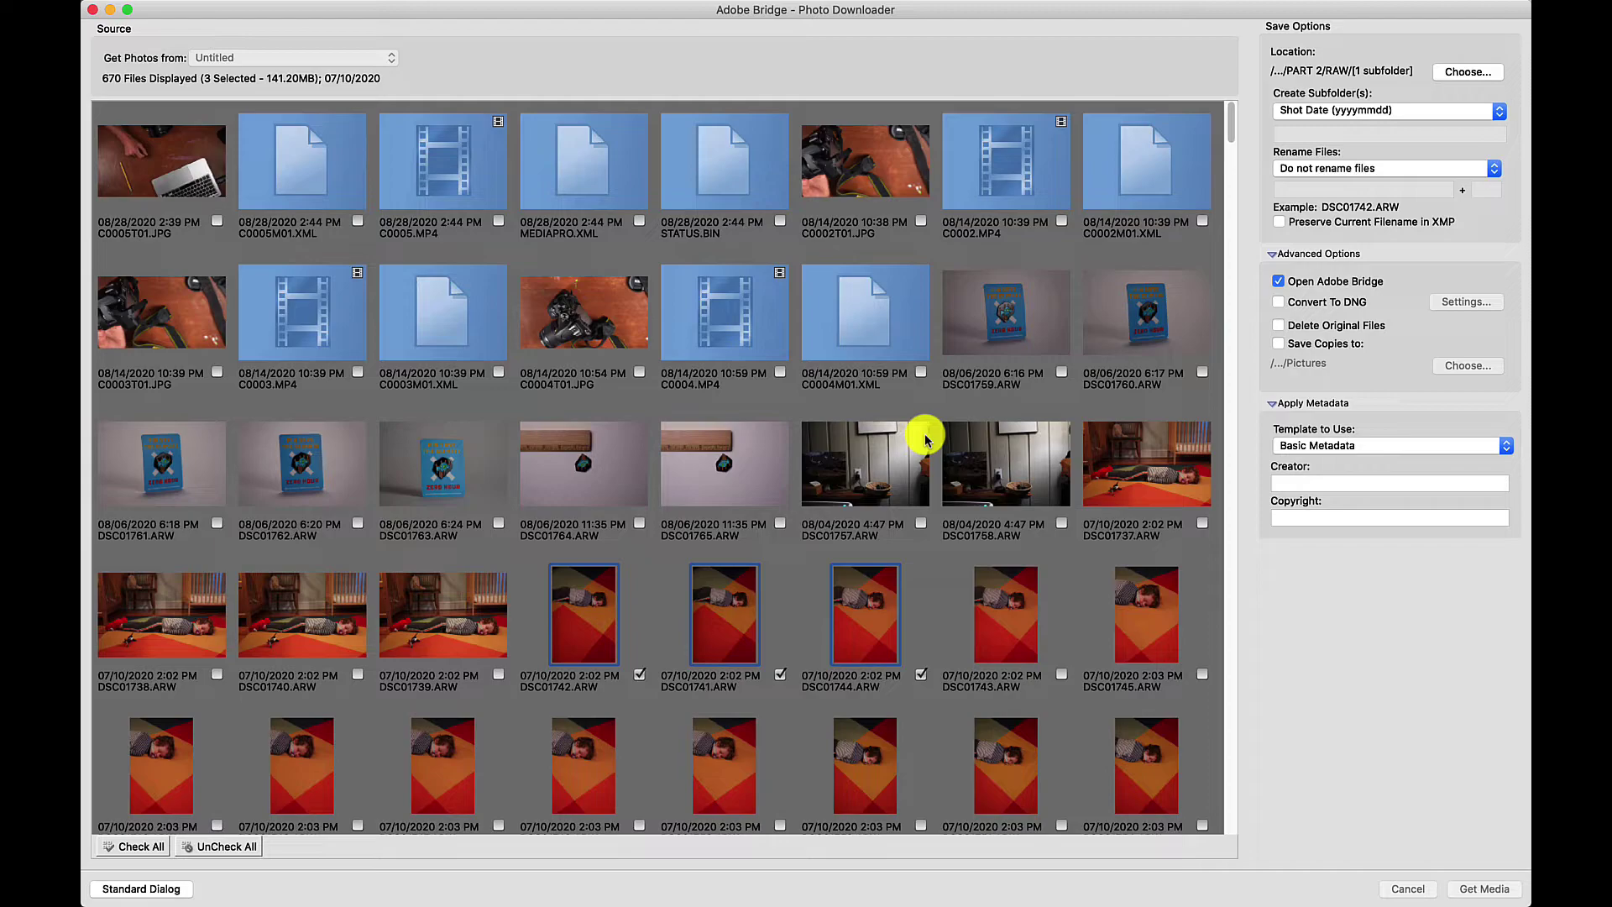
Step: Import DSC01741, DSC01742 and DSC01744 into 20200710, then select each imported photo in turn
left_click(93, 10)
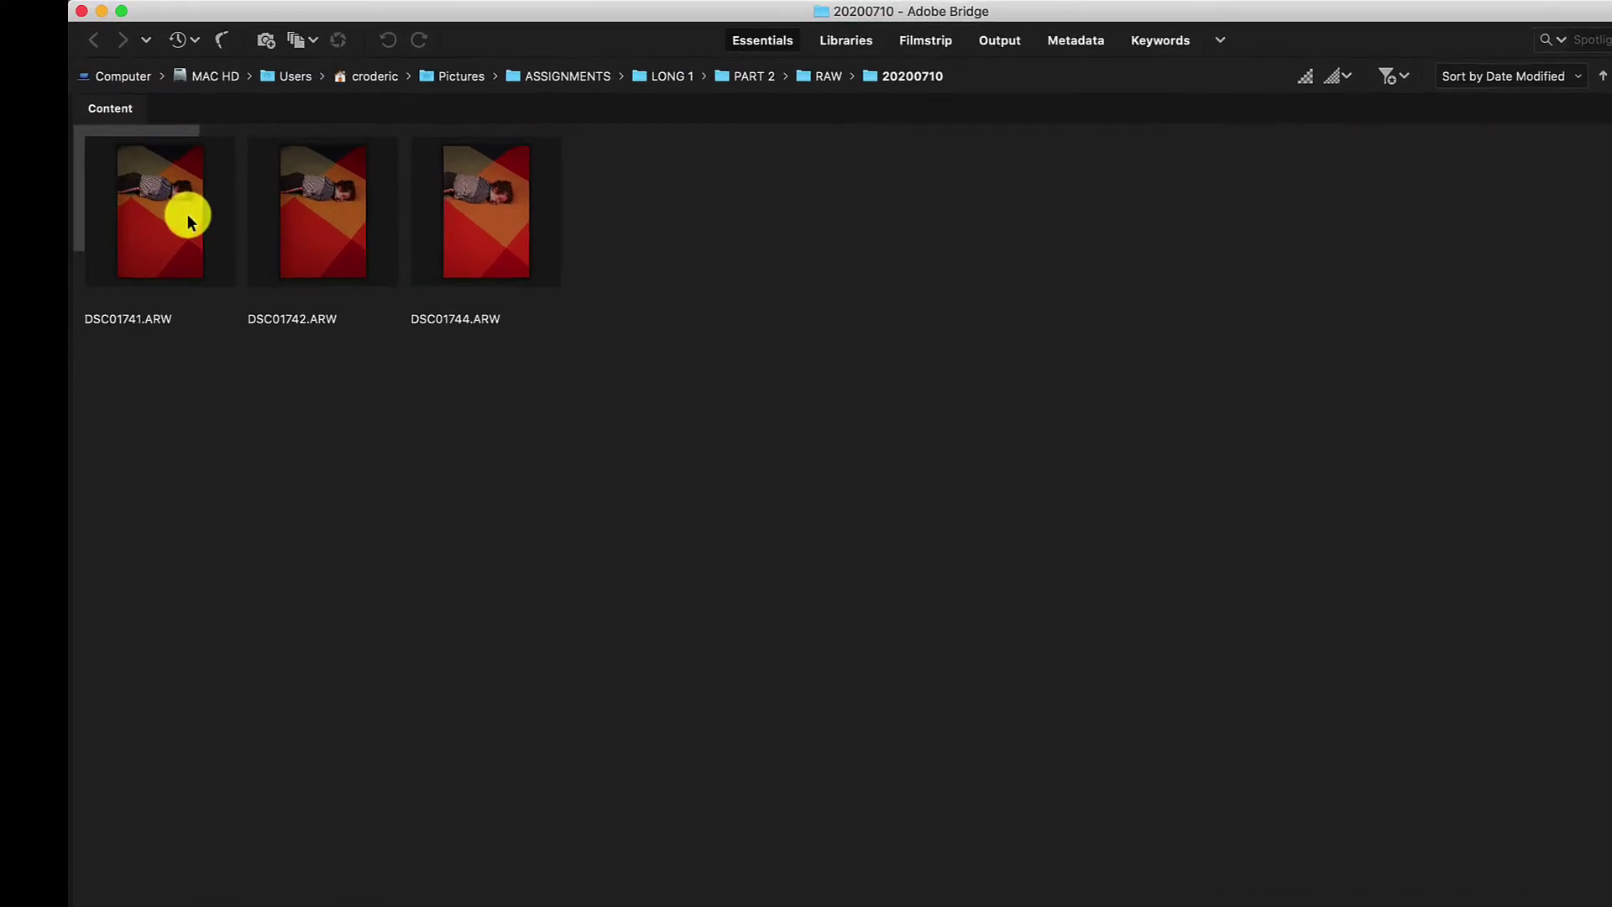
left_click(186, 220)
left_click(329, 232)
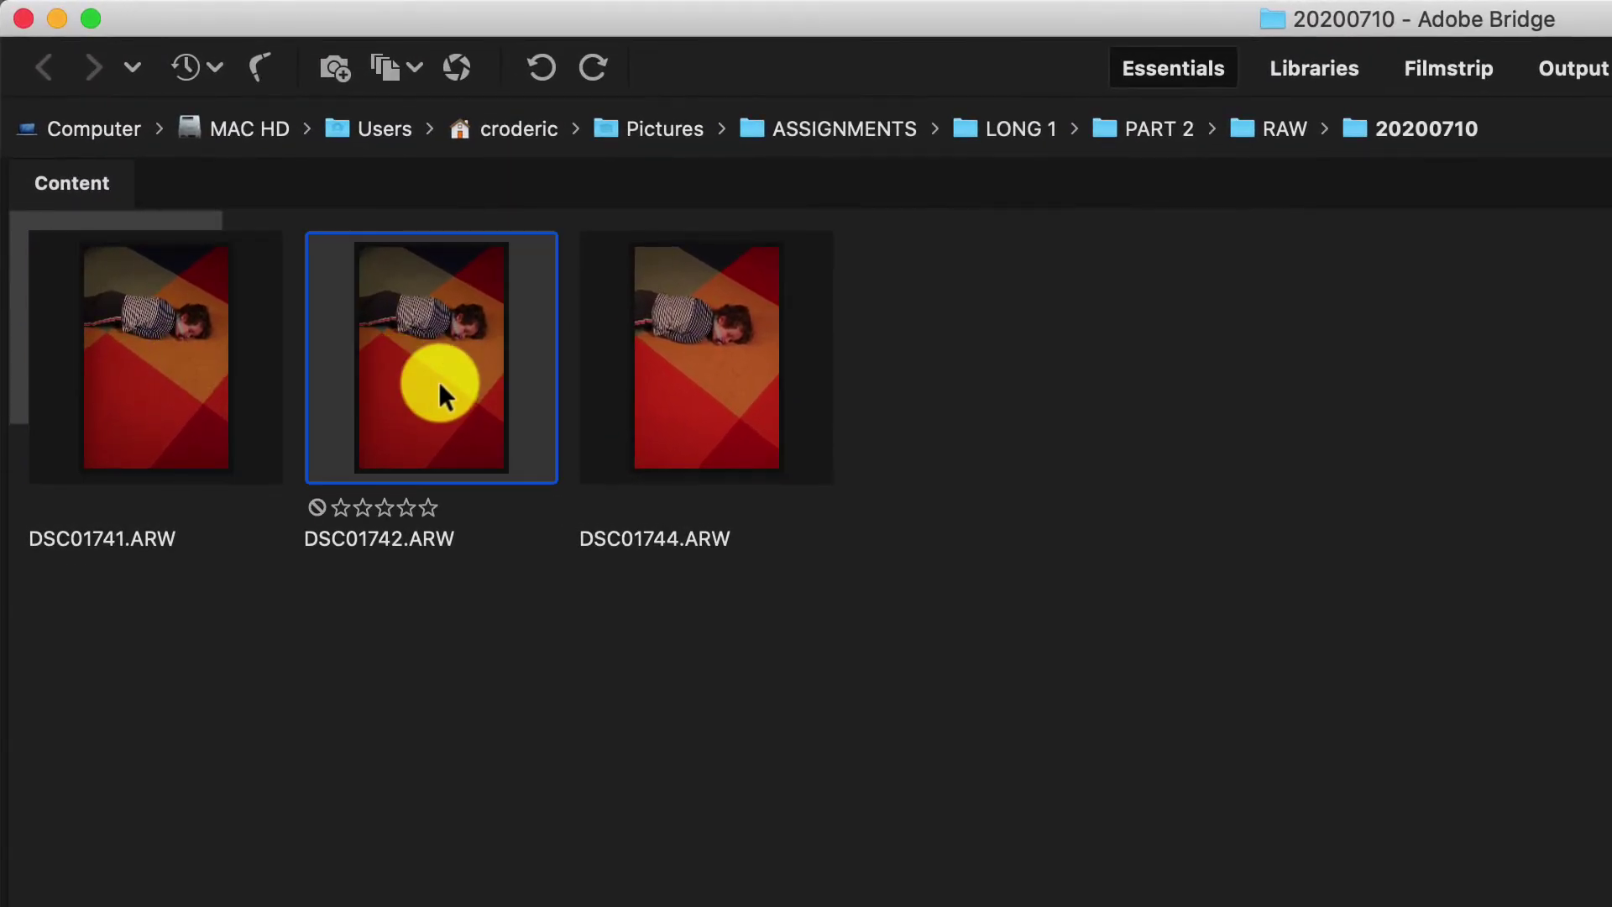
left_click(475, 229)
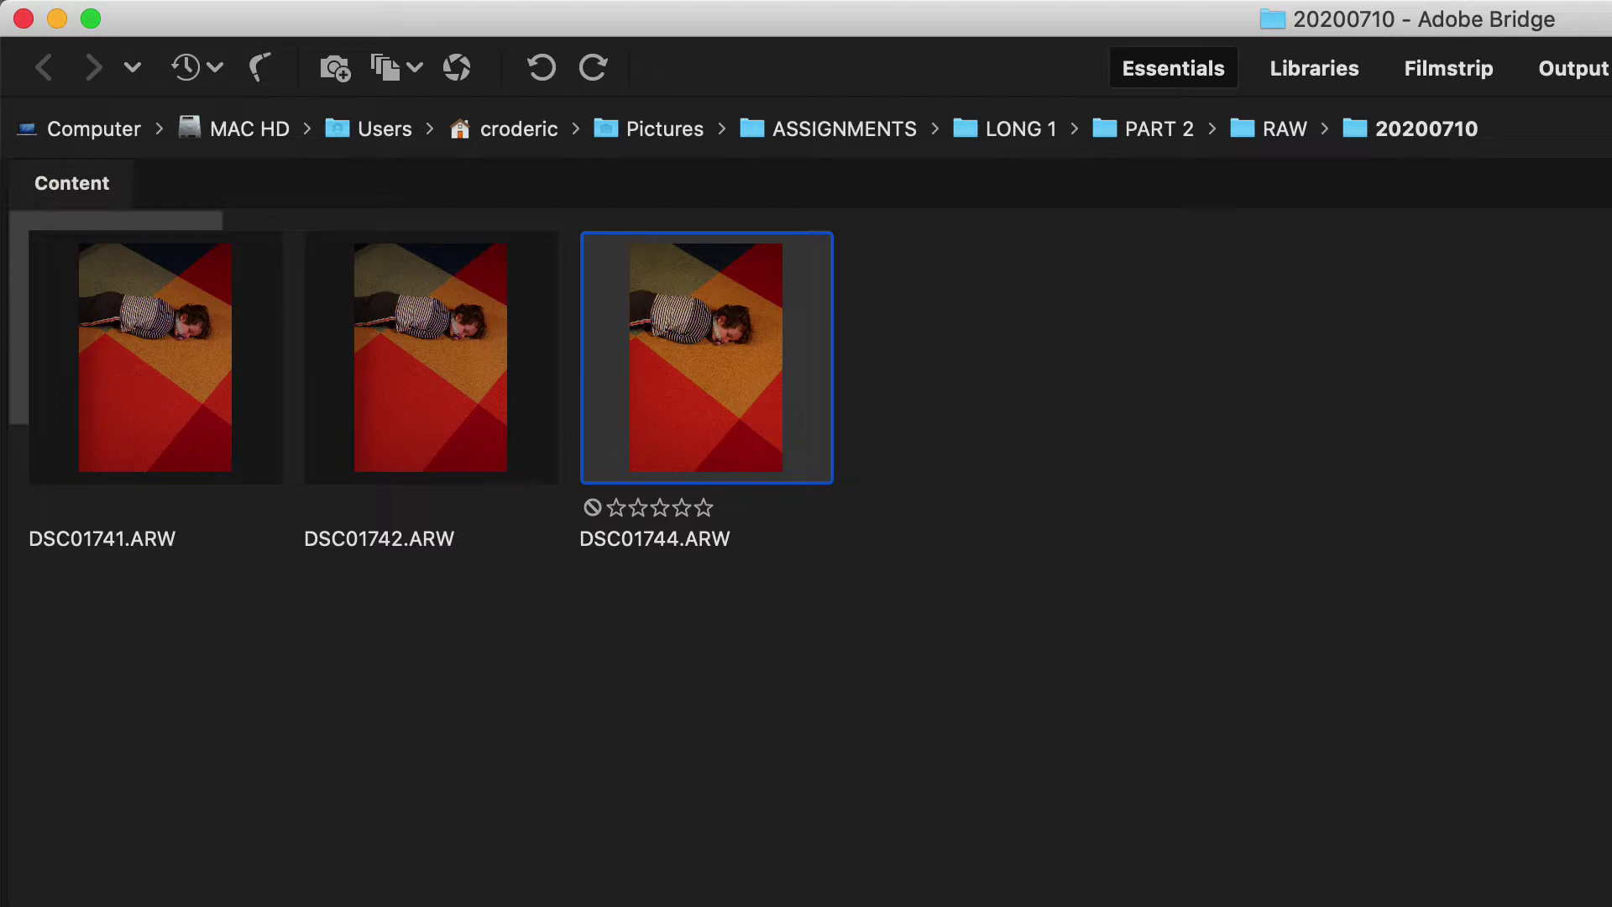
Step: Reset the Essentials workspace to its default layout without switching to another workspace
left_click(1611, 68)
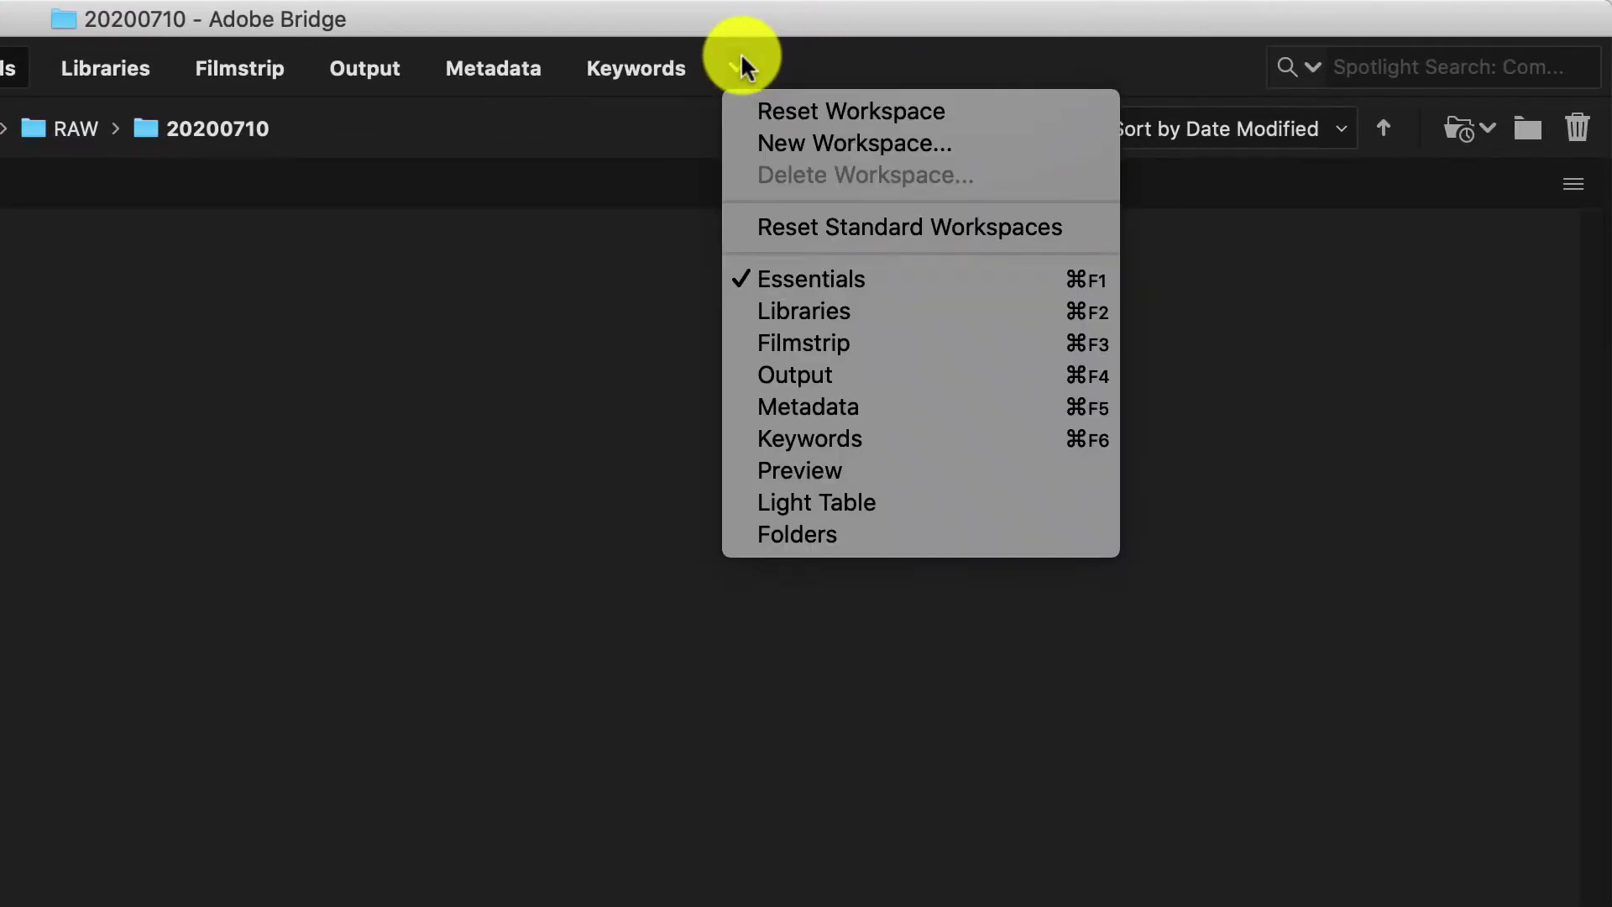
left_click(821, 229)
left_click(821, 109)
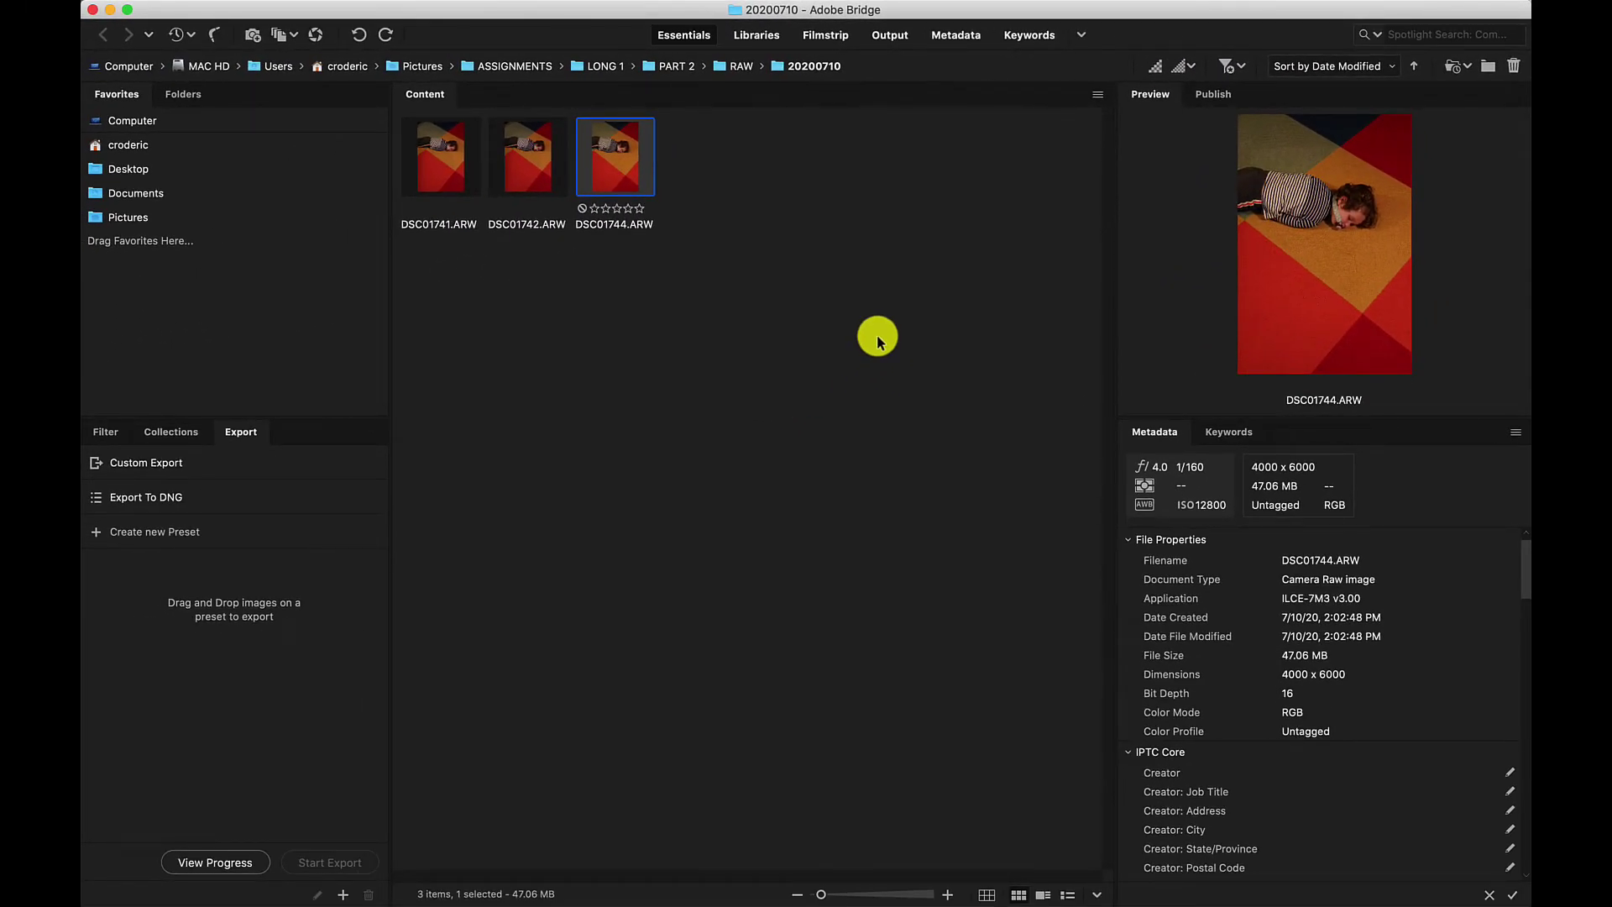
left_click(1081, 35)
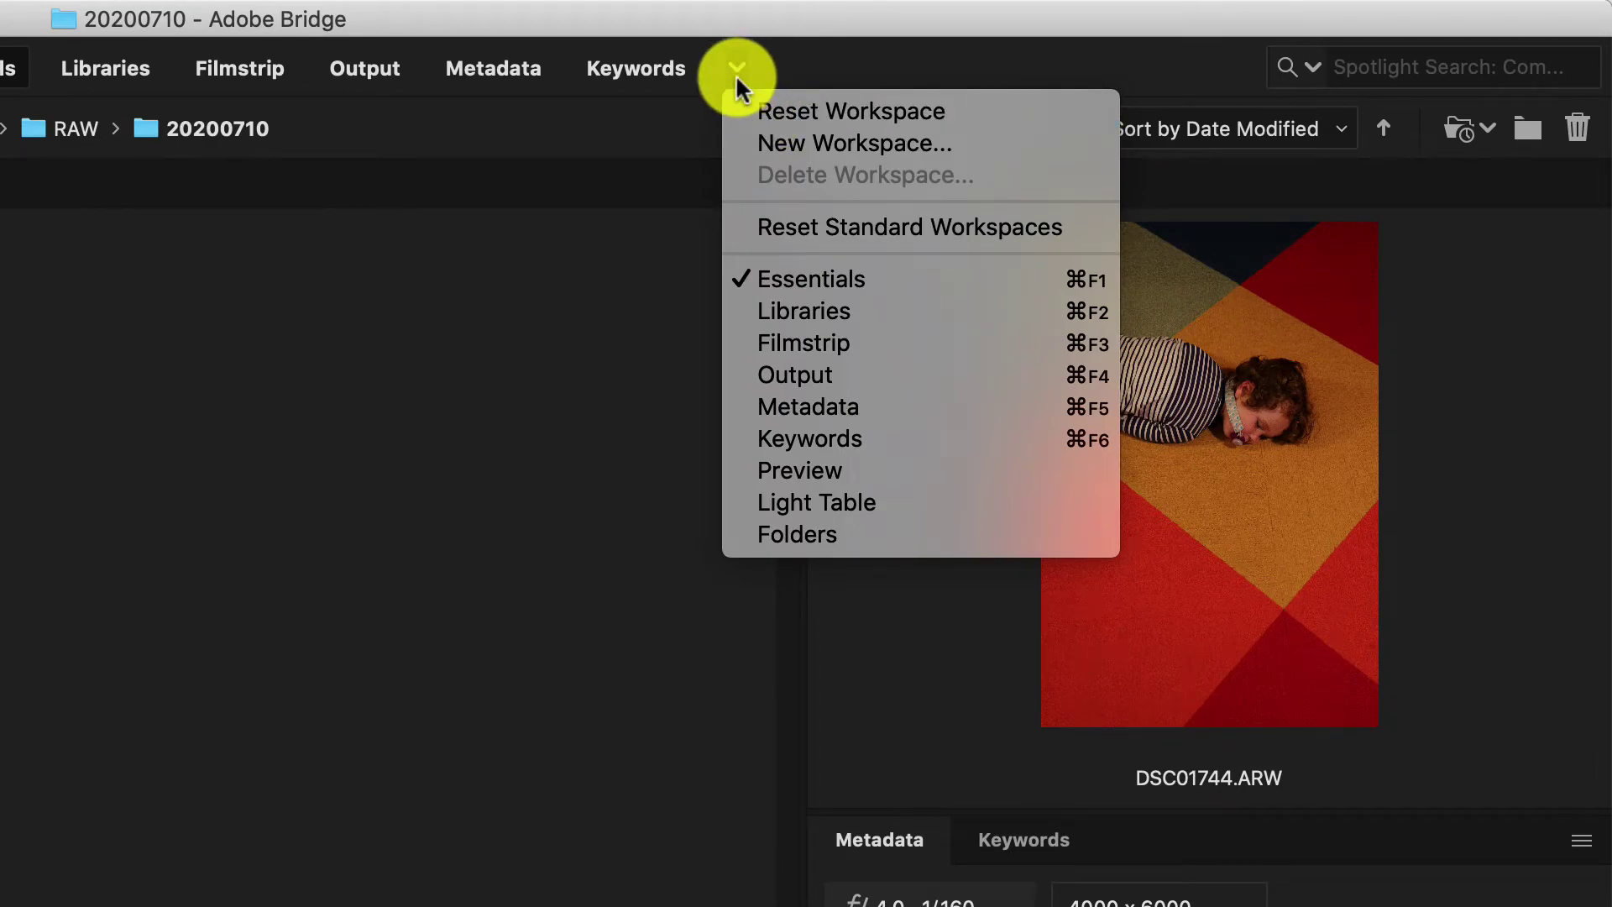
left_click(732, 68)
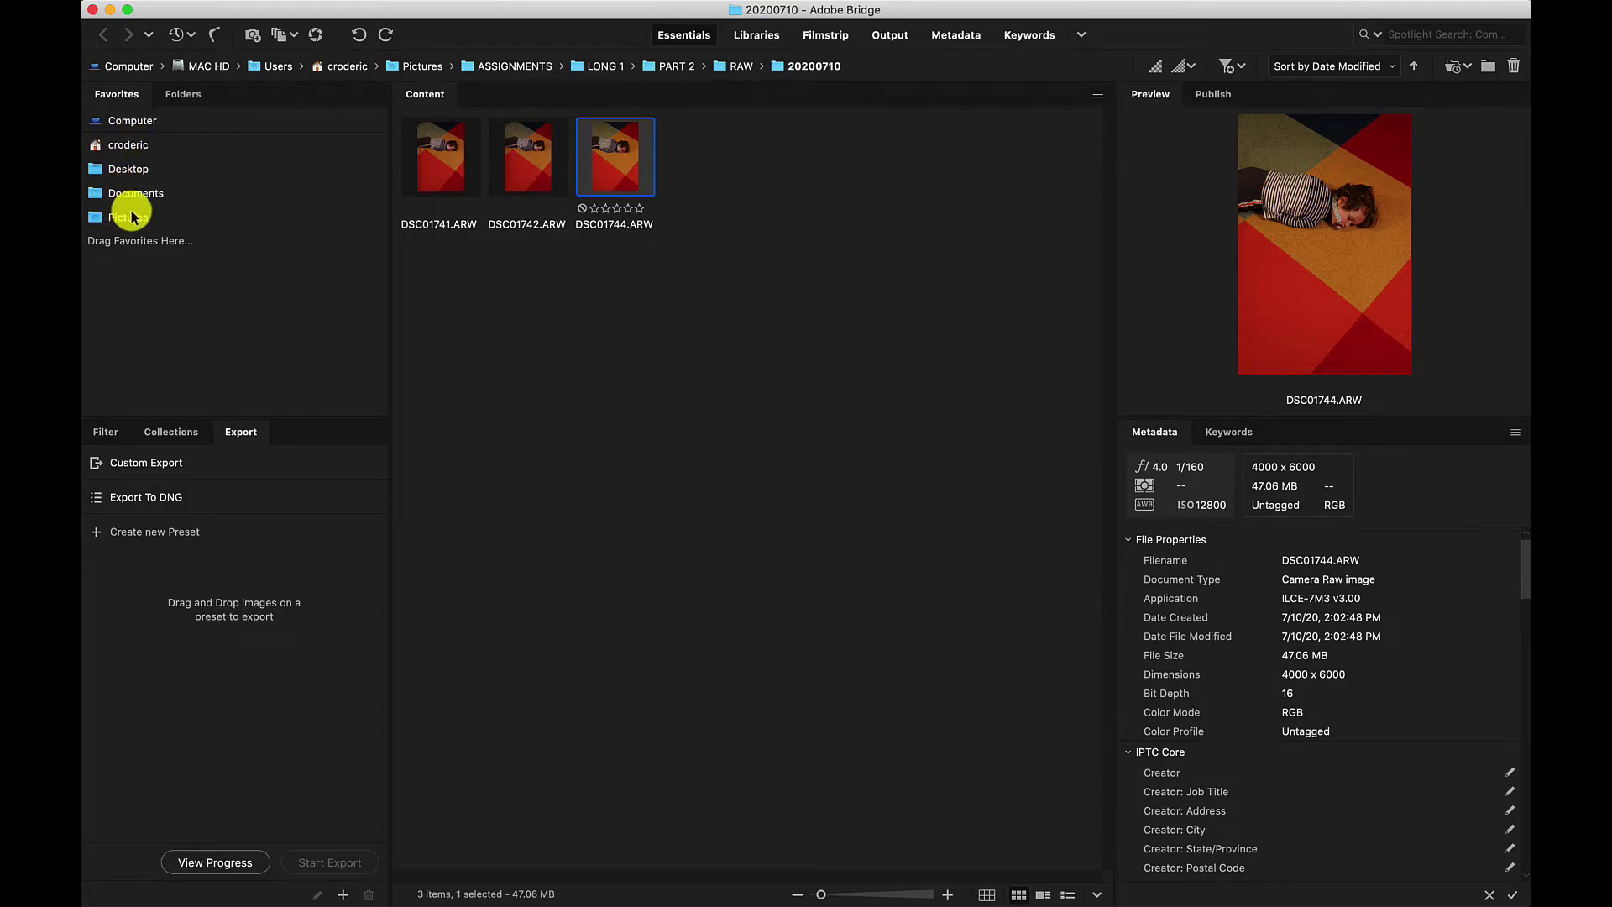
Step: Select DSC01742 and DSC01744 in turn, then return to DSC01741 to view its metadata
left_click(435, 172)
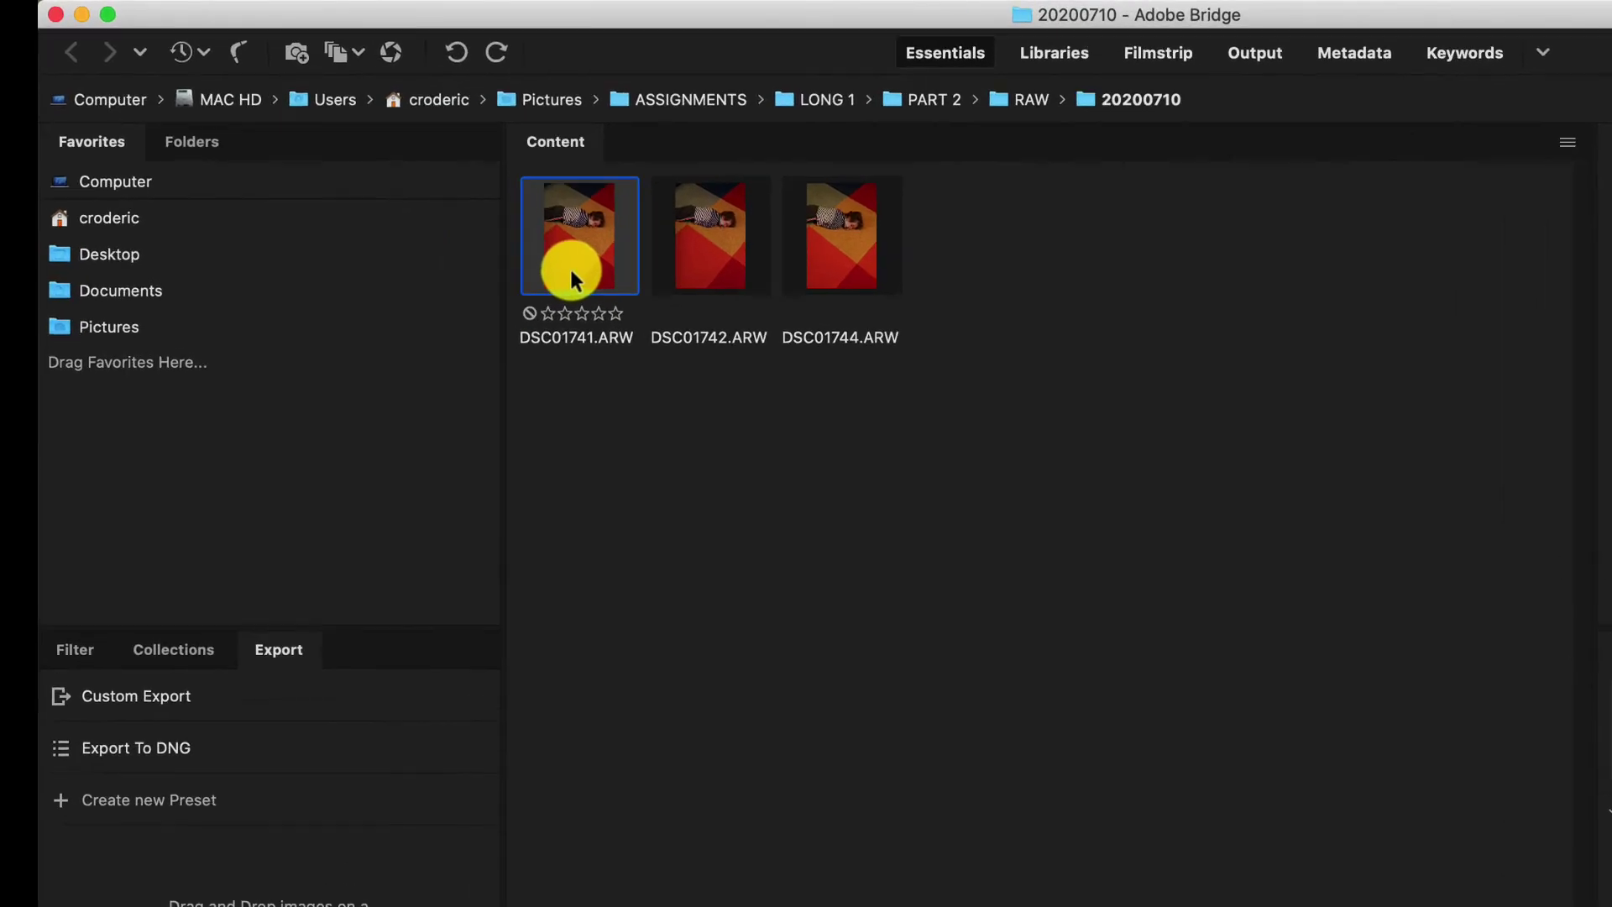
left_click(688, 250)
left_click(835, 248)
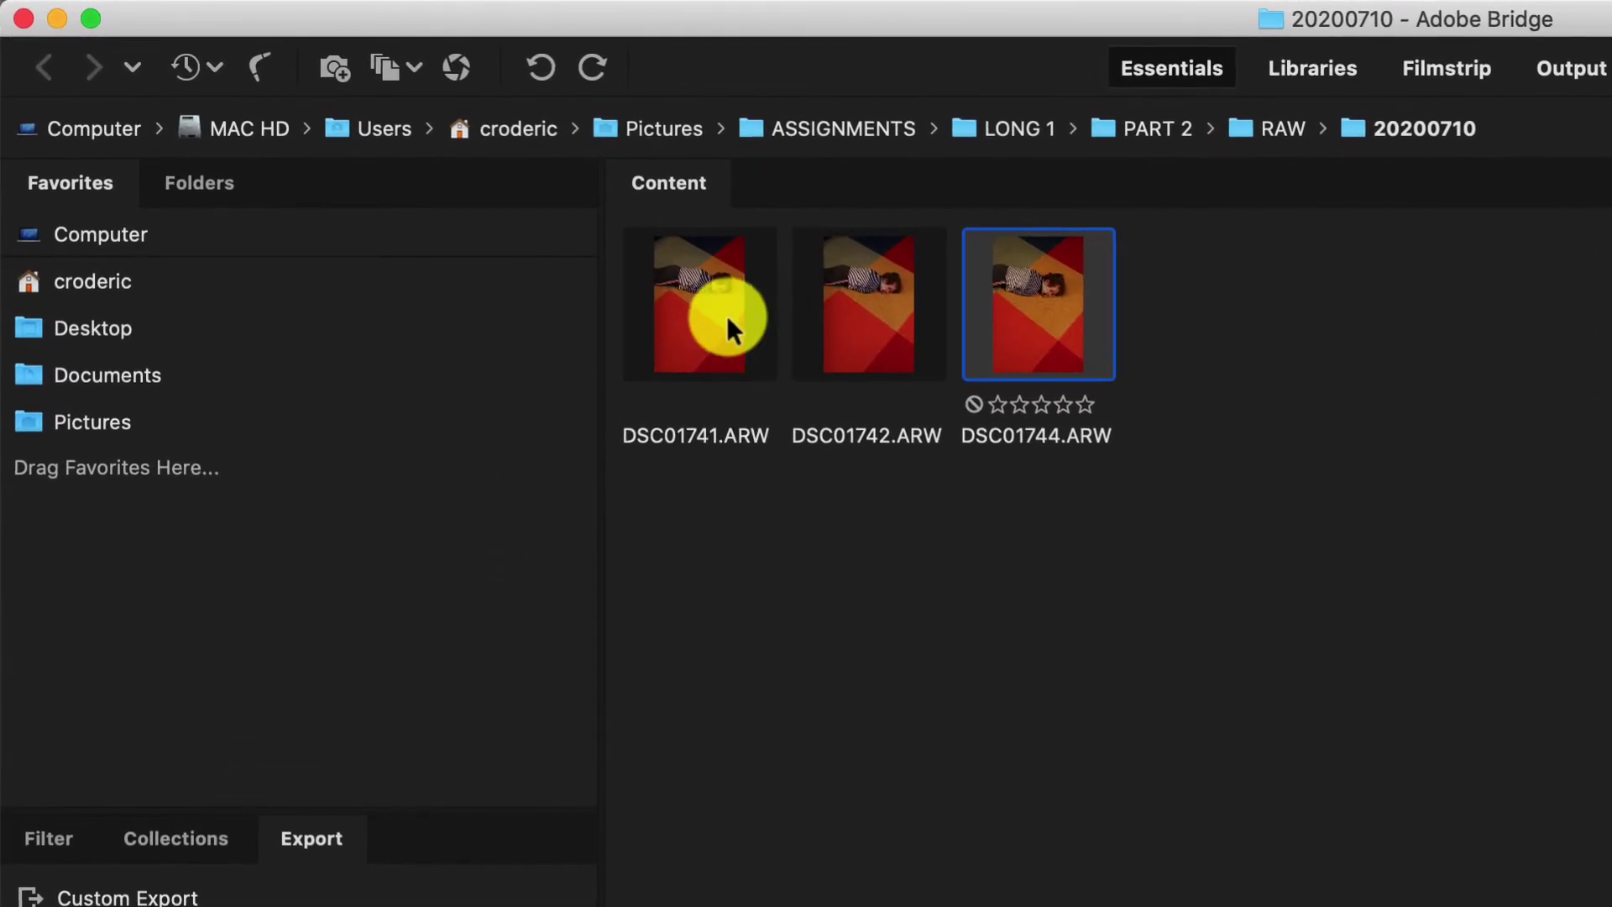
left_click(592, 256)
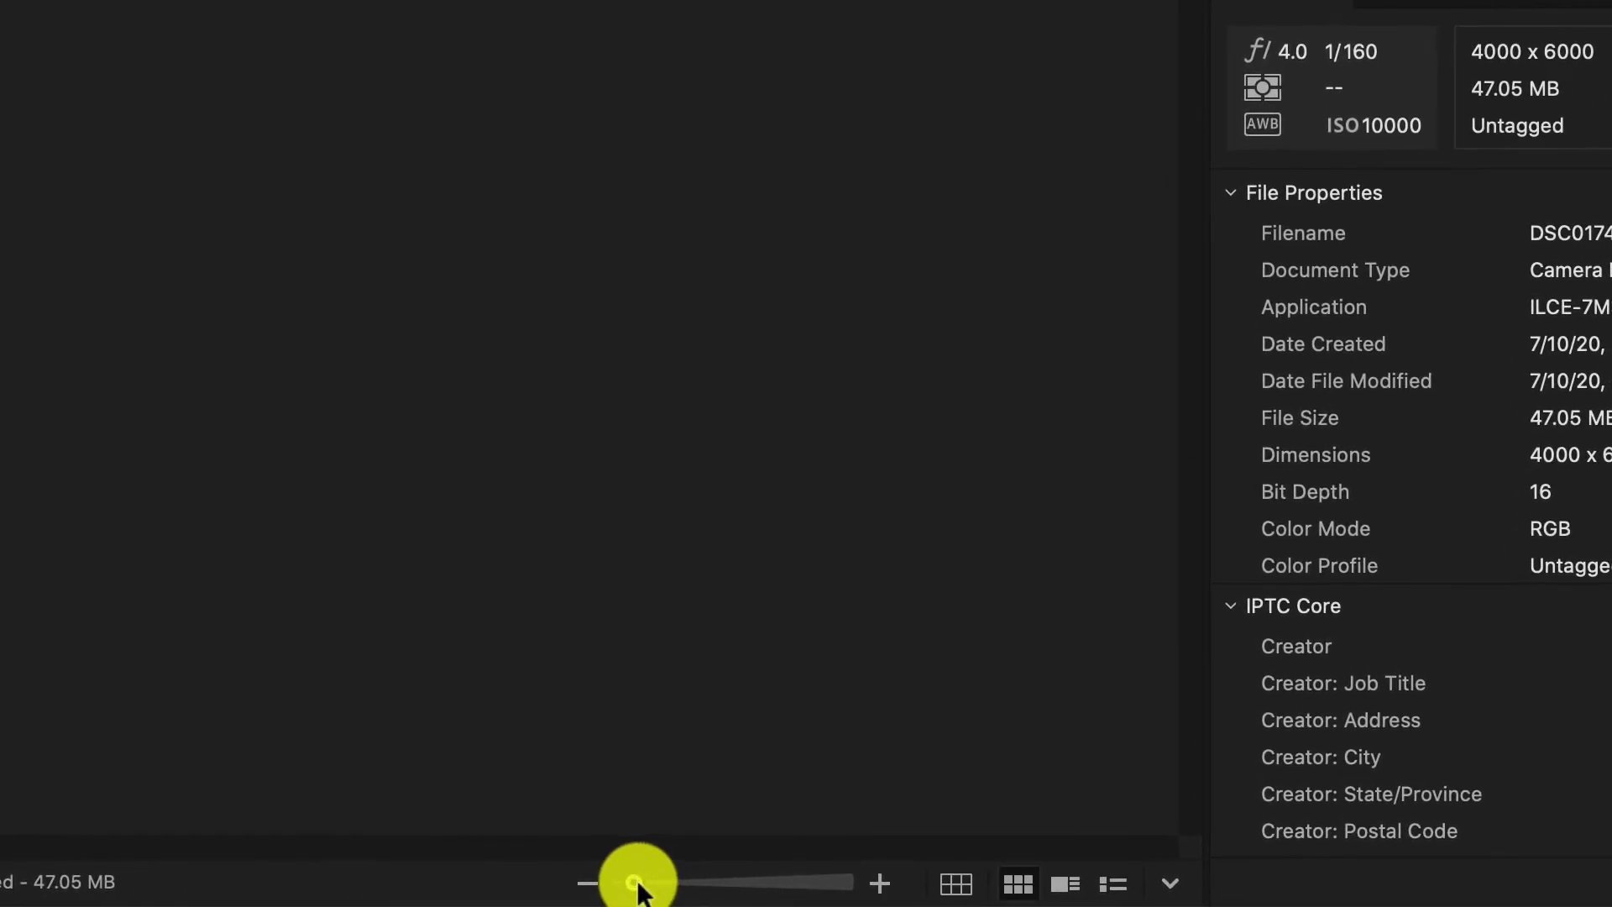
Step: Resize the thumbnails to fit three in one row and toggle Lock Grid on and off
left_click_drag(635, 883, 733, 883)
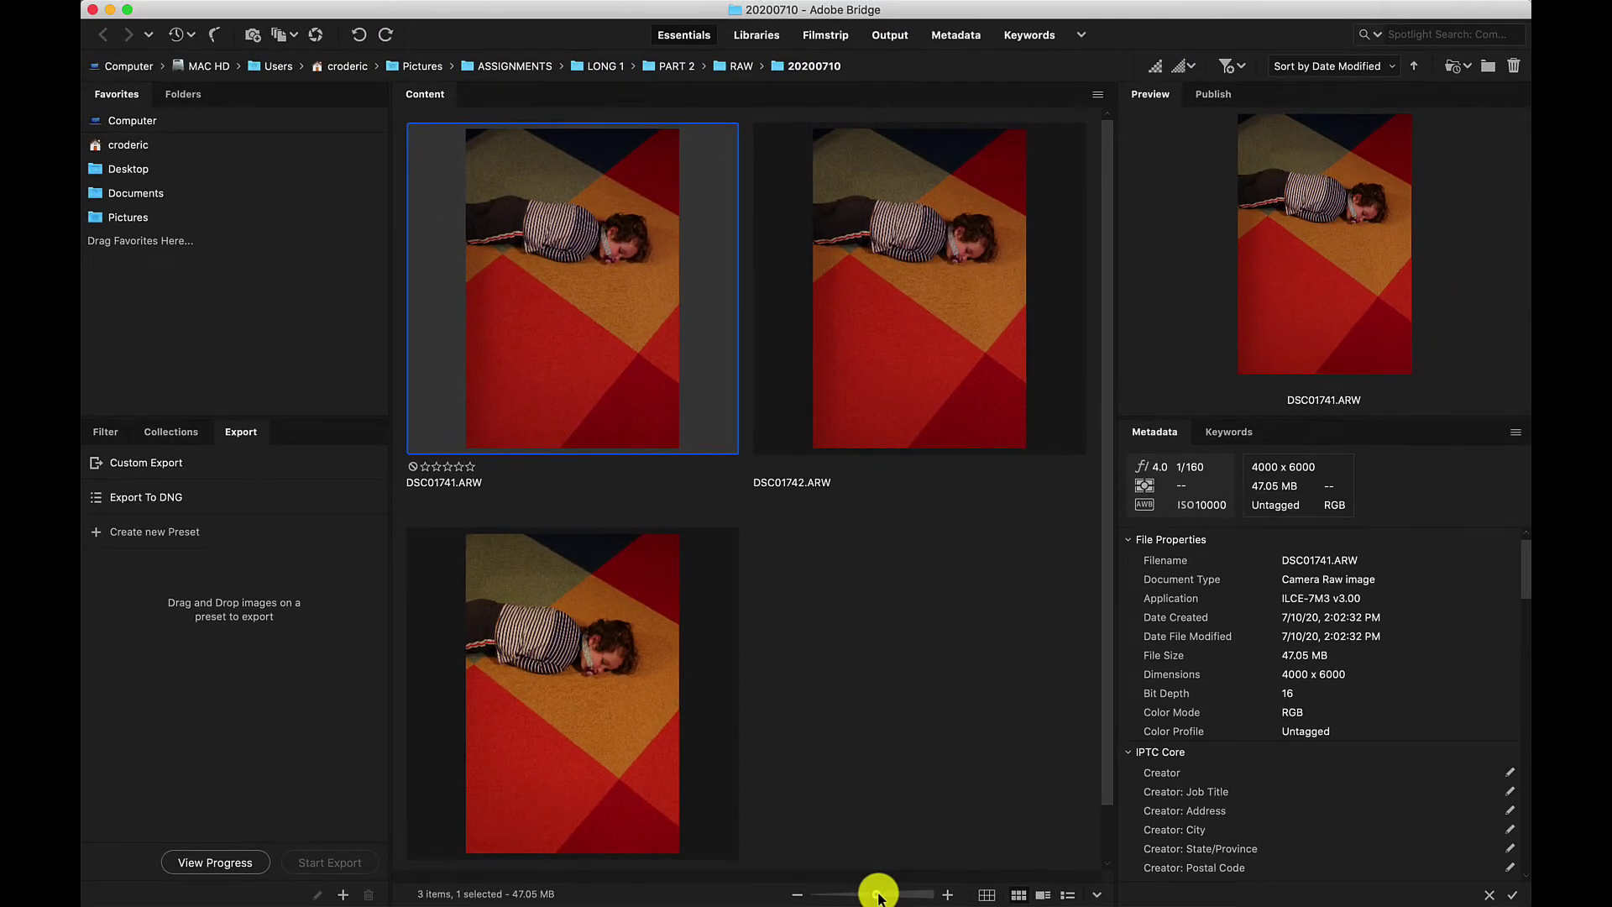
left_click_drag(849, 897, 830, 897)
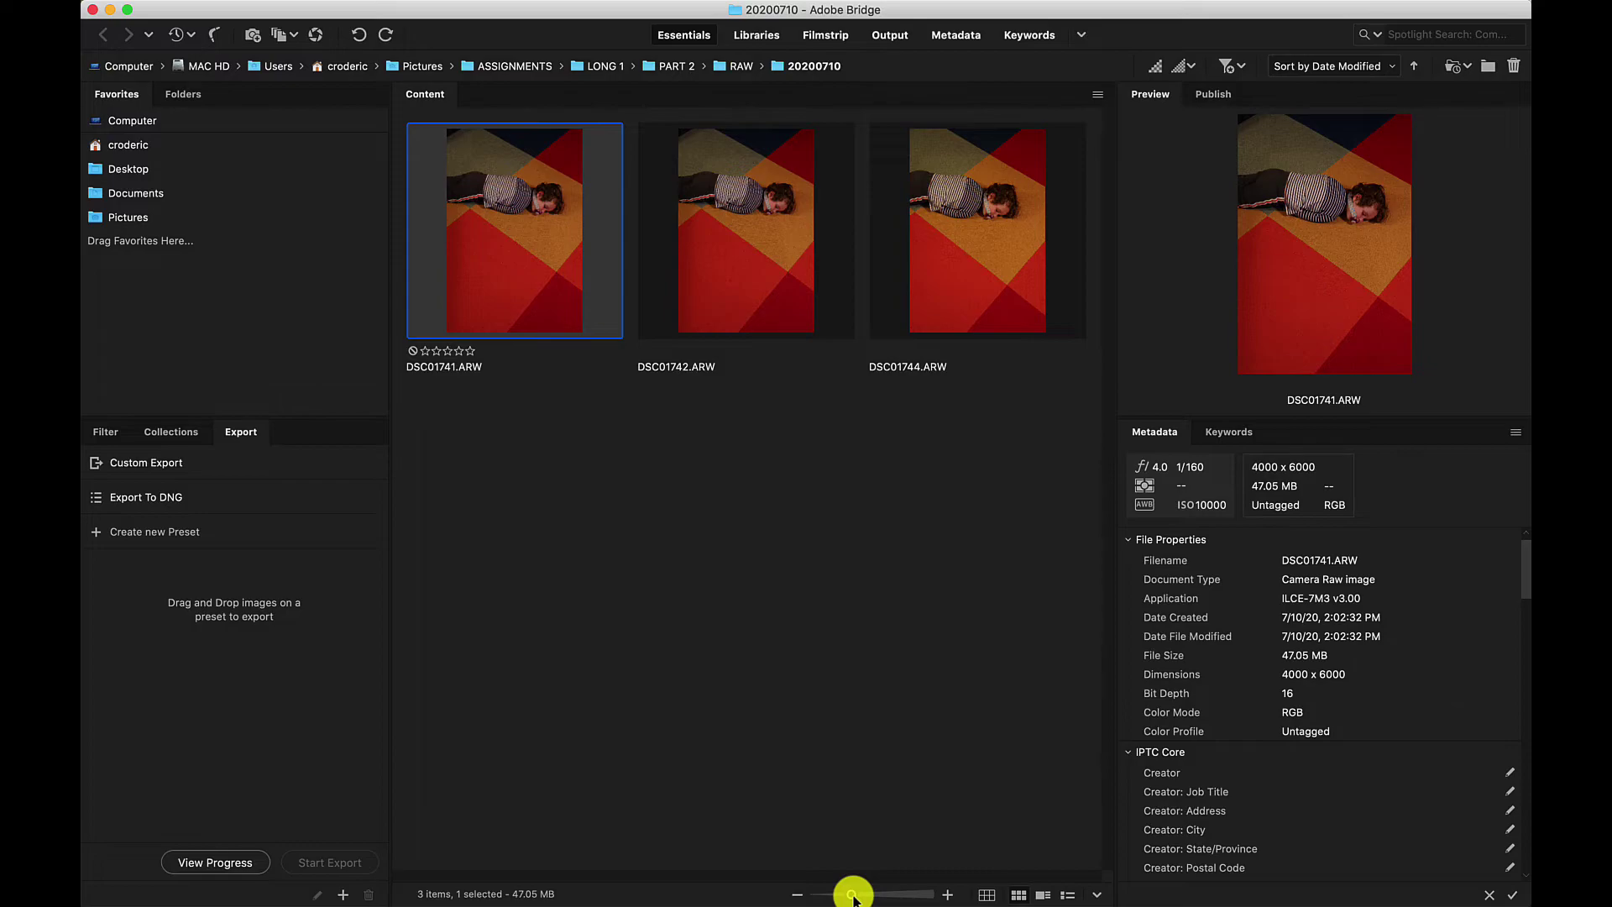
left_click(988, 895)
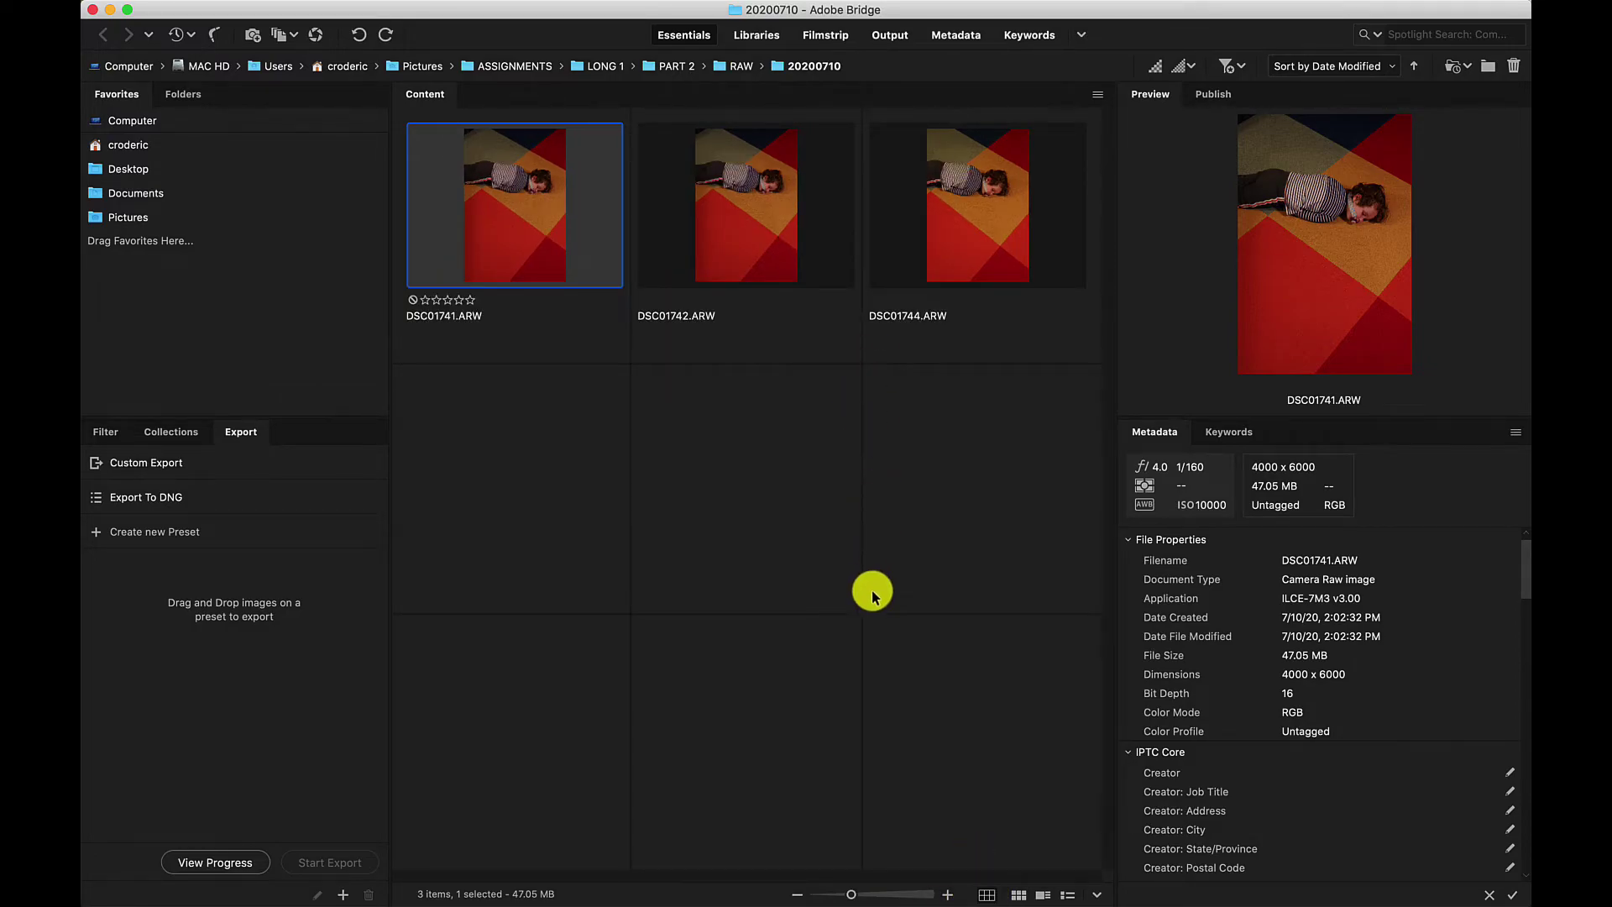
left_click(1018, 895)
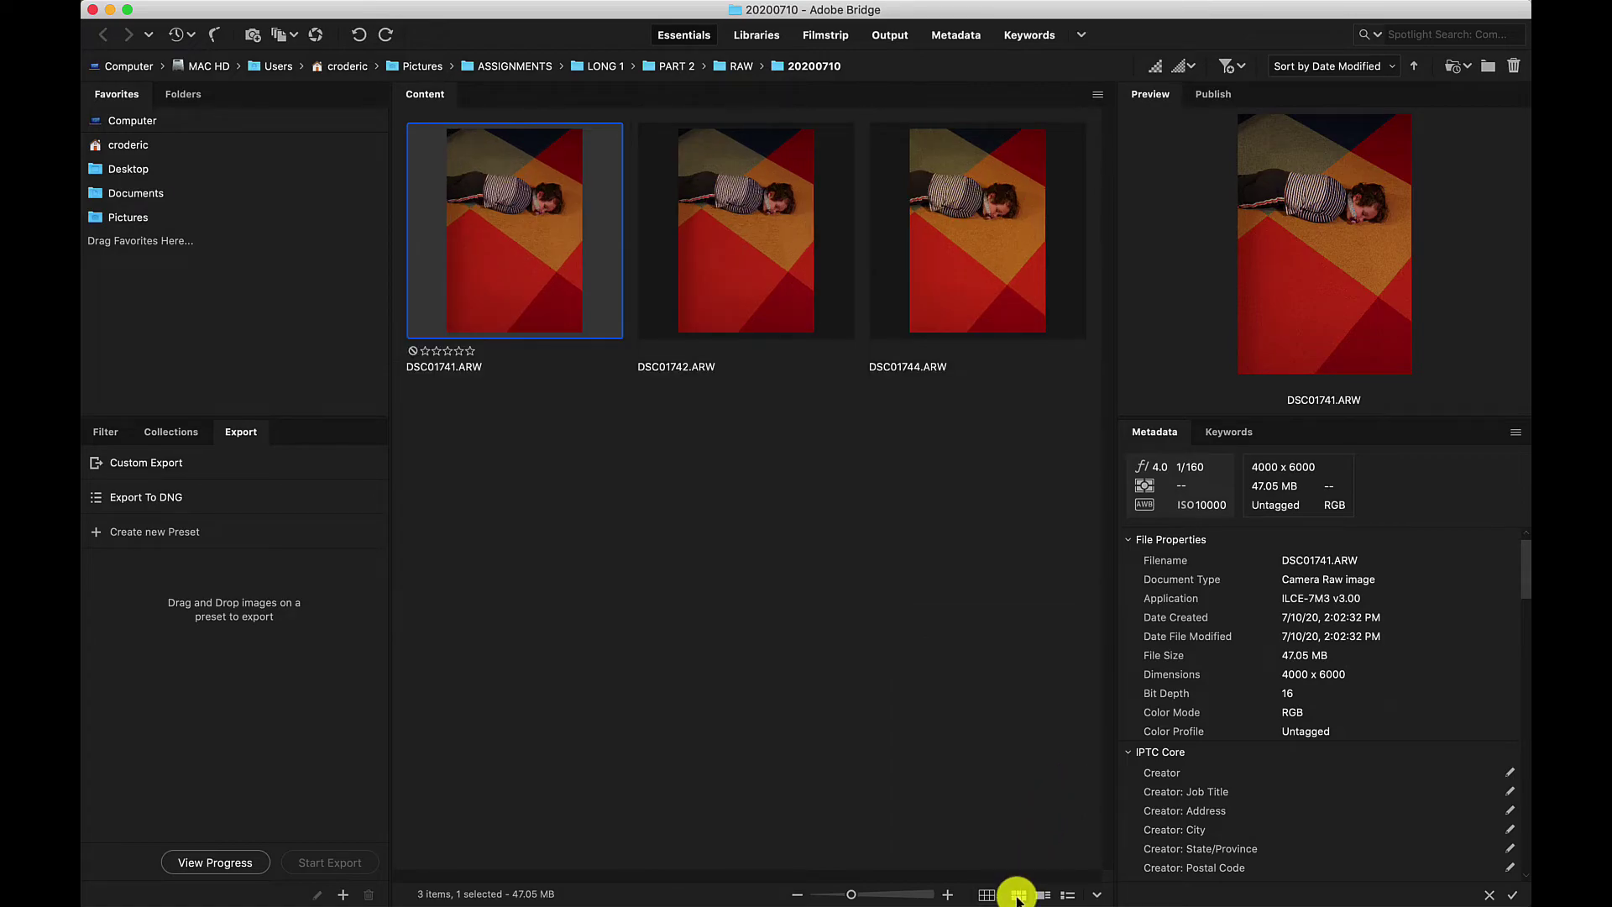
Step: Try the Details and List views, then return to large thumbnails in a single row
left_click(1043, 894)
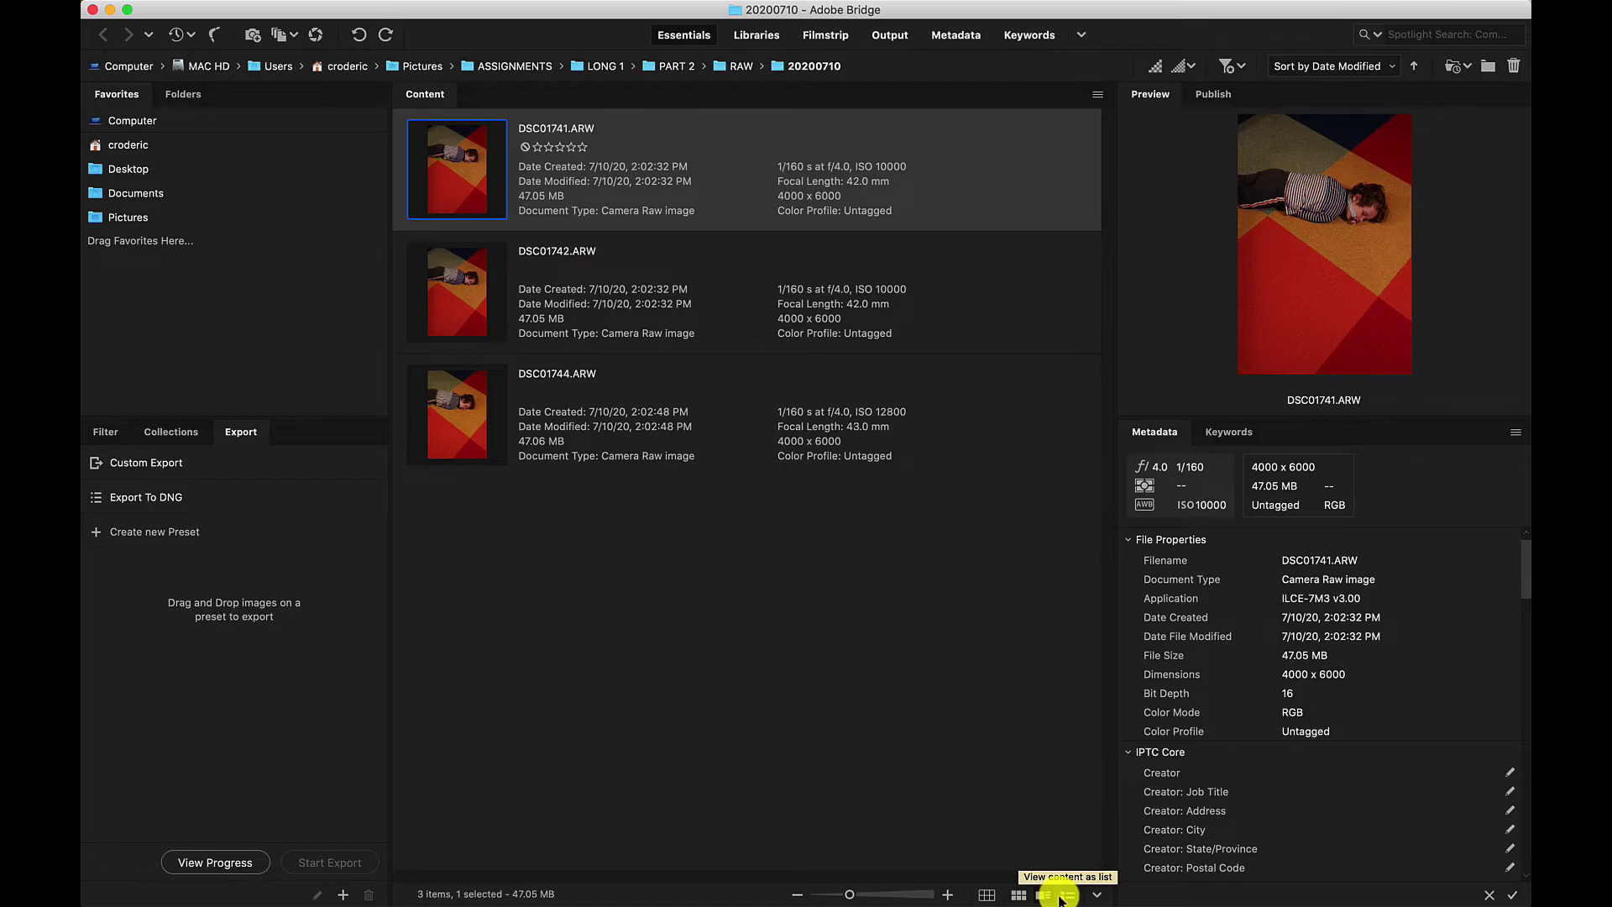
left_click(1068, 896)
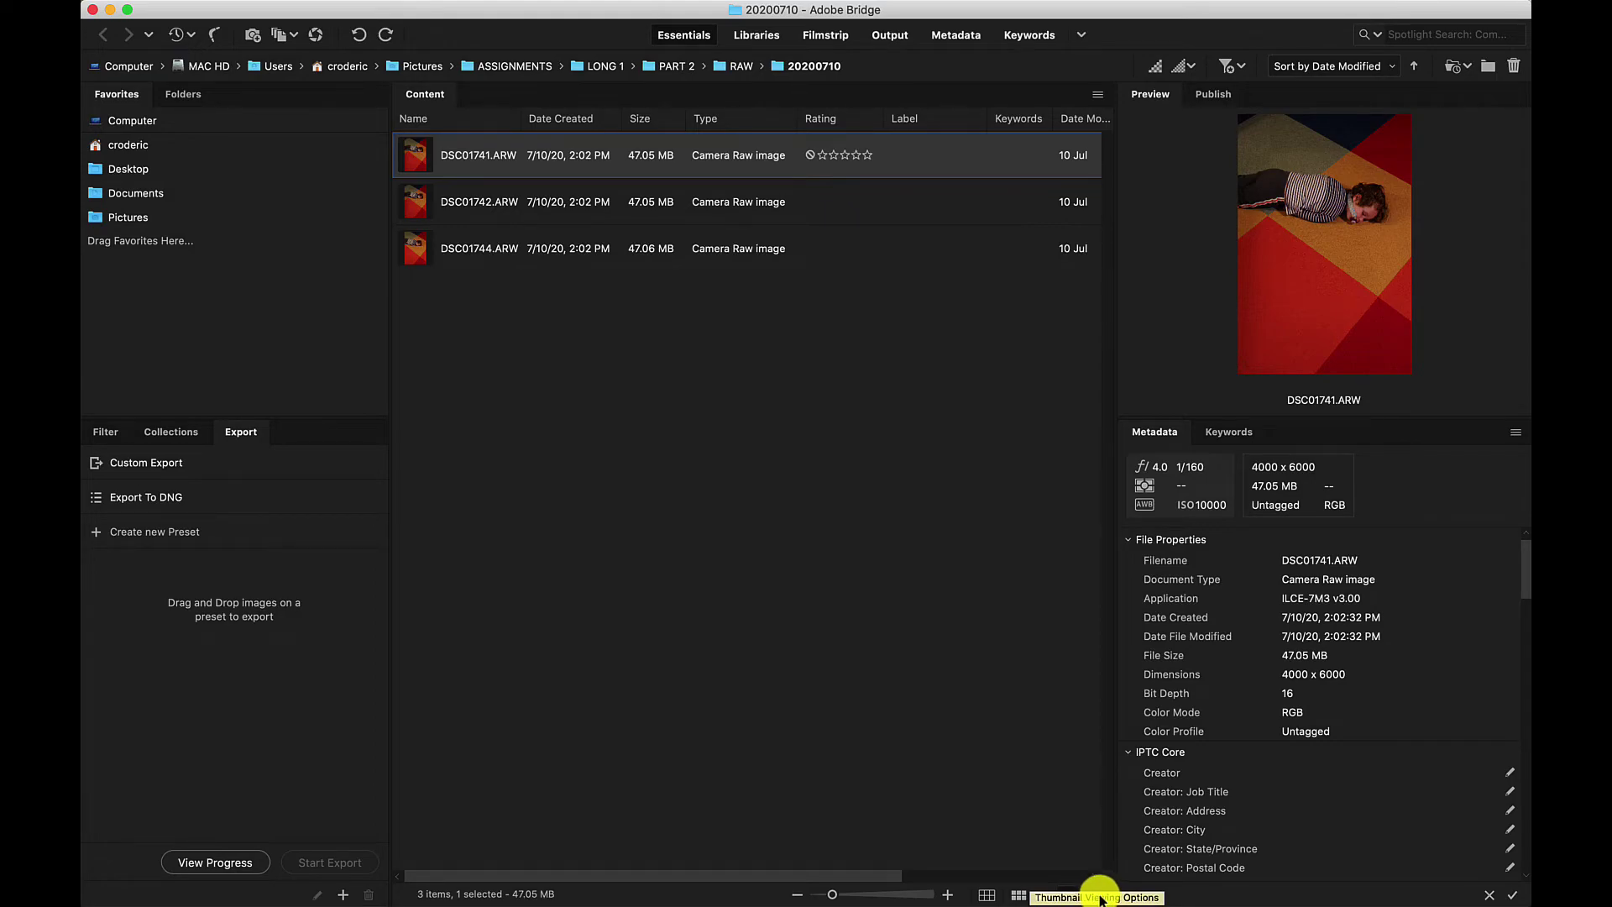
mouse_move(837, 903)
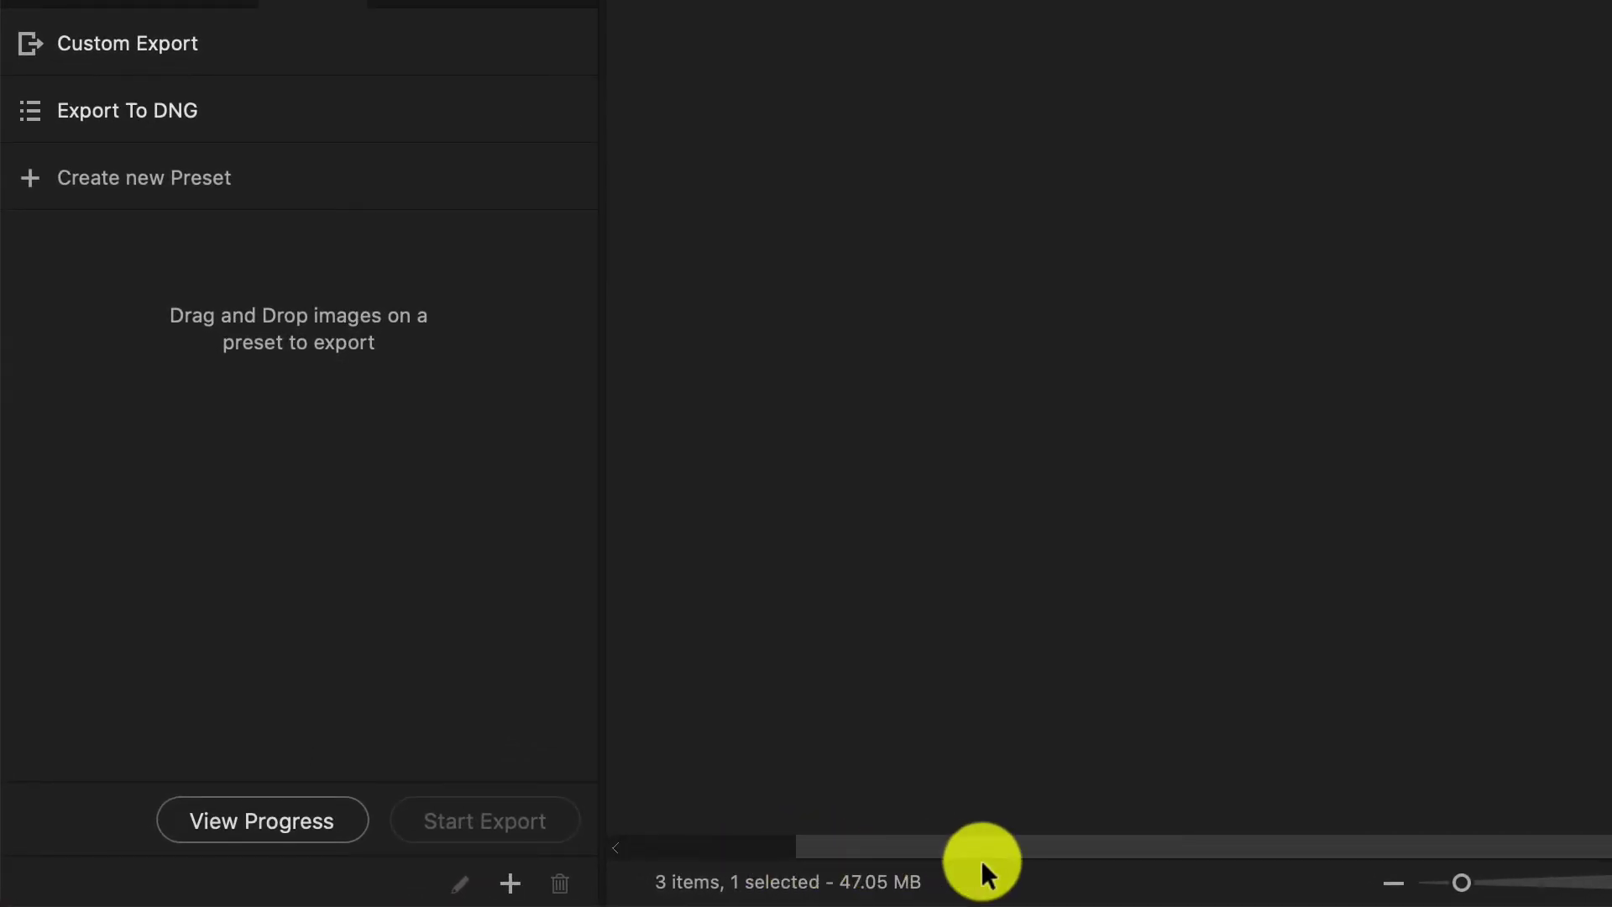
left_click_drag(983, 862, 753, 860)
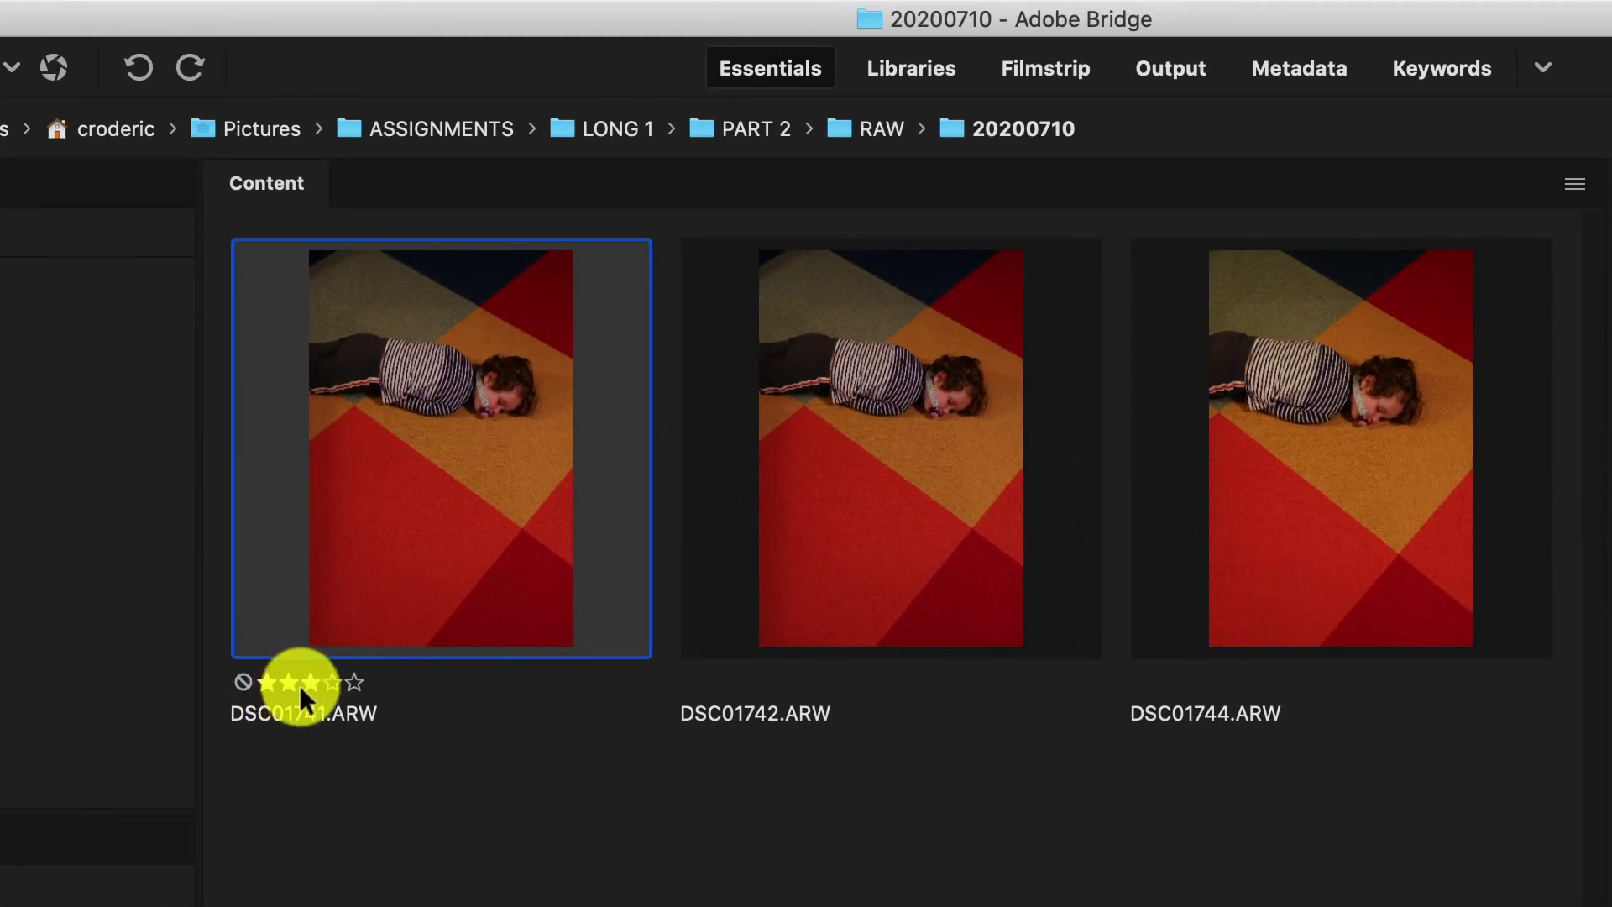
Step: Give DSC01741 and DSC01742 four-star ratings, then select DSC01744 for rating
left_click(268, 683)
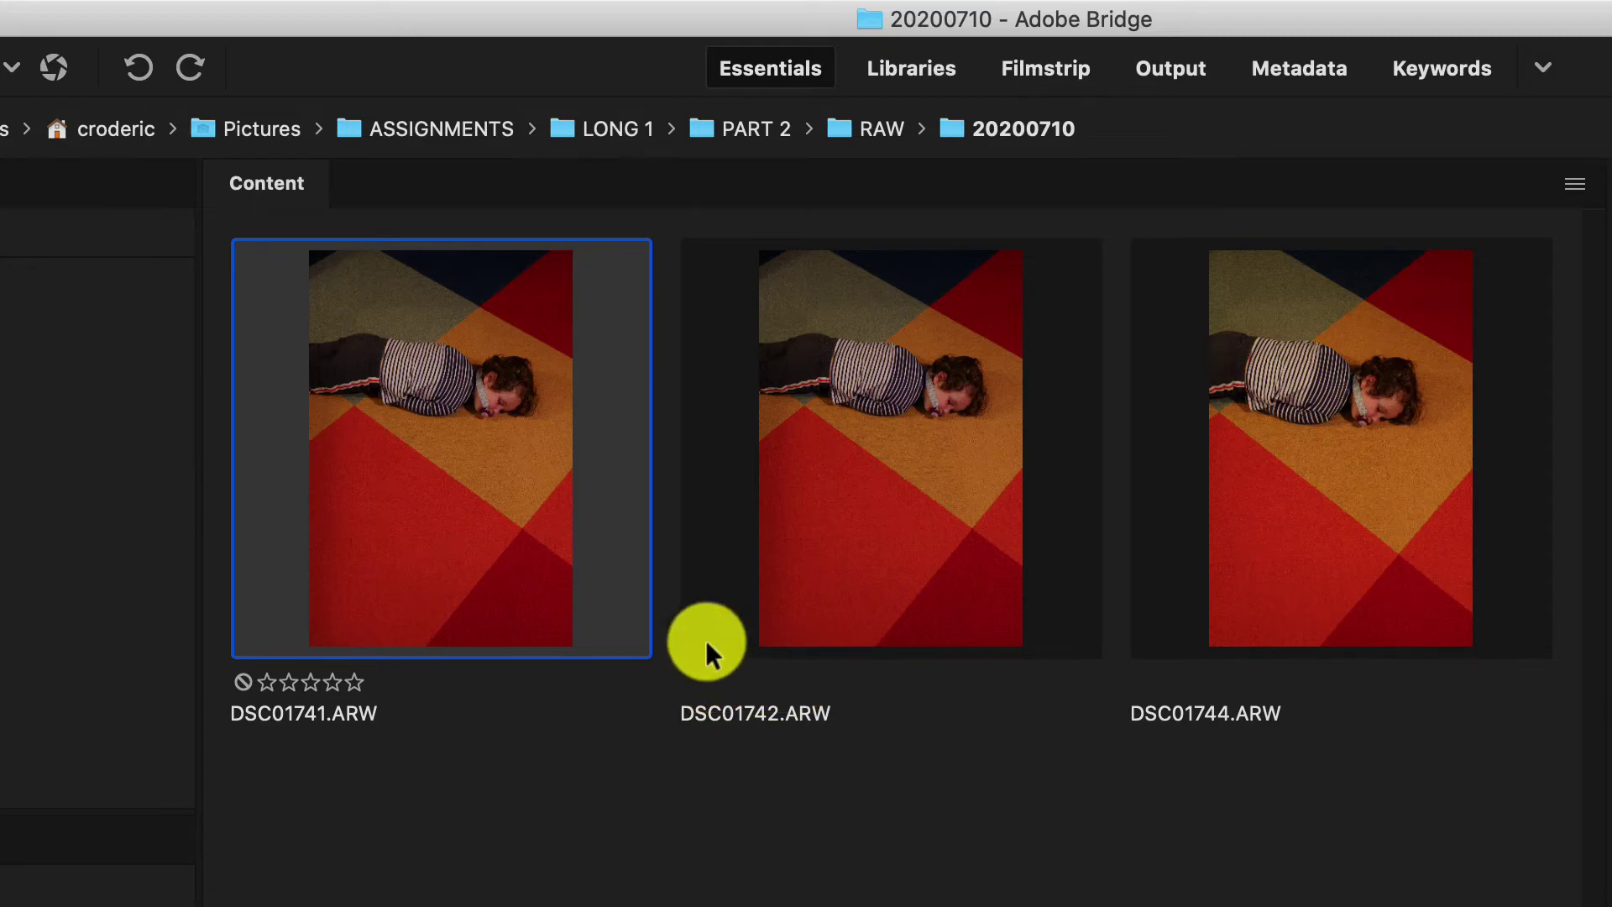
left_click(744, 586)
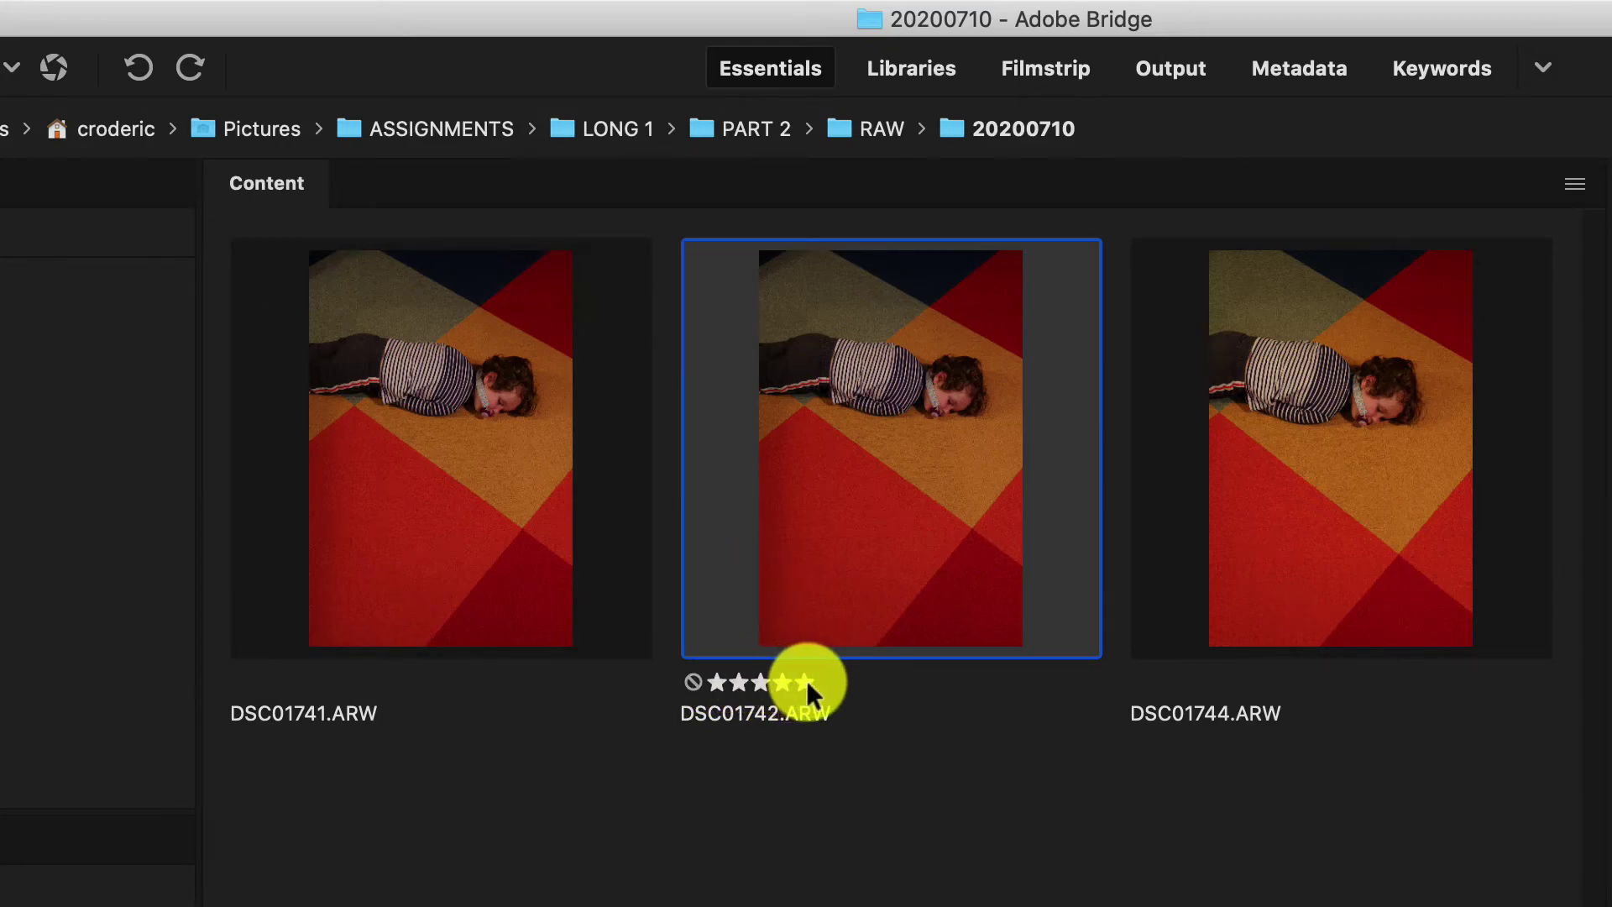
left_click(463, 553)
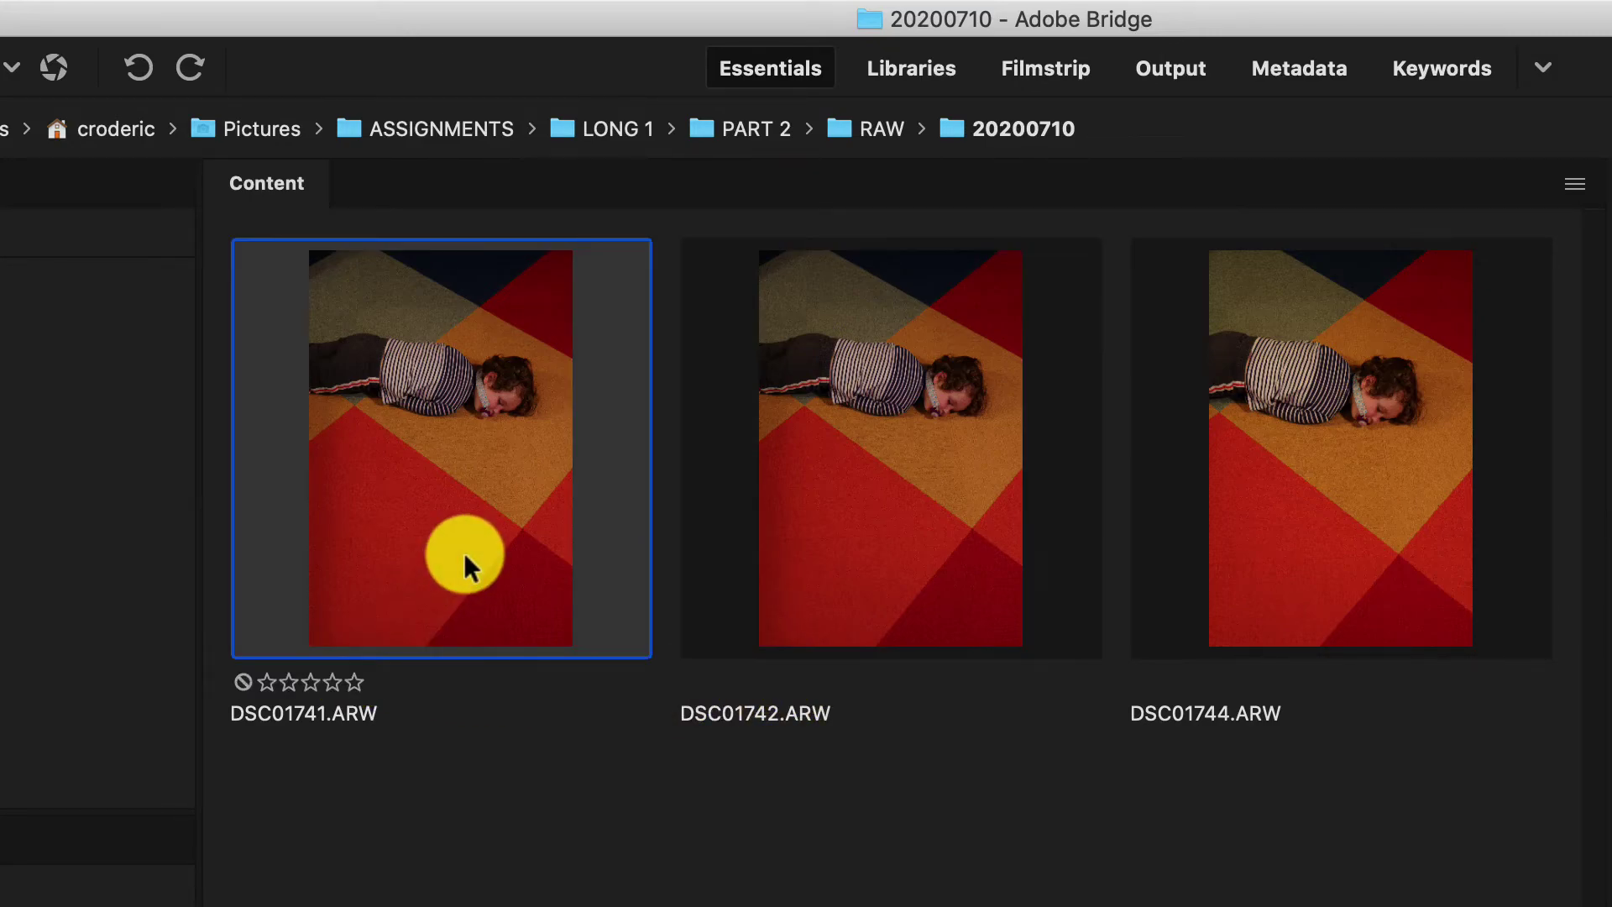
left_click(329, 676)
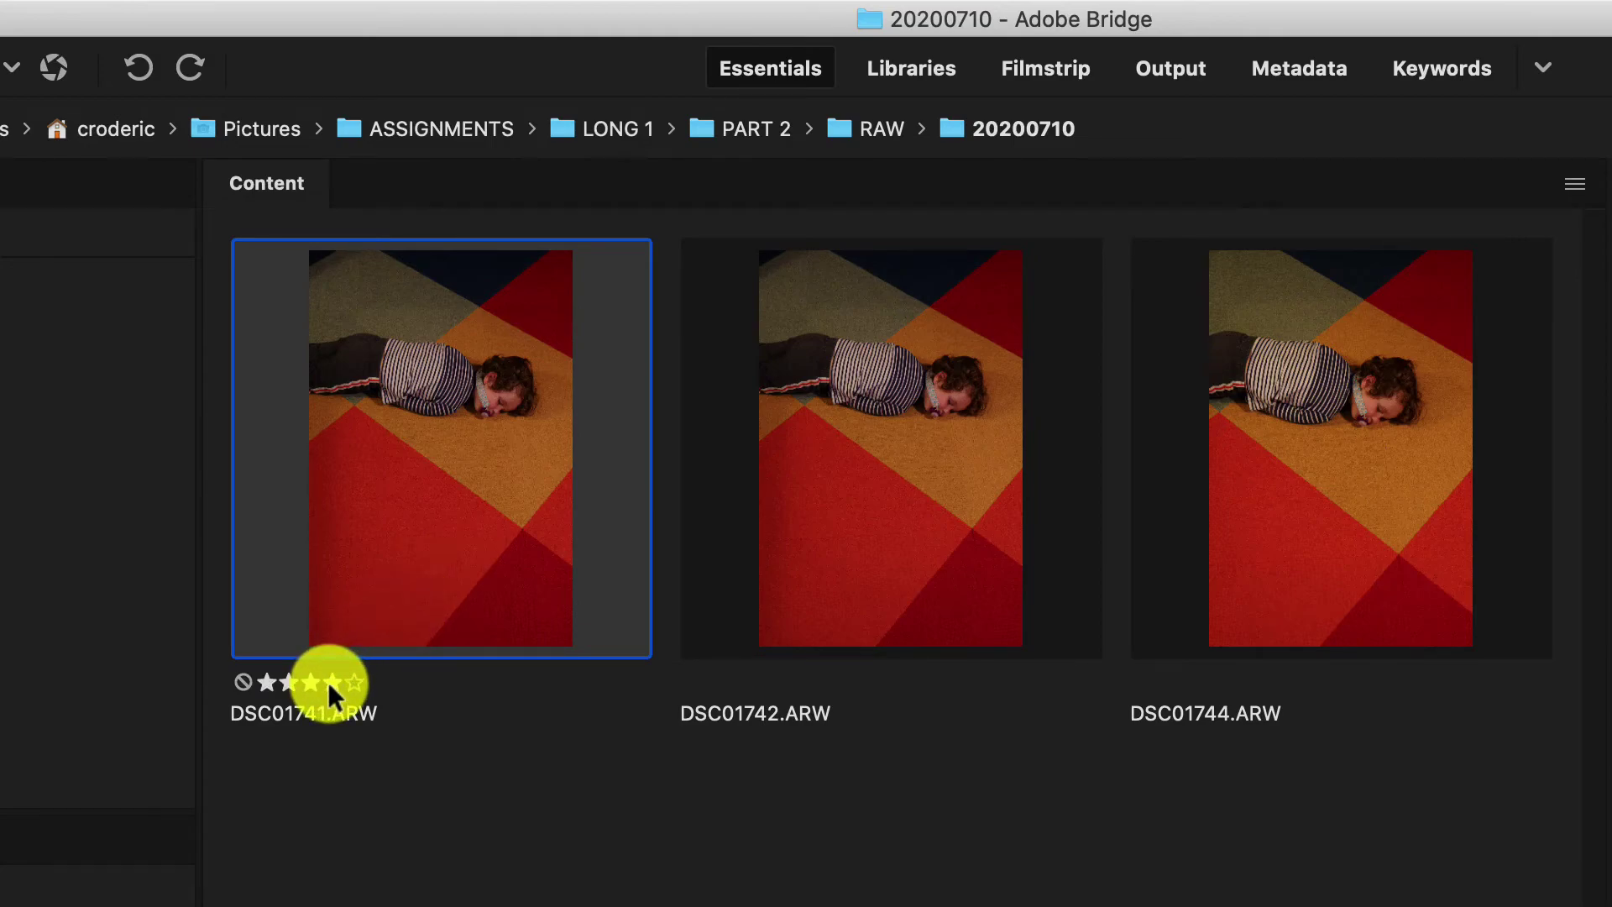
left_click(813, 574)
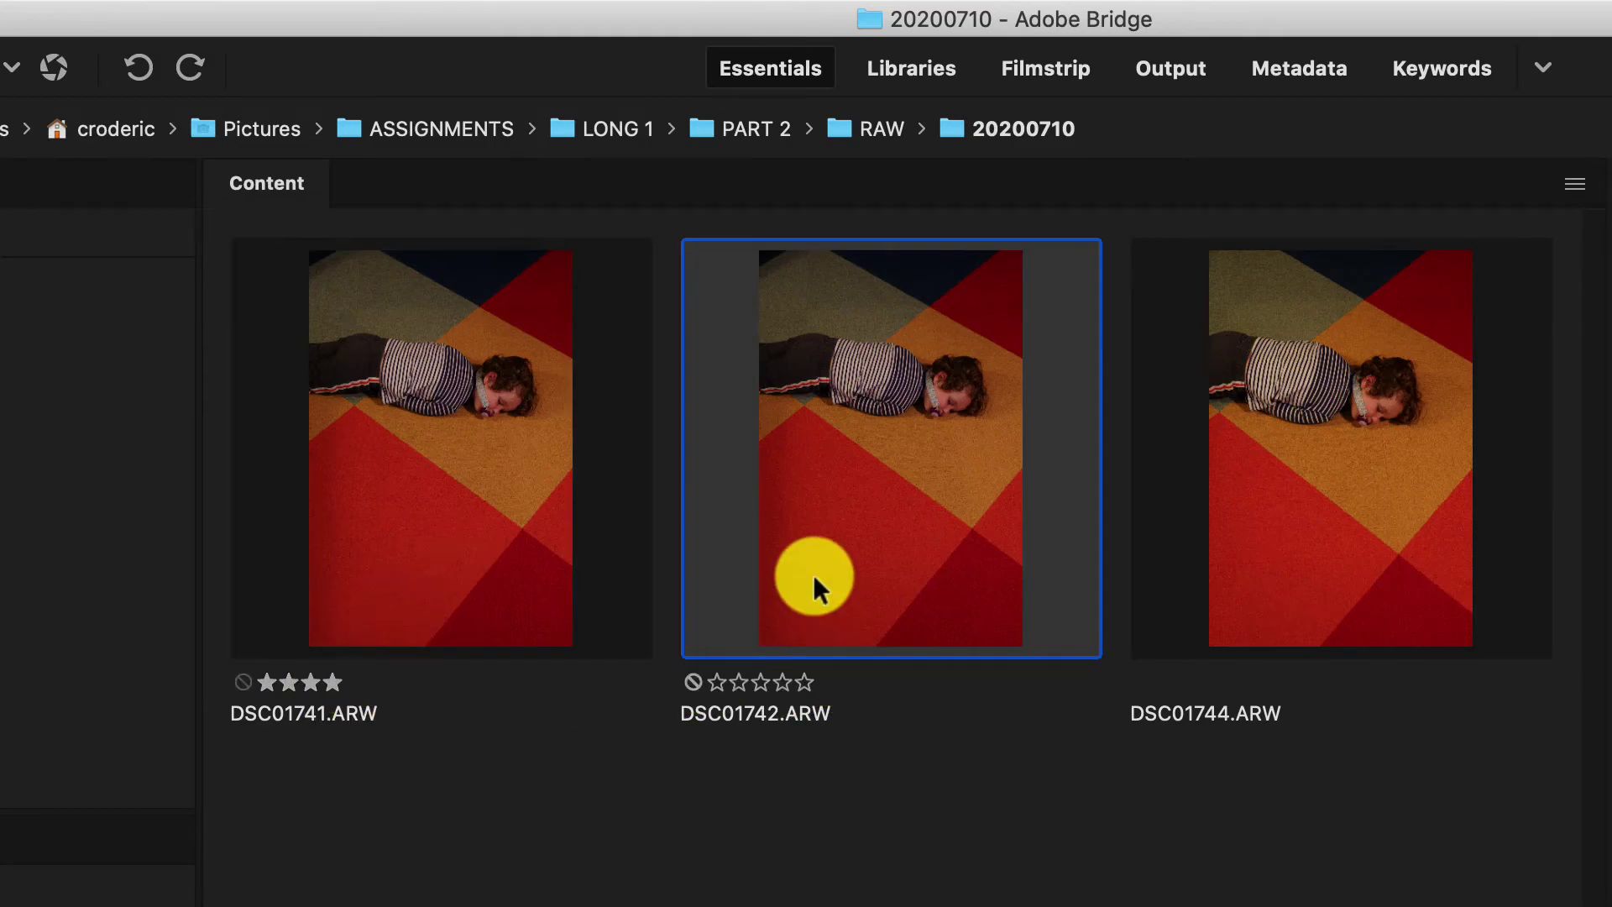
left_click(781, 682)
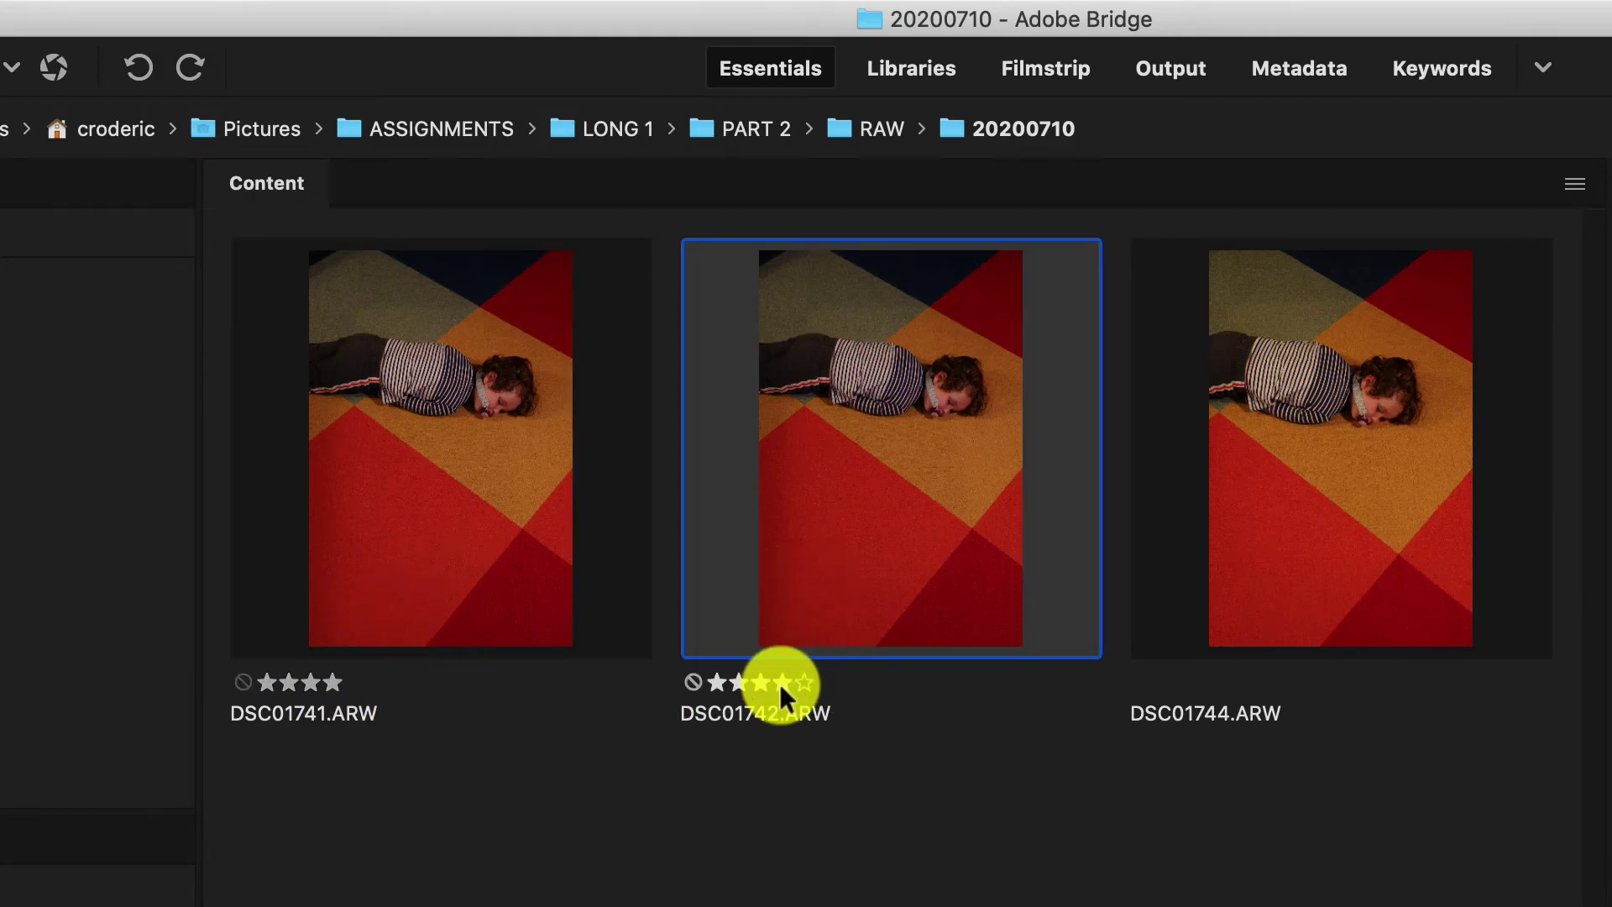
left_click(1244, 578)
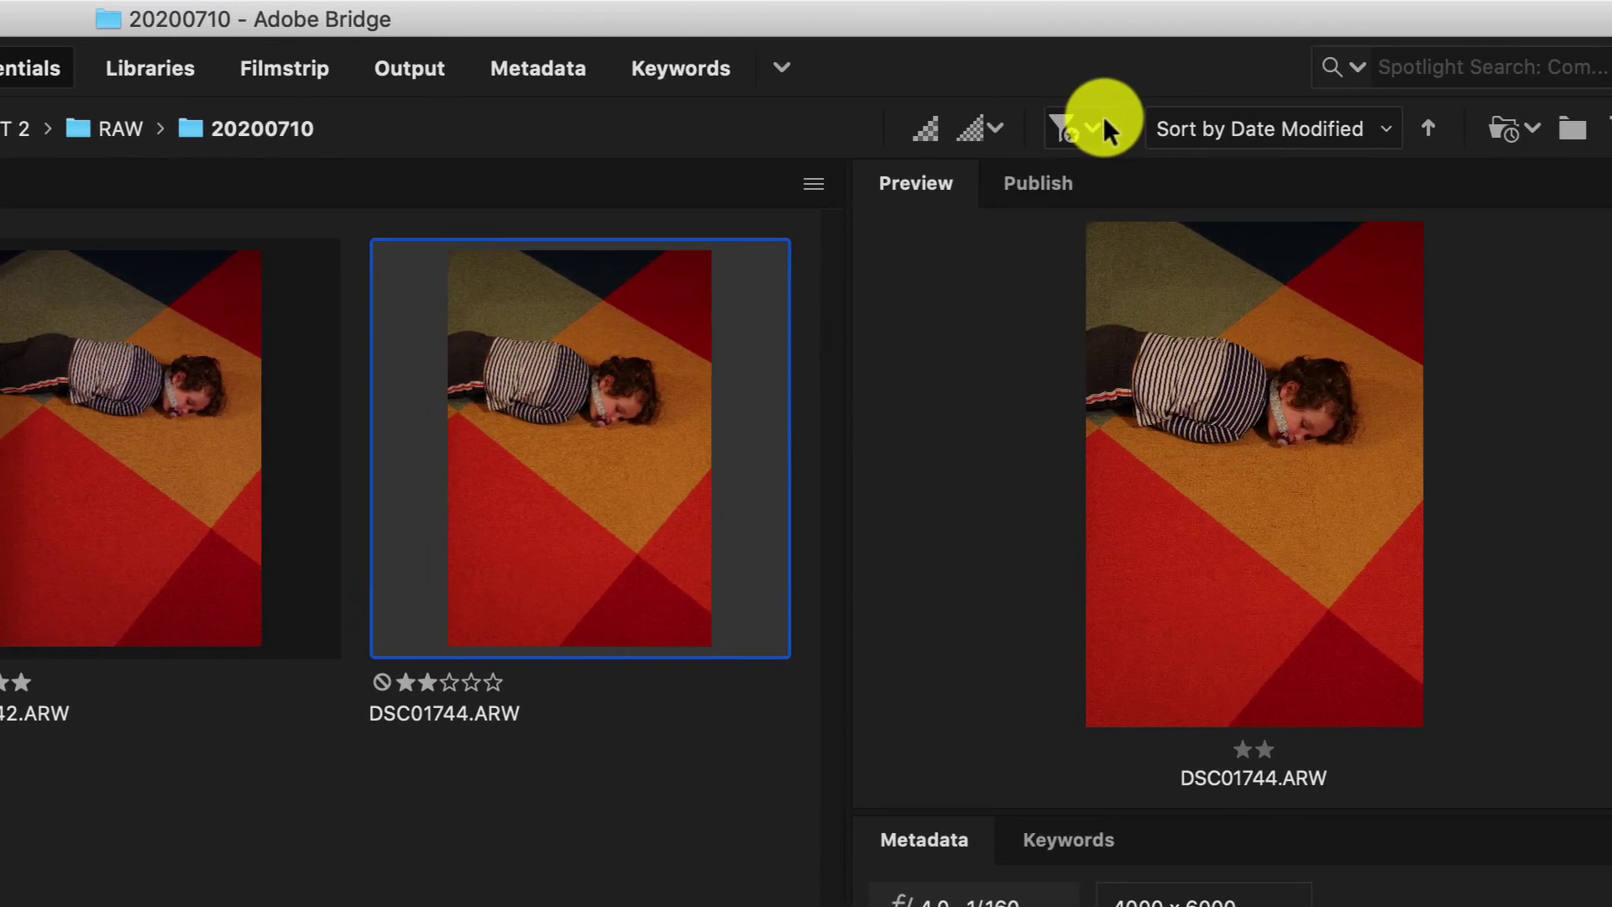
Step: Filter to four-plus stars, rate DSC01742 five stars, then filter to 5-star photos only
left_click(1039, 124)
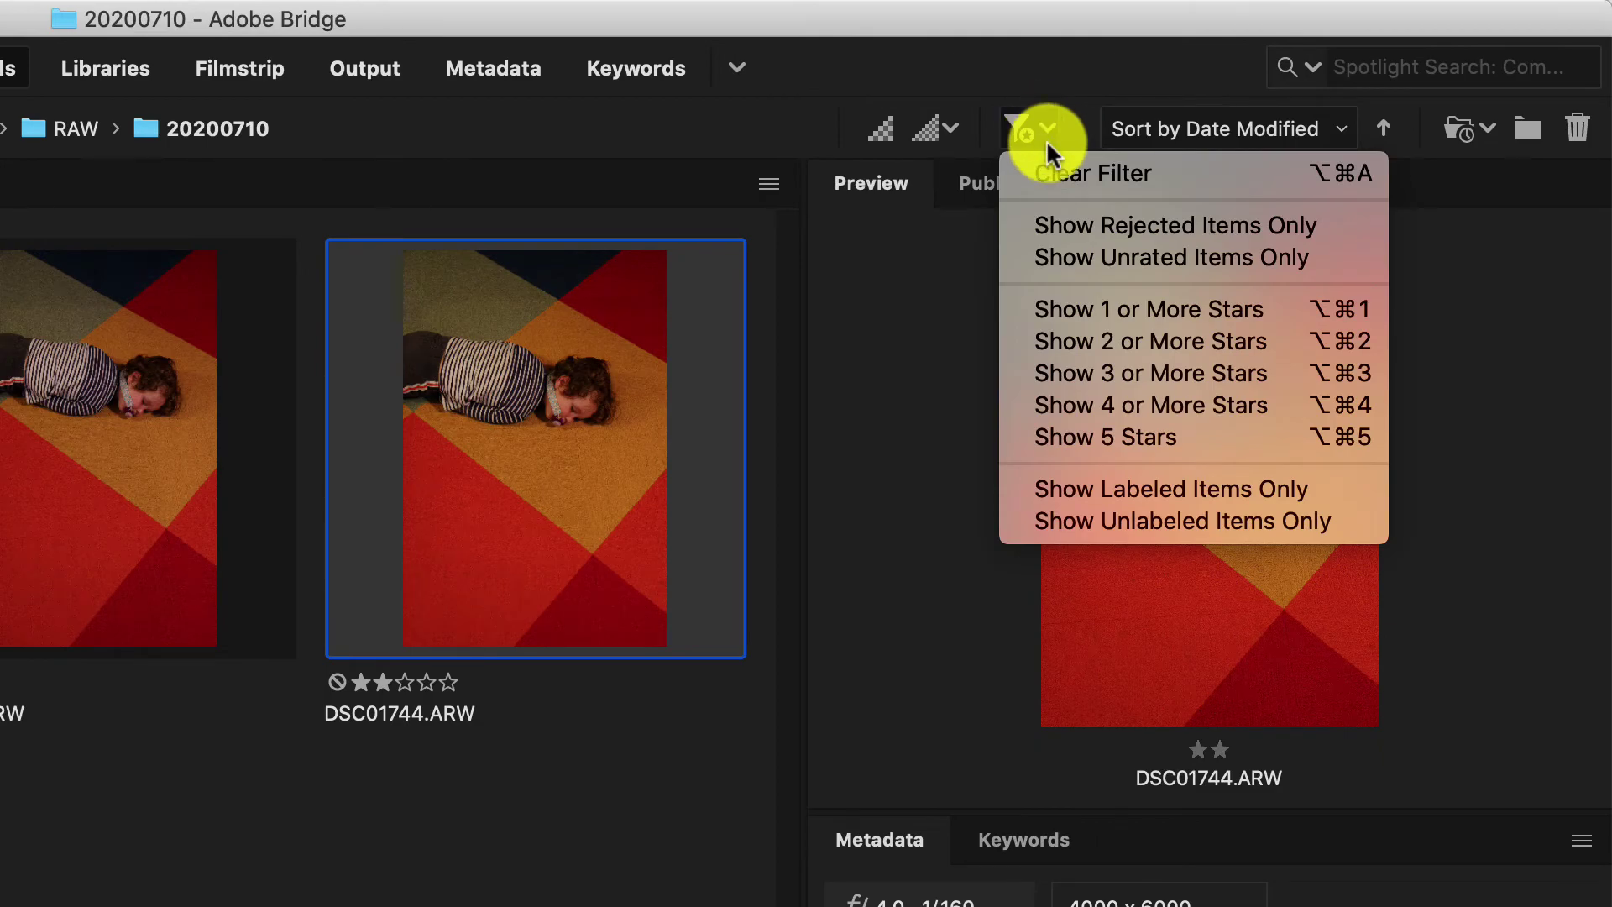
left_click(1073, 397)
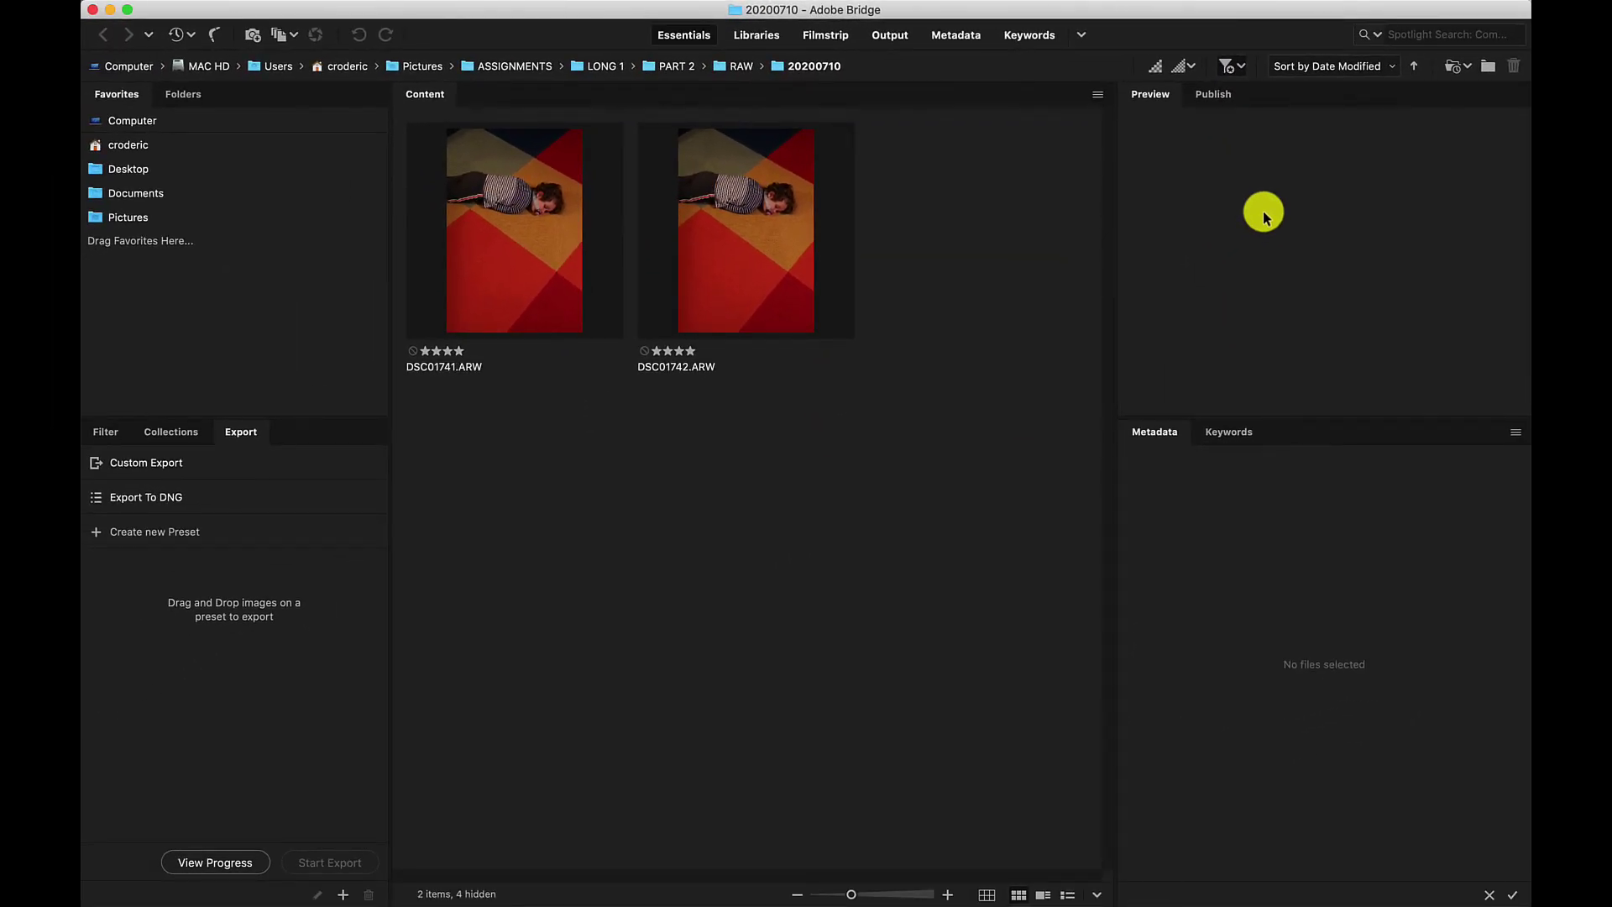
left_click(696, 349)
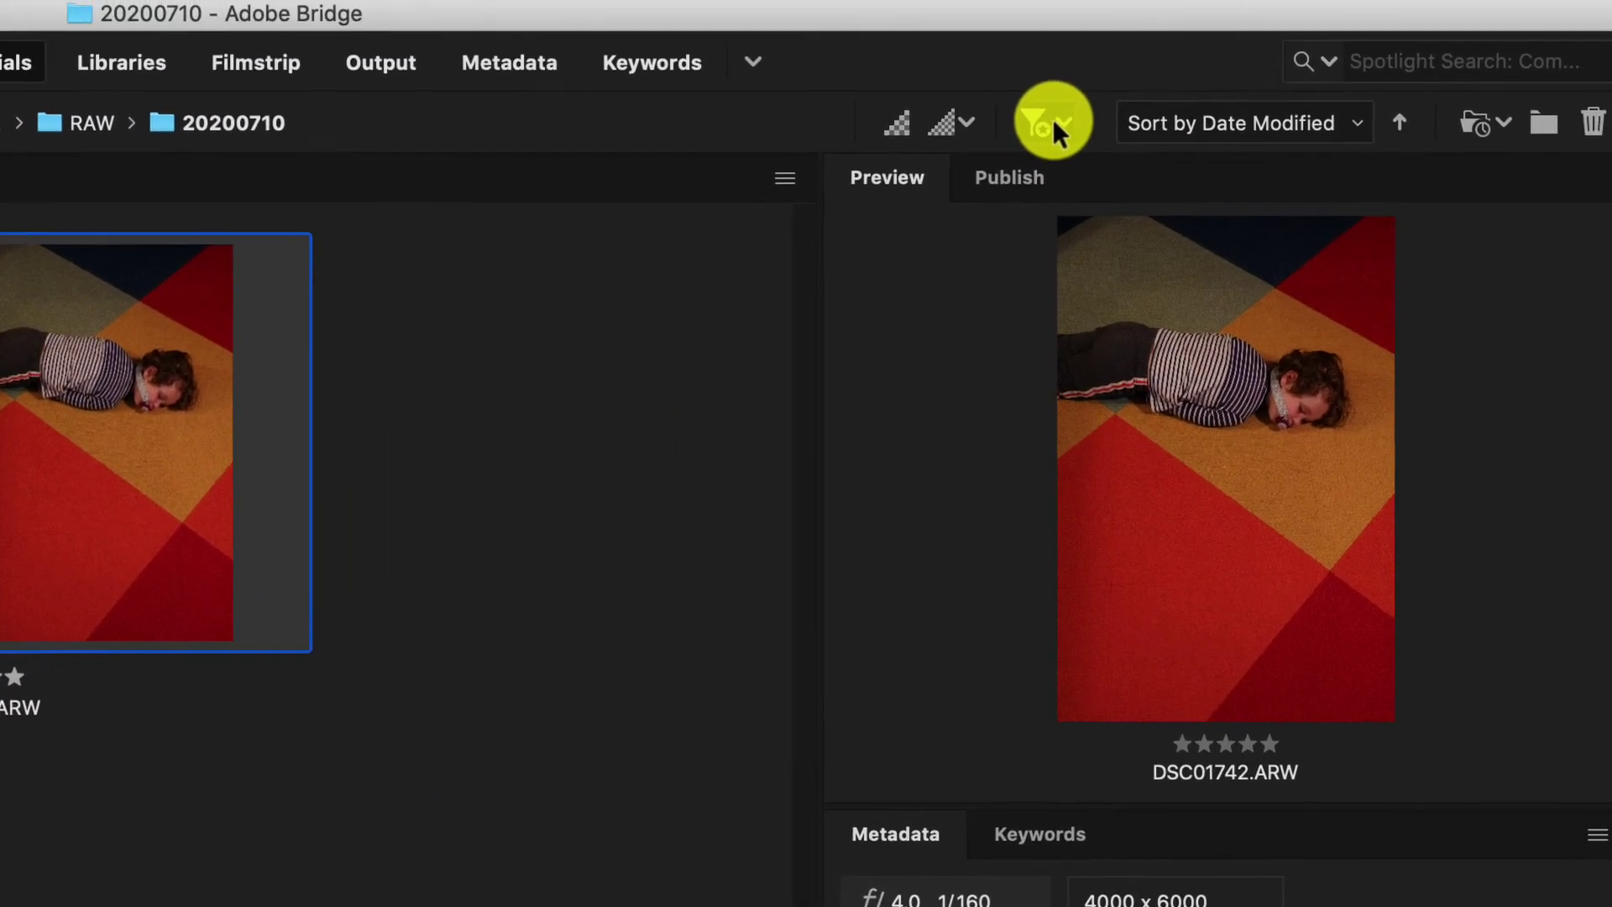
left_click(1049, 121)
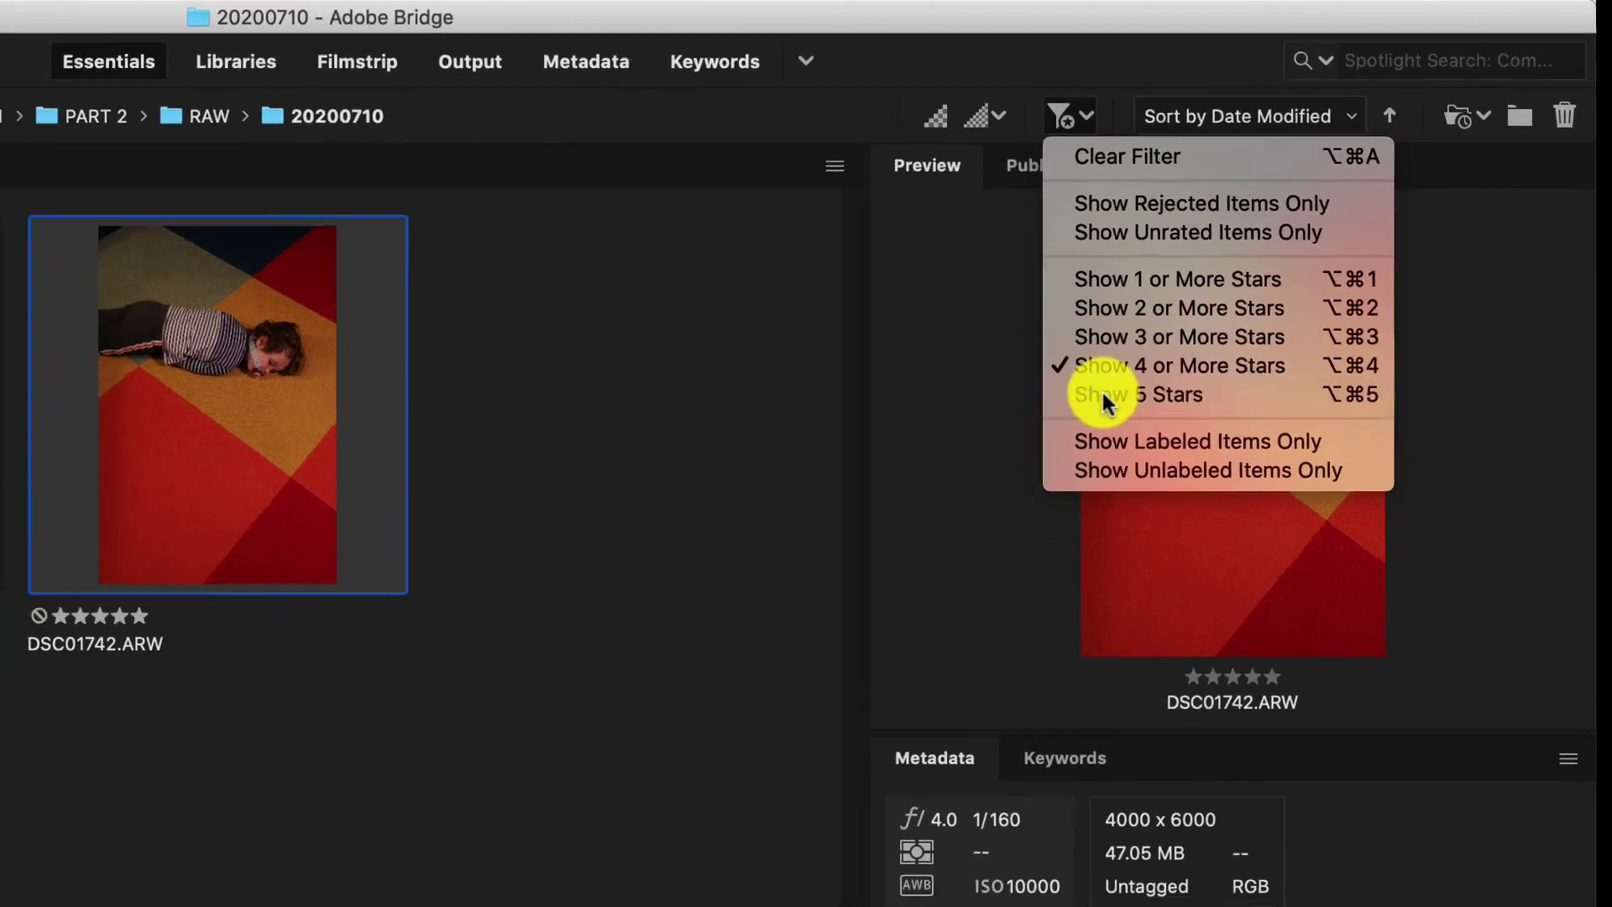
left_click(1088, 453)
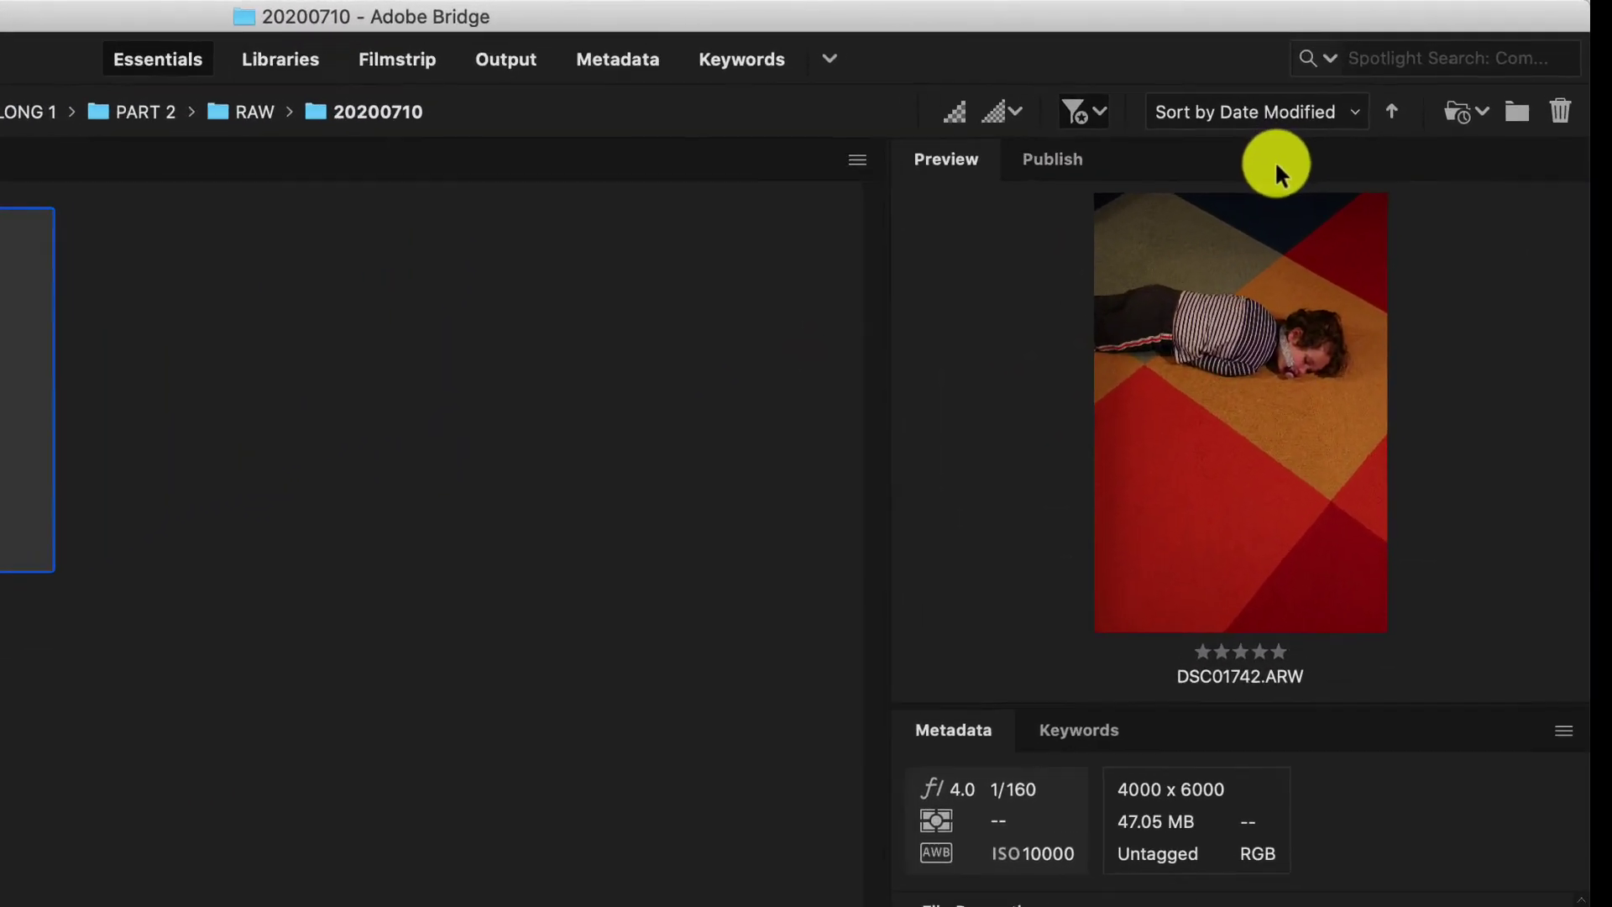
left_click(1340, 67)
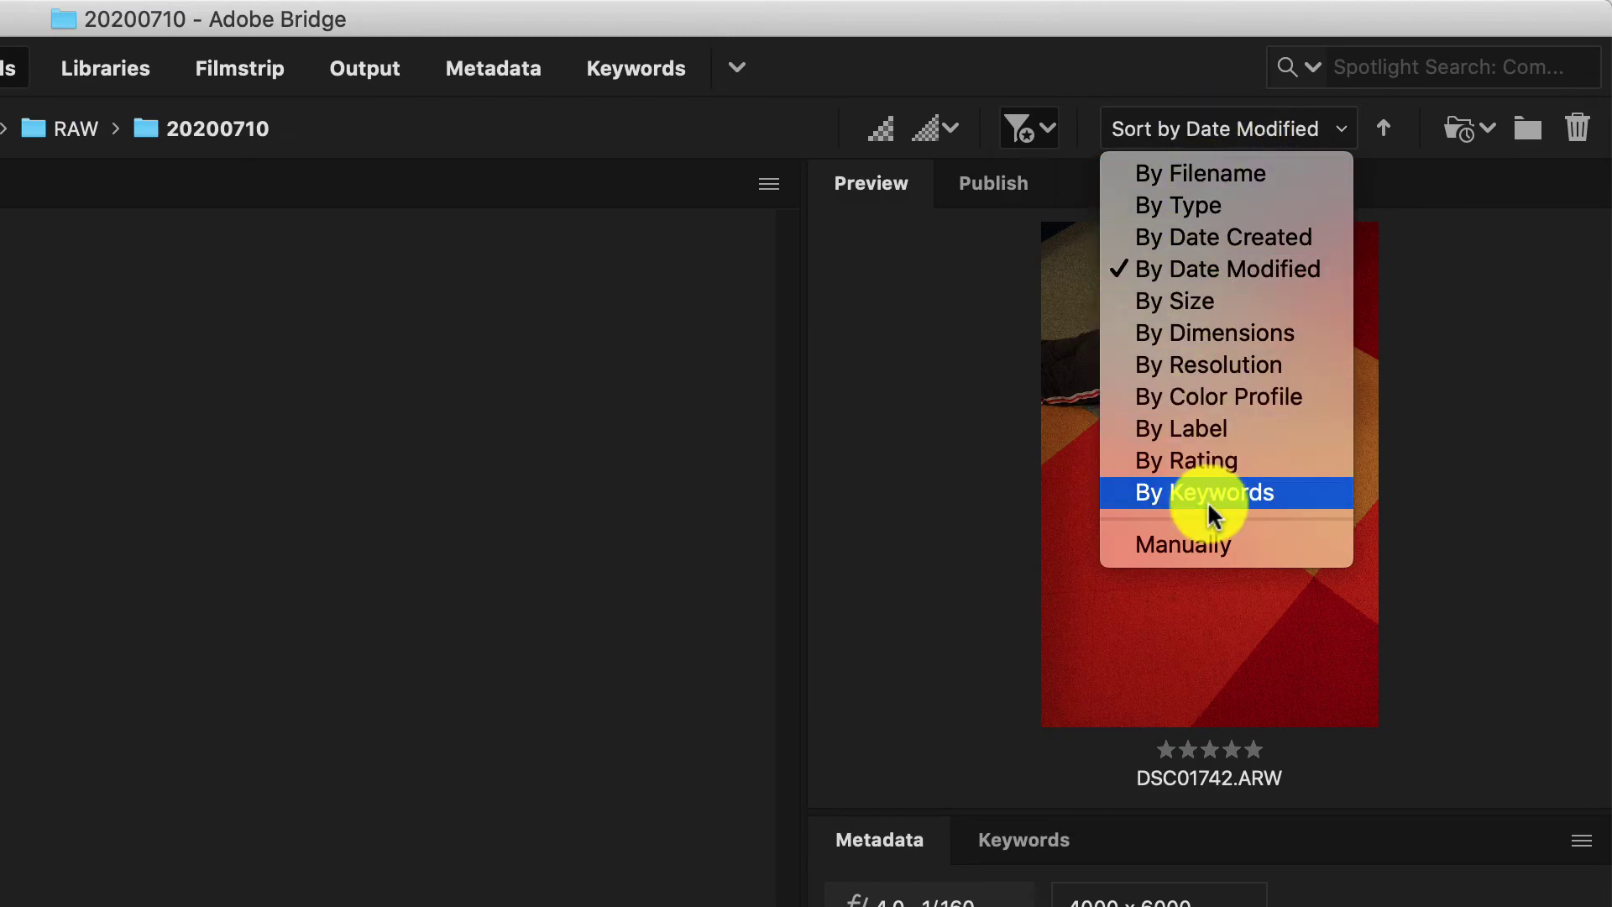
left_click(1175, 57)
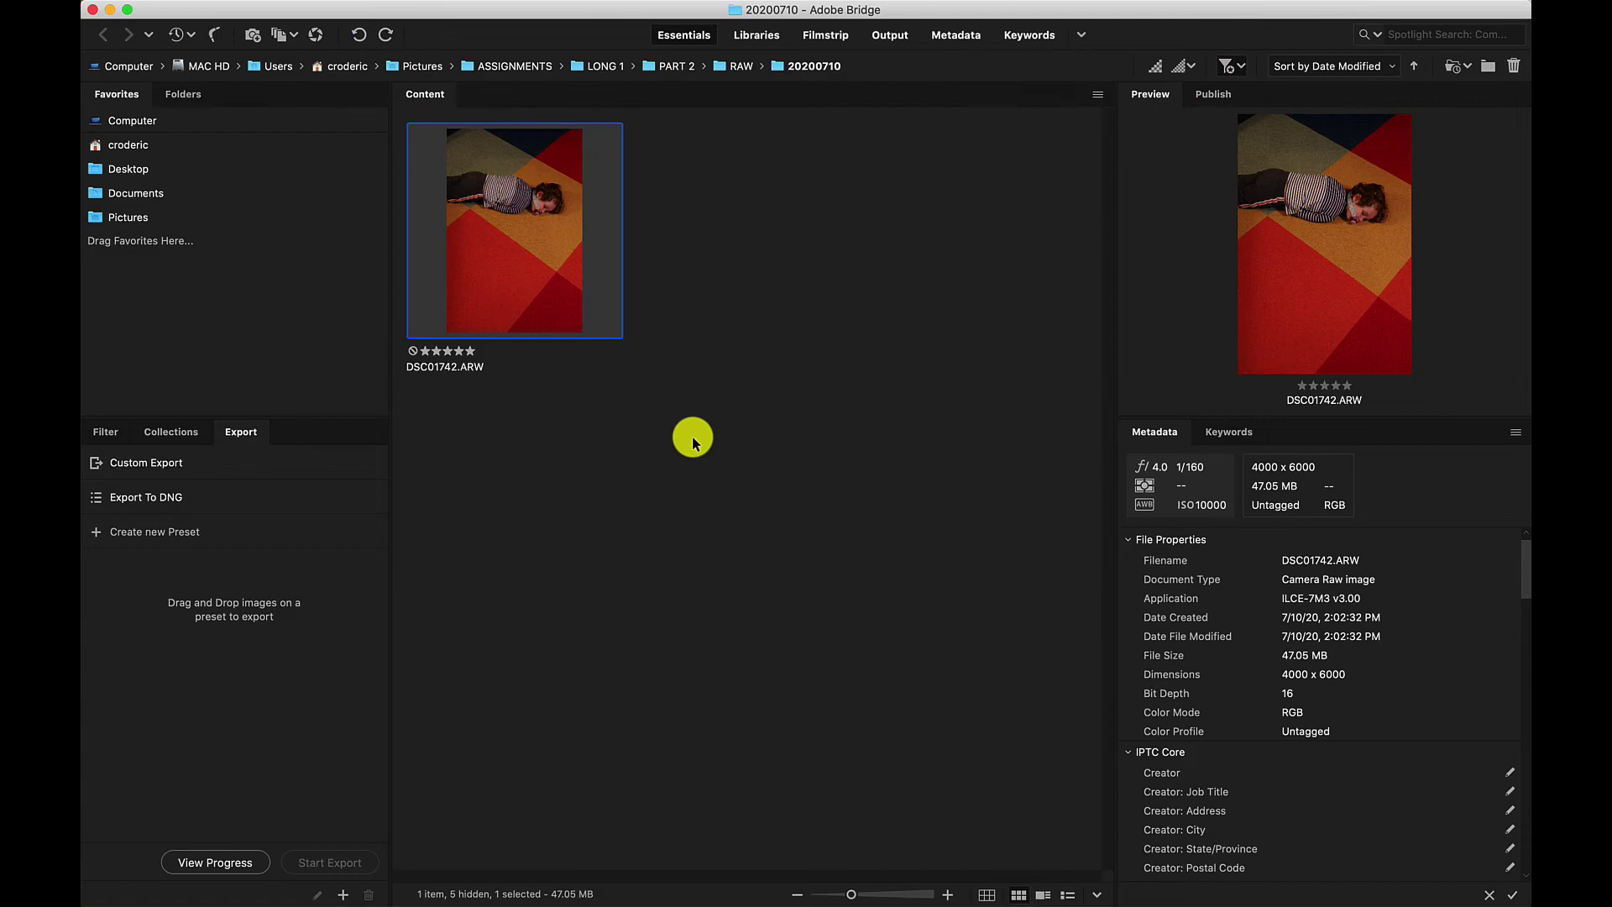